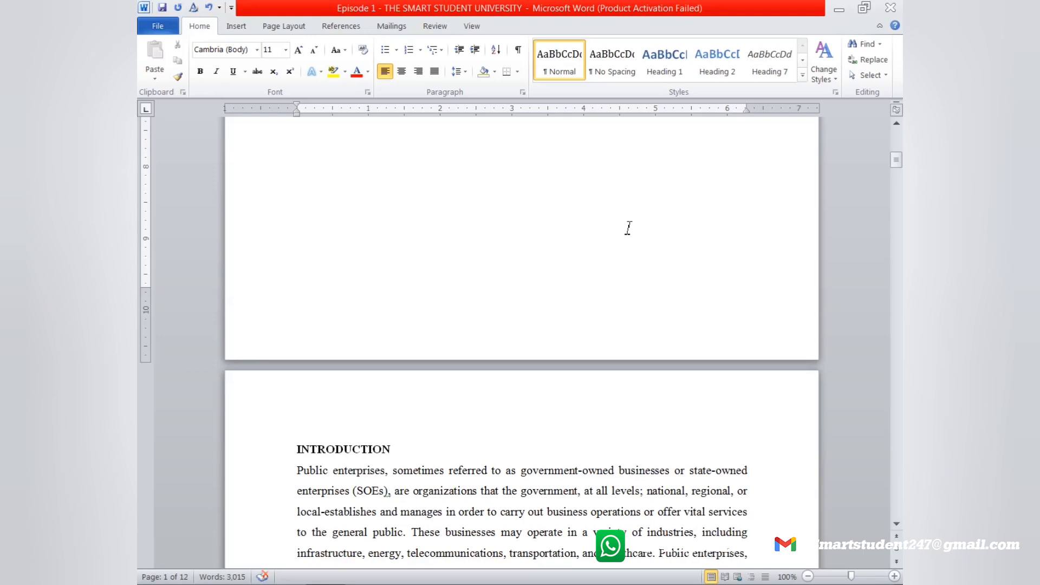
Apply the Heading 1 style to the "INTRODUCTION" heading on the second page.
{"action": "left_click", "coordinate": [371, 434]}
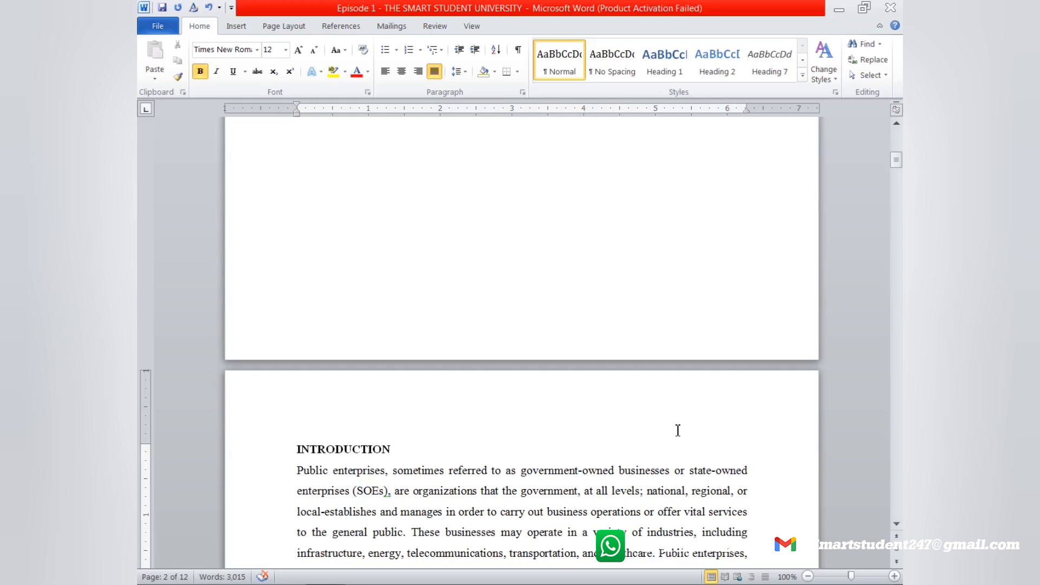
{"action": "left_click", "coordinate": [270, 452]}
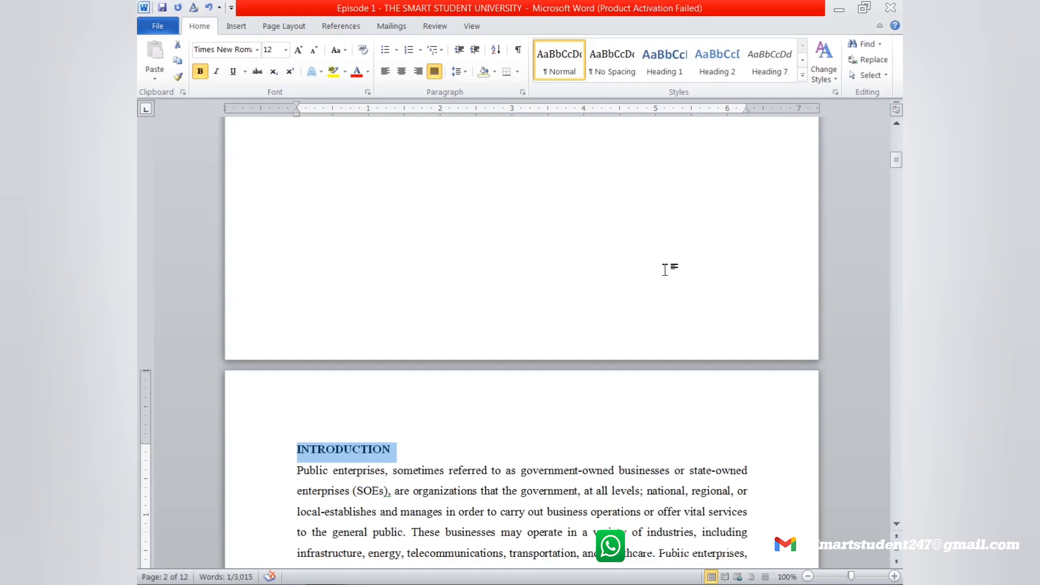
{"action": "scroll", "coordinate": [558, 368], "scroll_direction": "up", "scroll_amount": 5}
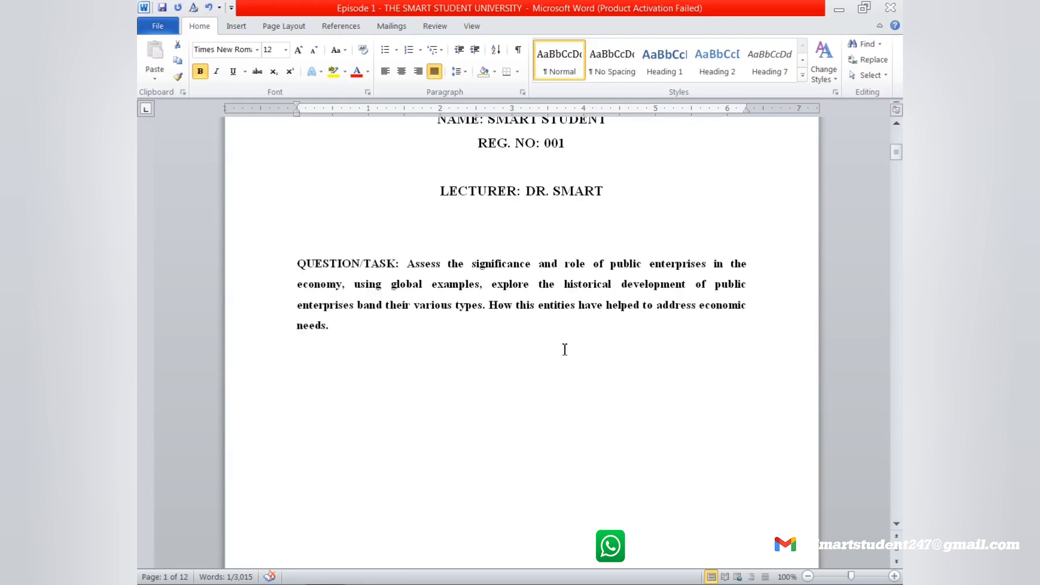
{"action": "scroll", "coordinate": [564, 349], "scroll_direction": "down", "scroll_amount": 5}
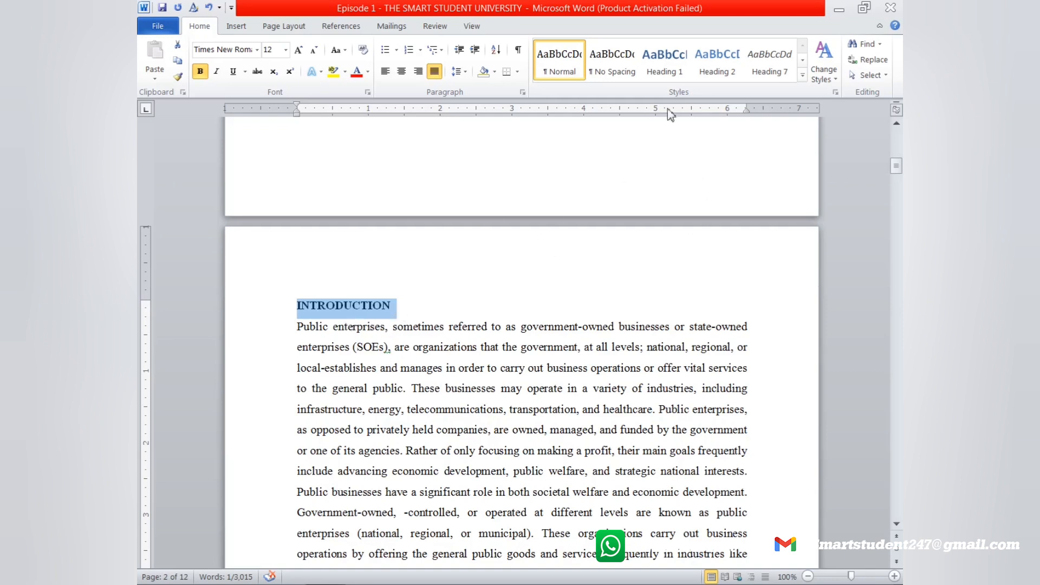
{"action": "left_click", "coordinate": [673, 75]}
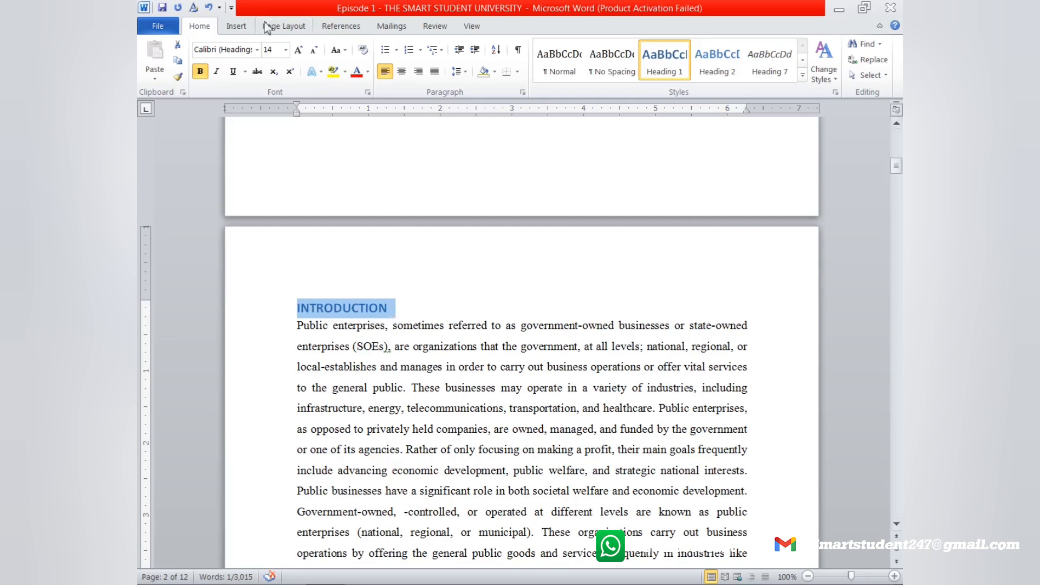
Format the "INTRODUCTION" heading as 12-point Times New Roman with the Automatic black font colour.
{"action": "left_click", "coordinate": [284, 51]}
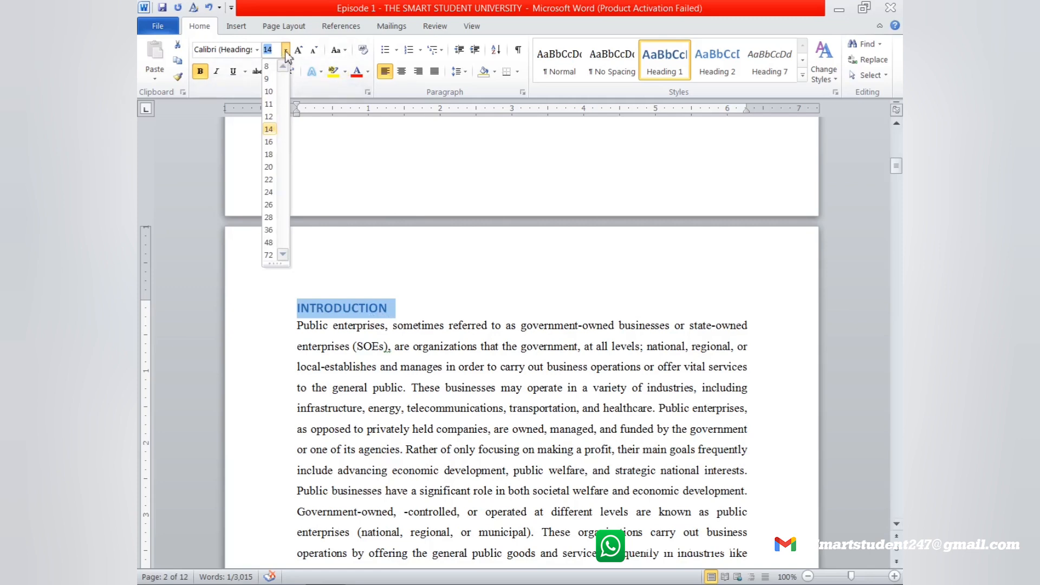
{"action": "left_click", "coordinate": [270, 117]}
{"action": "left_click", "coordinate": [256, 50]}
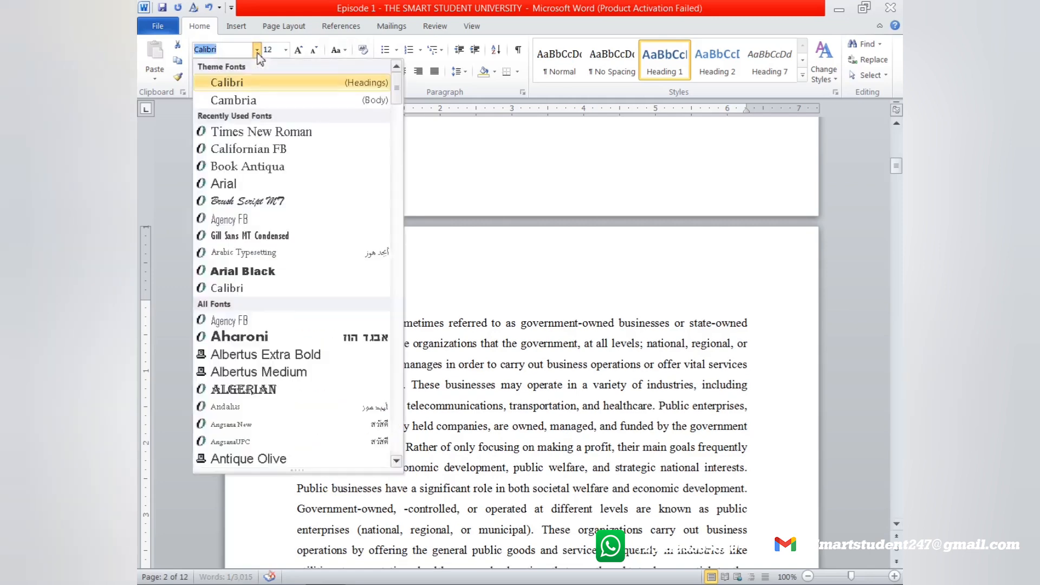
{"action": "left_click", "coordinate": [259, 133]}
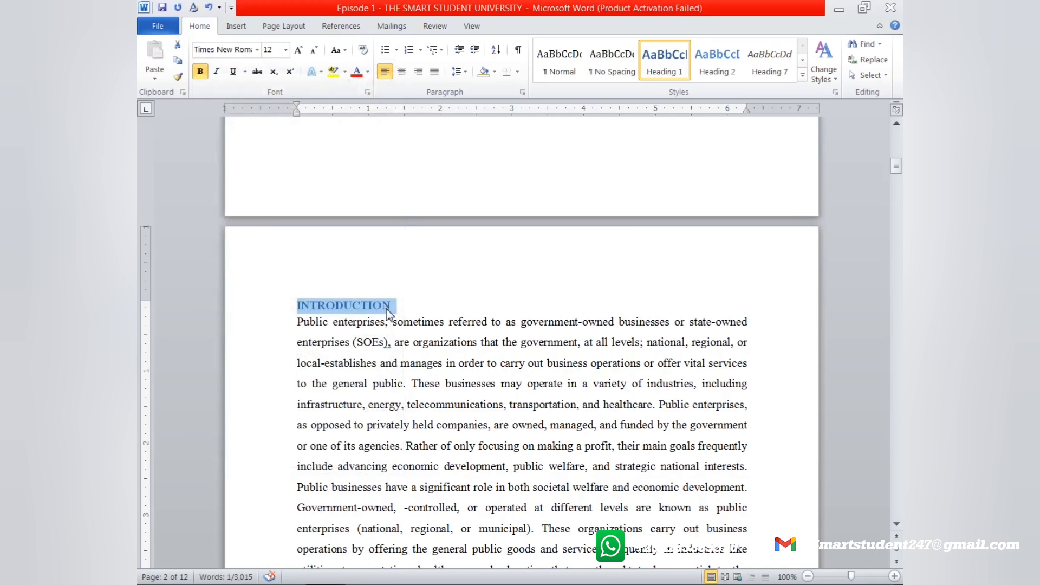
{"action": "left_click", "coordinate": [367, 72]}
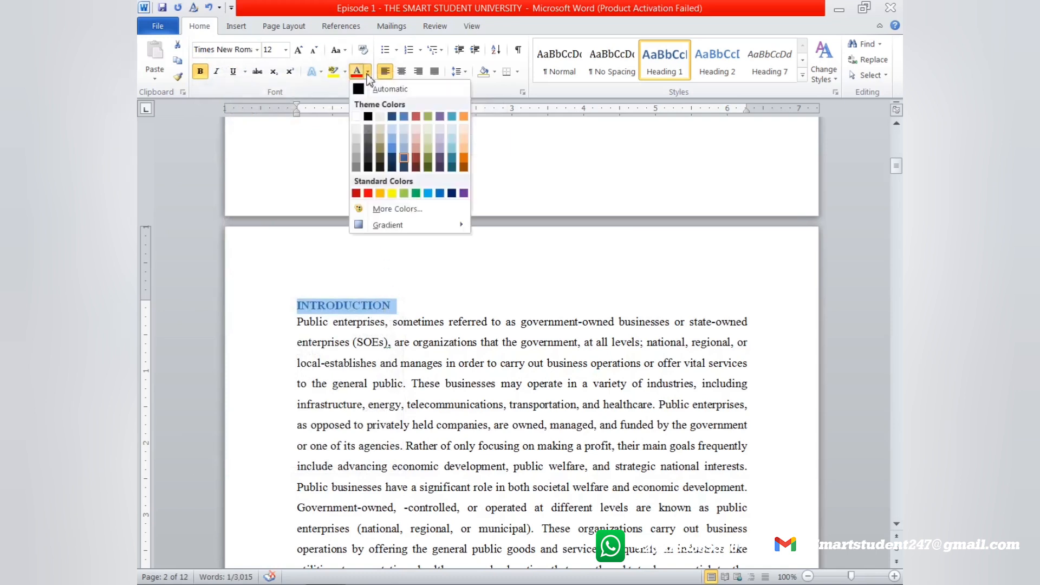
{"action": "left_click", "coordinate": [362, 92]}
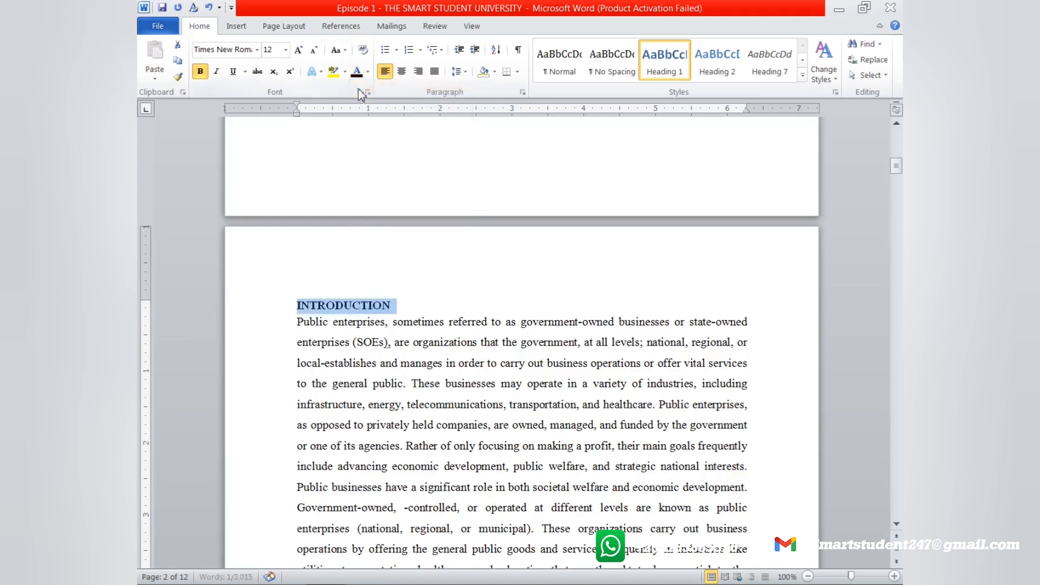
Set the "INTRODUCTION" heading's line spacing to 1.5 and update the Heading 1 style to match it.
{"action": "left_click", "coordinate": [465, 73]}
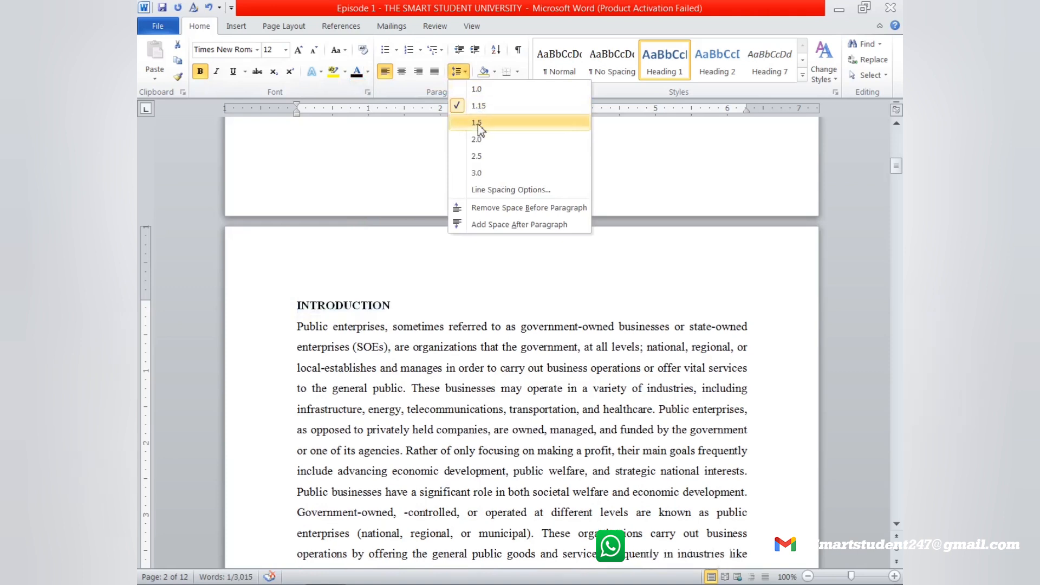
{"action": "left_click", "coordinate": [478, 123]}
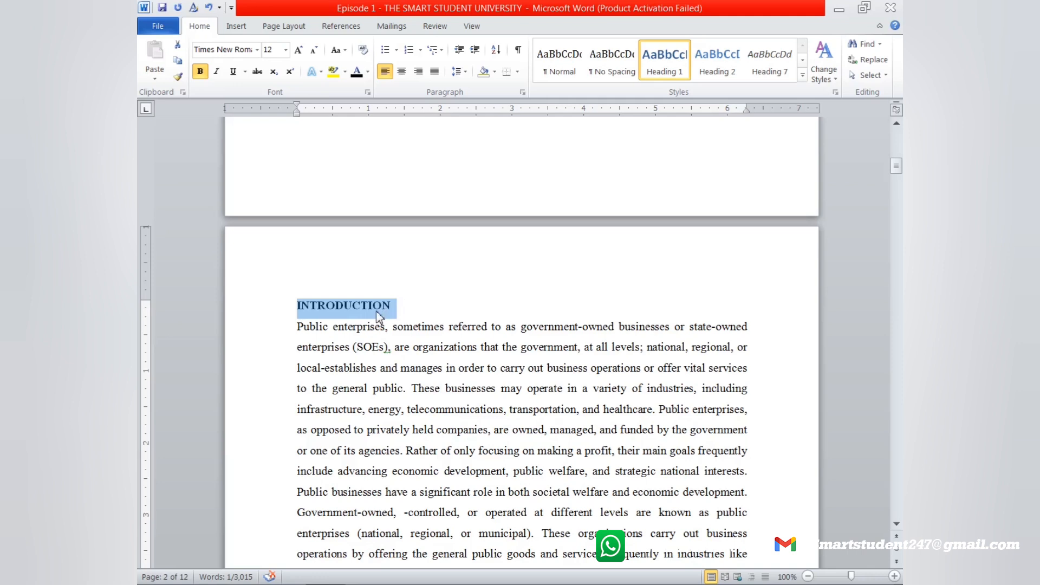
{"action": "right_click", "coordinate": [667, 80]}
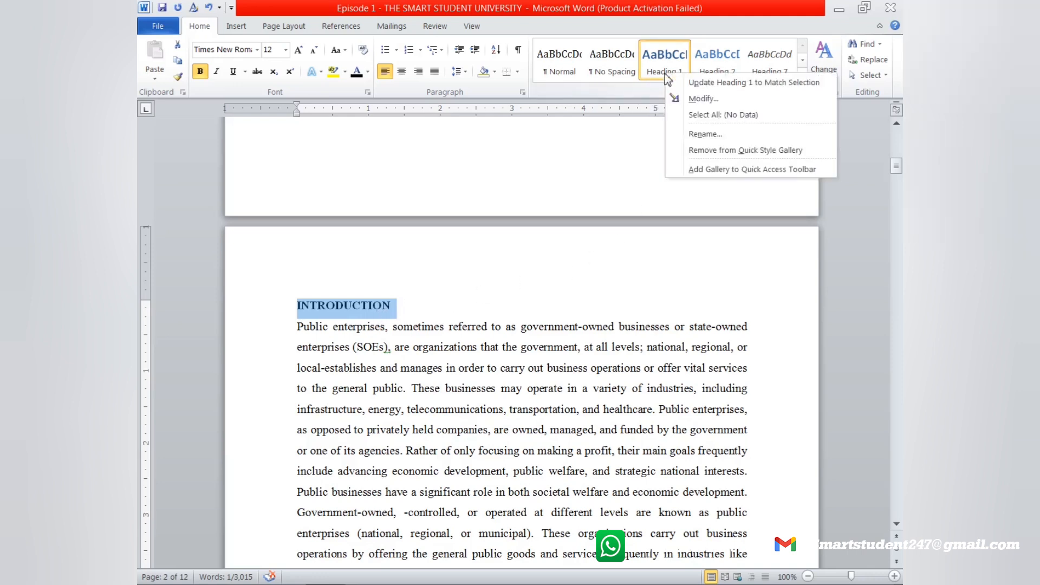
{"action": "left_click", "coordinate": [700, 84]}
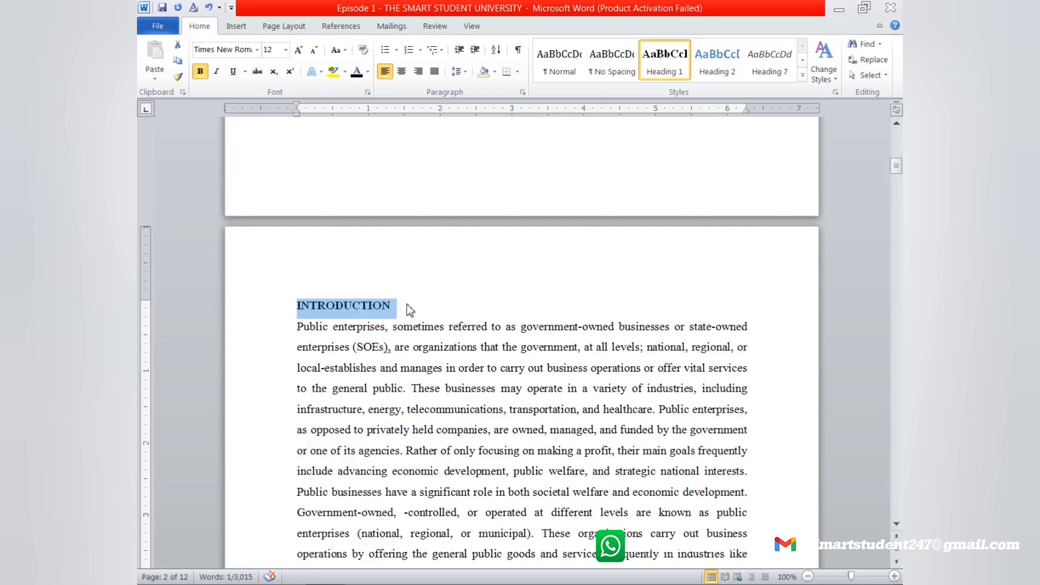
Apply Heading 1 to the headings on the significance and role of public enterprises and on their historical development and various types.
{"action": "scroll", "coordinate": [410, 310], "scroll_direction": "down", "scroll_amount": 1}
{"action": "scroll", "coordinate": [409, 310], "scroll_direction": "down", "scroll_amount": 15}
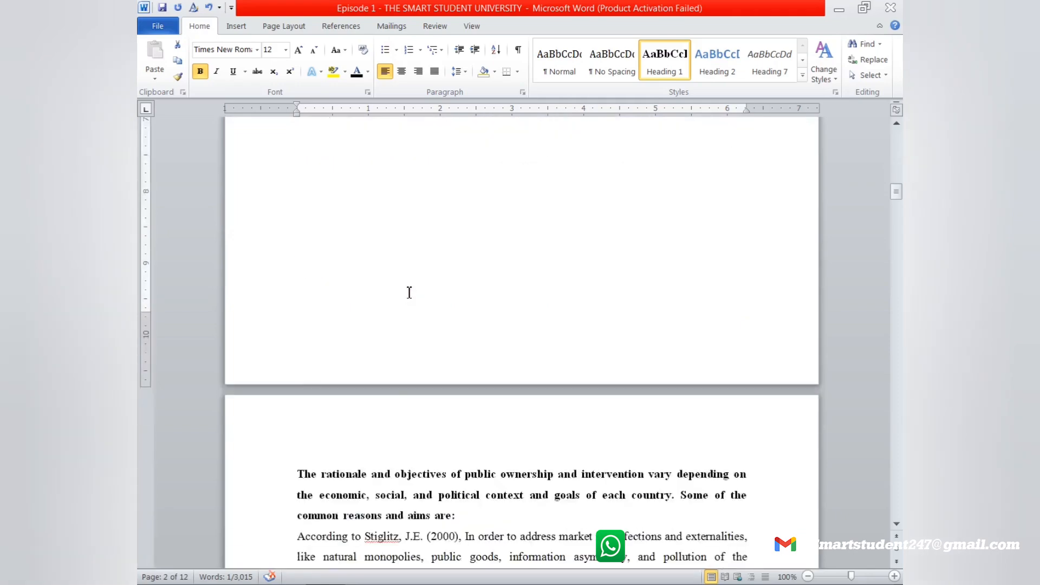
{"action": "scroll", "coordinate": [408, 283], "scroll_direction": "down", "scroll_amount": 20}
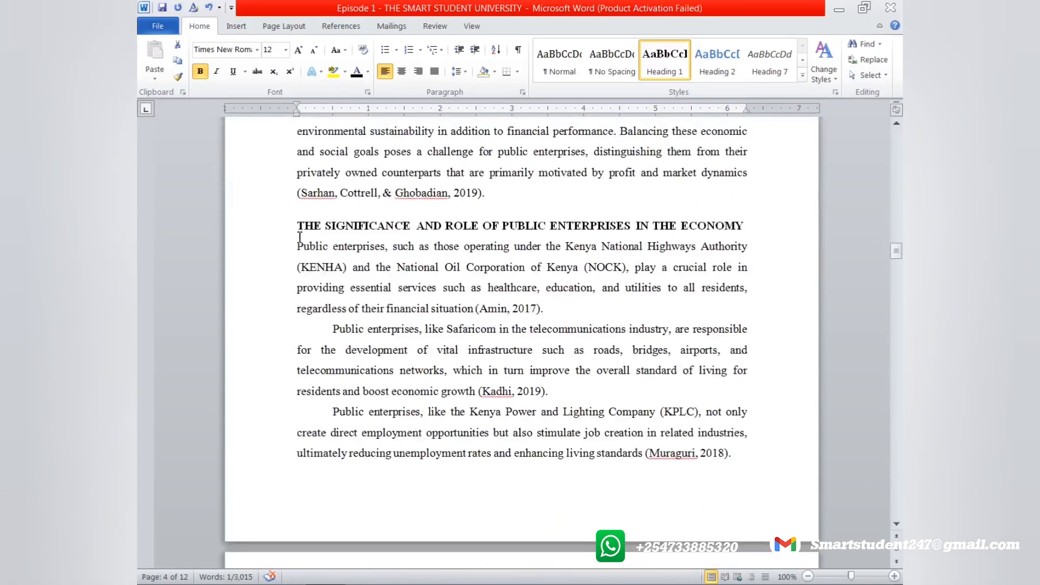
{"action": "left_click", "coordinate": [263, 238]}
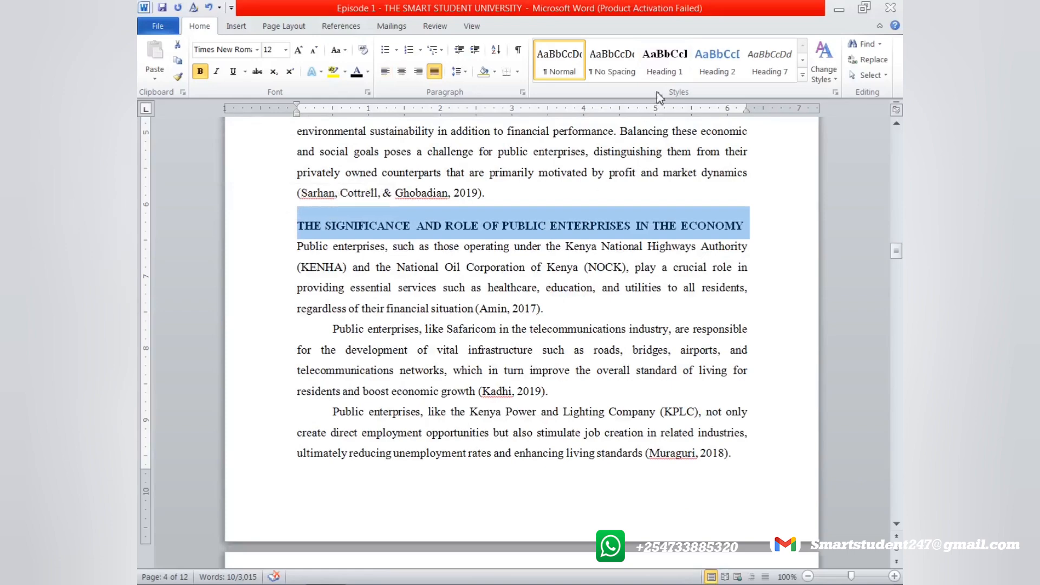
{"action": "left_click", "coordinate": [665, 76]}
{"action": "scroll", "coordinate": [304, 367], "scroll_direction": "down", "scroll_amount": 10}
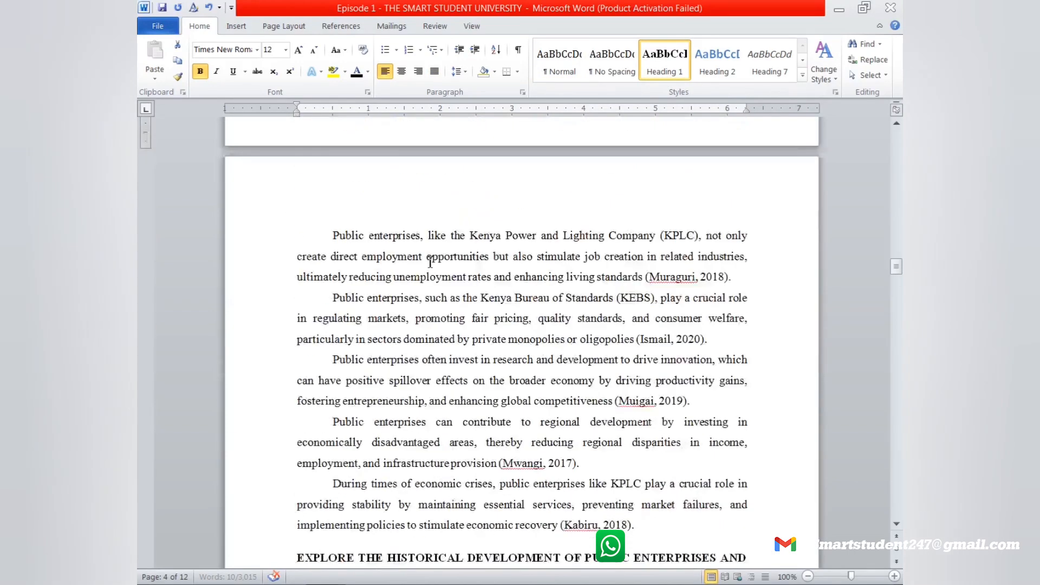
{"action": "left_click_drag", "start_coordinate": [274, 386], "coordinate": [275, 404]}
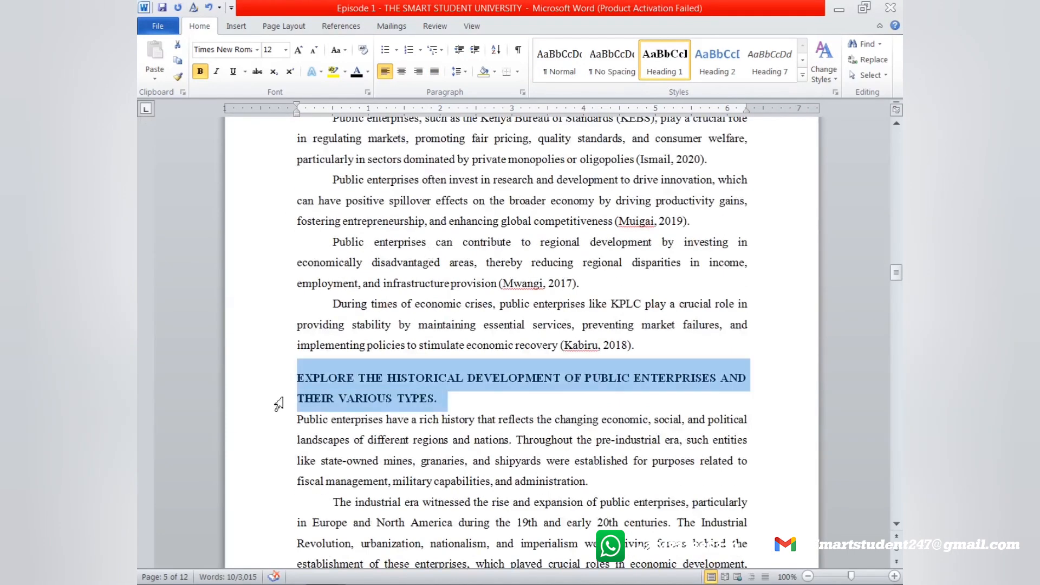
{"action": "left_click", "coordinate": [671, 76]}
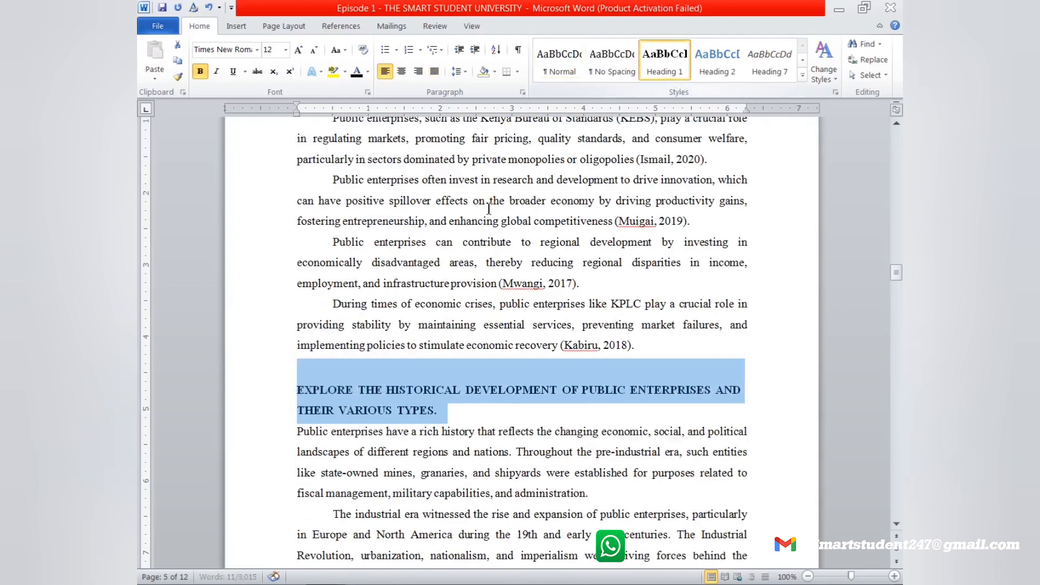
Apply Heading 1 to the "GLOBAL EXAMPLES OF PUBLIC ENTERPRISES" and "EXAMPLES OF PUBLIC ENTERPRISES IN KENYA" headings.
{"action": "scroll", "coordinate": [394, 282], "scroll_direction": "down", "scroll_amount": 3}
{"action": "scroll", "coordinate": [394, 282], "scroll_direction": "down", "scroll_amount": 20}
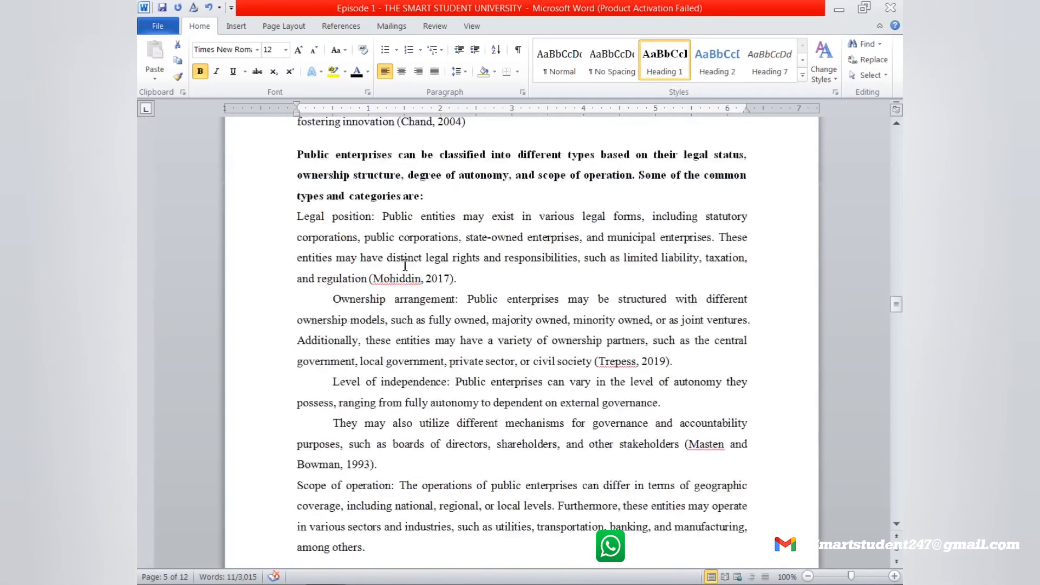
{"action": "left_click", "coordinate": [267, 262]}
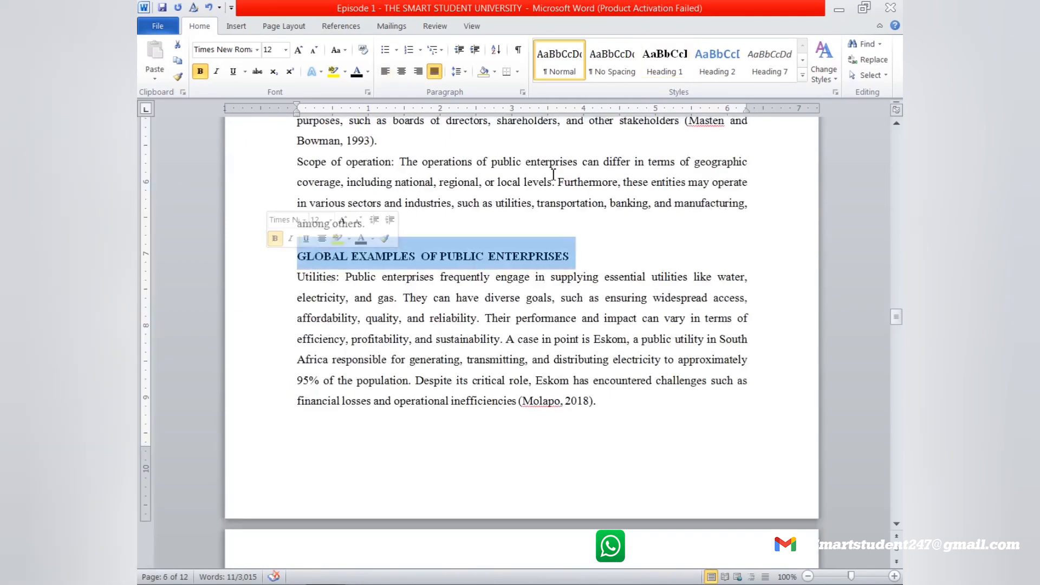
{"action": "left_click", "coordinate": [666, 75]}
{"action": "scroll", "coordinate": [482, 210], "scroll_direction": "down", "scroll_amount": 15}
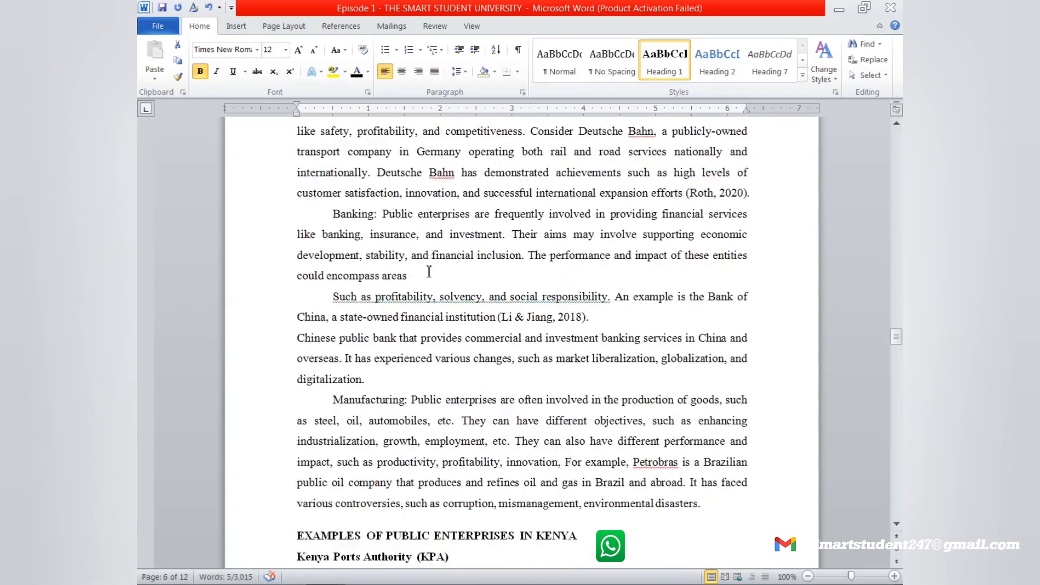
{"action": "left_click", "coordinate": [256, 290]}
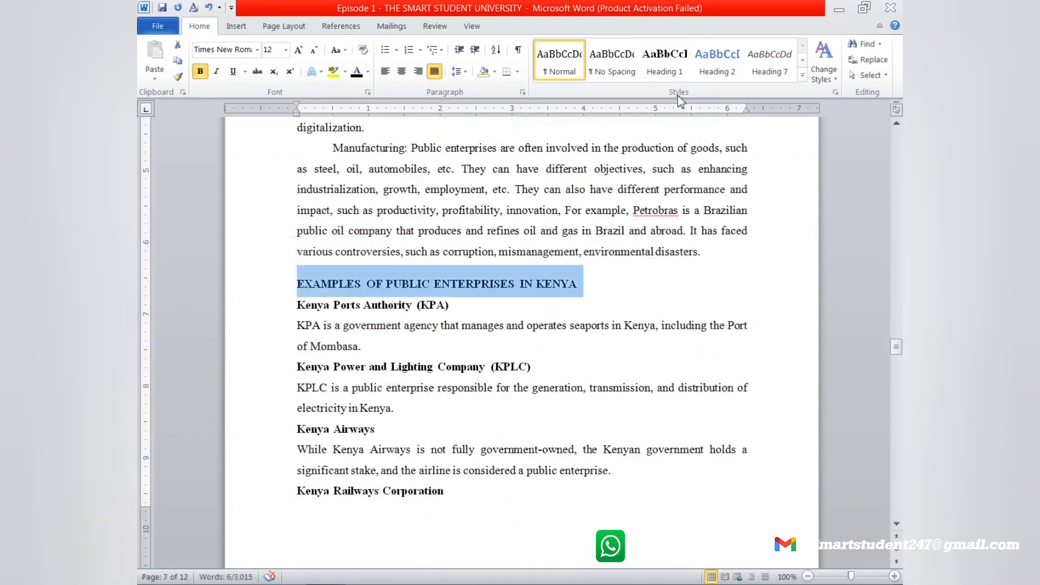
{"action": "left_click", "coordinate": [671, 75]}
Apply Heading 1 to the "HOW HAVE PUBLIC ENTERPRISES EVOLVED TO ADDRESS ECONOMIC NEEDS?" and "CONCLUSION" headings.
{"action": "scroll", "coordinate": [408, 295], "scroll_direction": "down", "scroll_amount": 10}
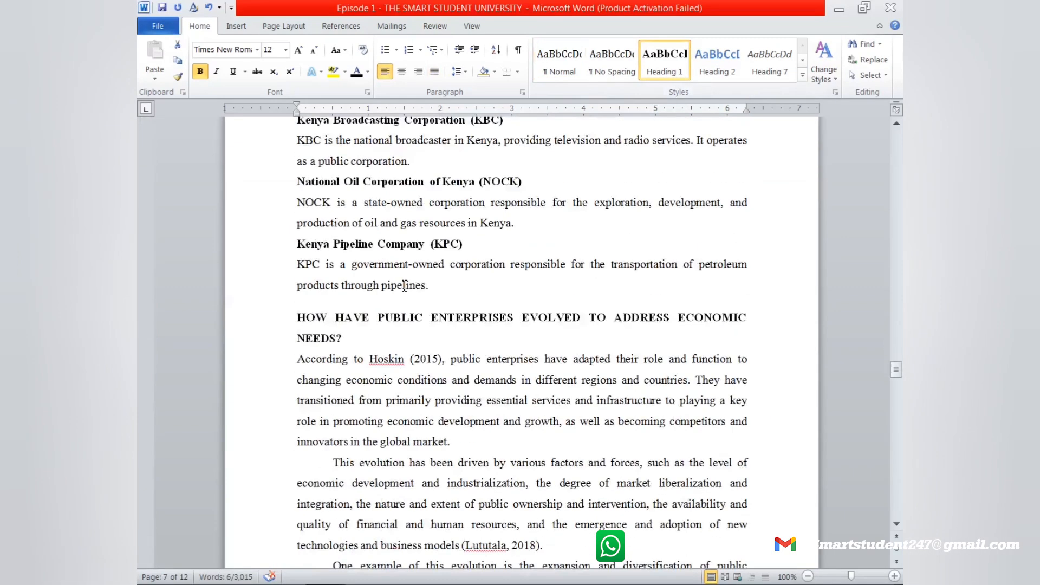
{"action": "left_click", "coordinate": [281, 325]}
{"action": "left_click_drag", "start_coordinate": [279, 329], "coordinate": [274, 344]}
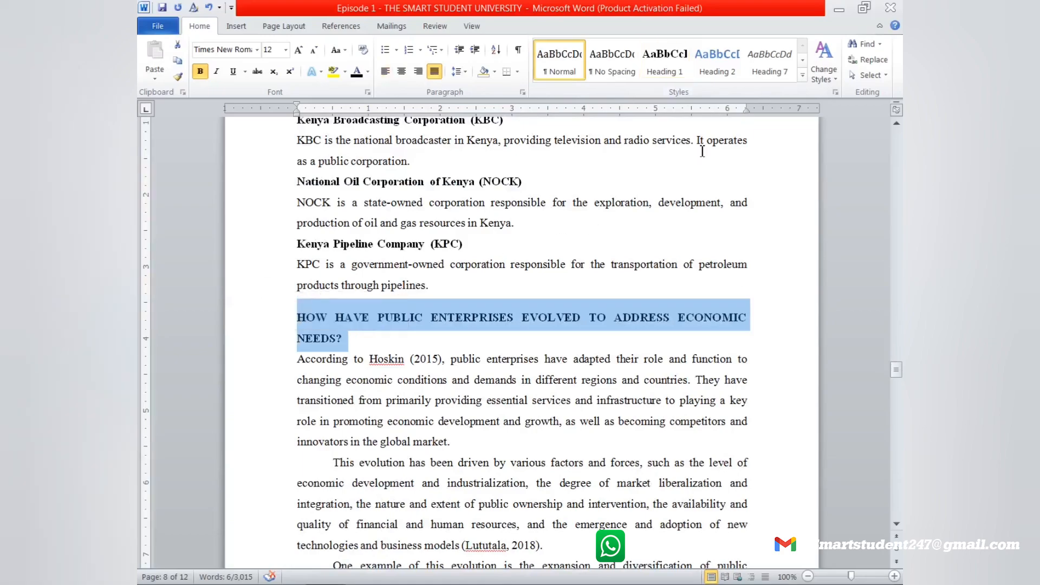
{"action": "left_click", "coordinate": [665, 62]}
{"action": "scroll", "coordinate": [426, 257], "scroll_direction": "down", "scroll_amount": 20}
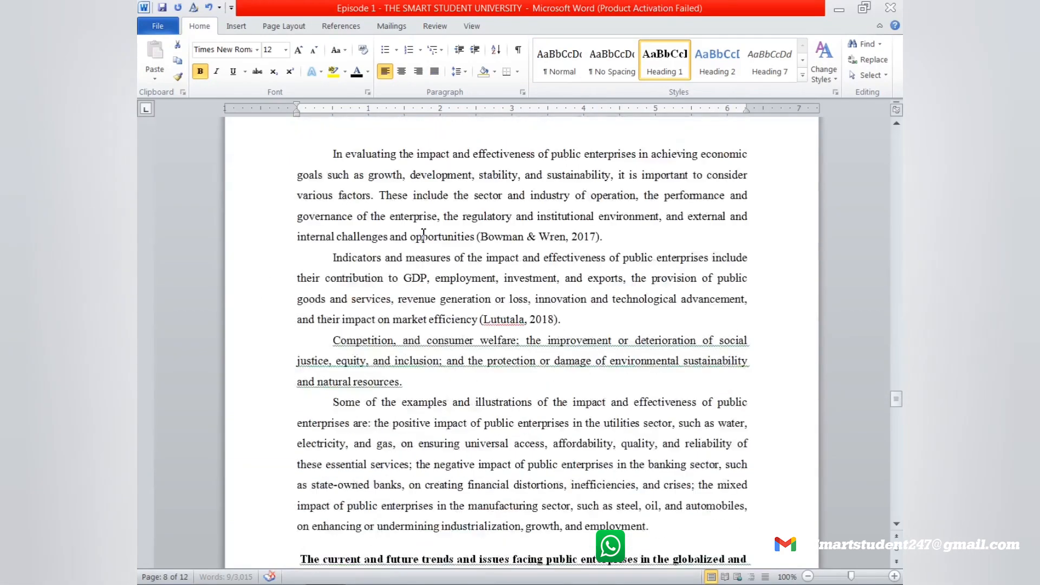
{"action": "scroll", "coordinate": [392, 299], "scroll_direction": "down", "scroll_amount": 20}
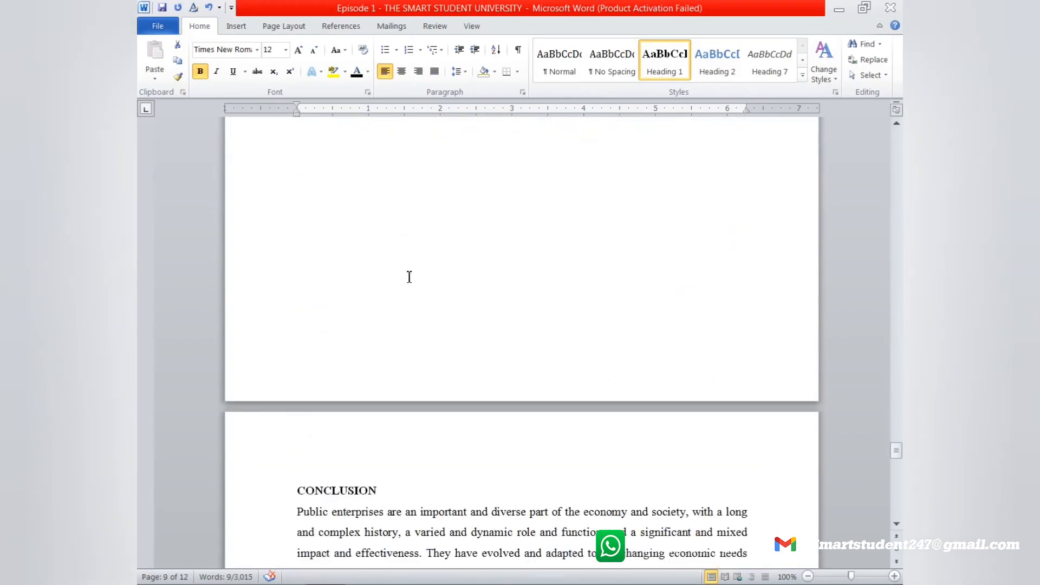
{"action": "left_click", "coordinate": [288, 283]}
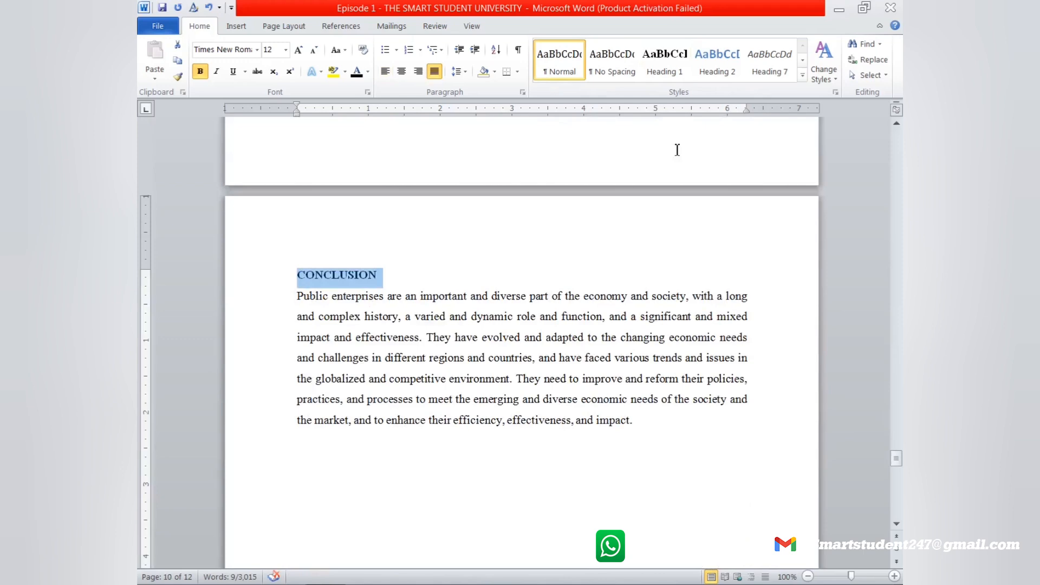
{"action": "left_click", "coordinate": [664, 64]}
Apply the Heading 1 style to the "REFERENCES" heading above the source list.
{"action": "scroll", "coordinate": [379, 296], "scroll_direction": "down", "scroll_amount": 8}
{"action": "scroll", "coordinate": [379, 295], "scroll_direction": "down", "scroll_amount": 5}
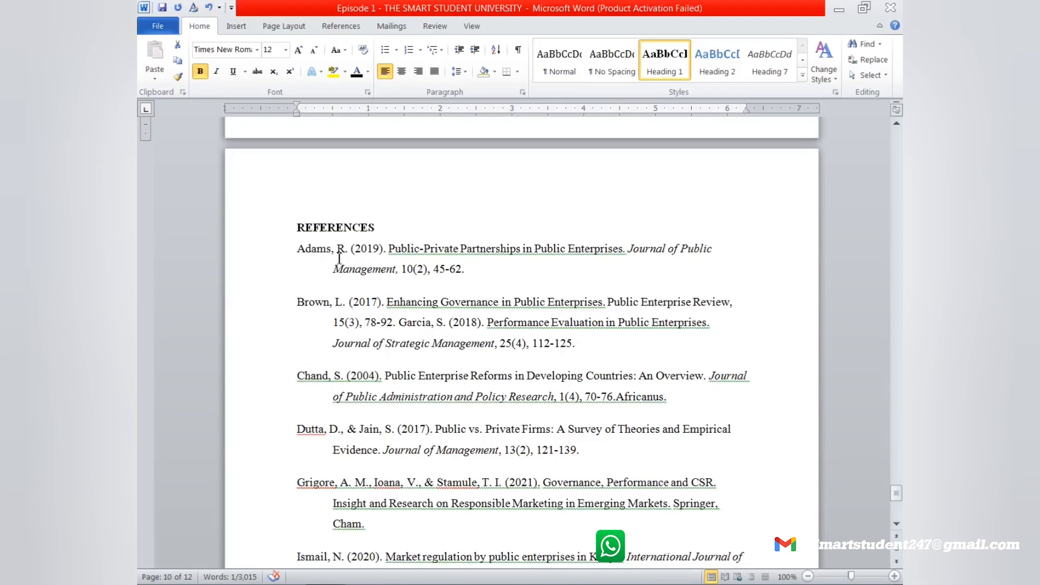
{"action": "left_click", "coordinate": [263, 234]}
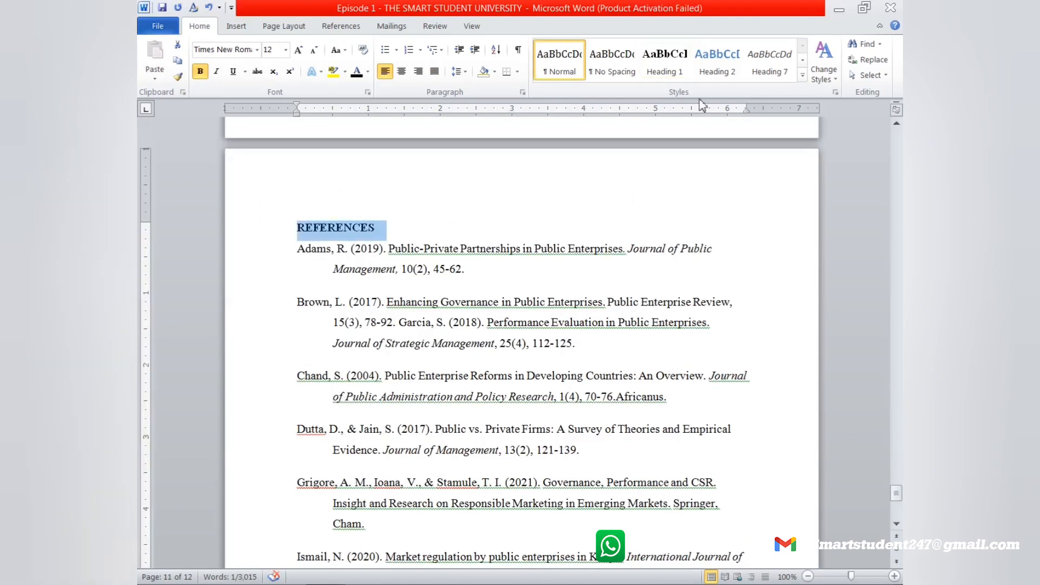
Remove the space before the "HOW HAVE PUBLIC ENTERPRISES EVOLVED TO ADDRESS ECONOMIC NEEDS?" heading and update the Heading 1 style to match it.
{"action": "scroll", "coordinate": [538, 271], "scroll_direction": "up", "scroll_amount": 20}
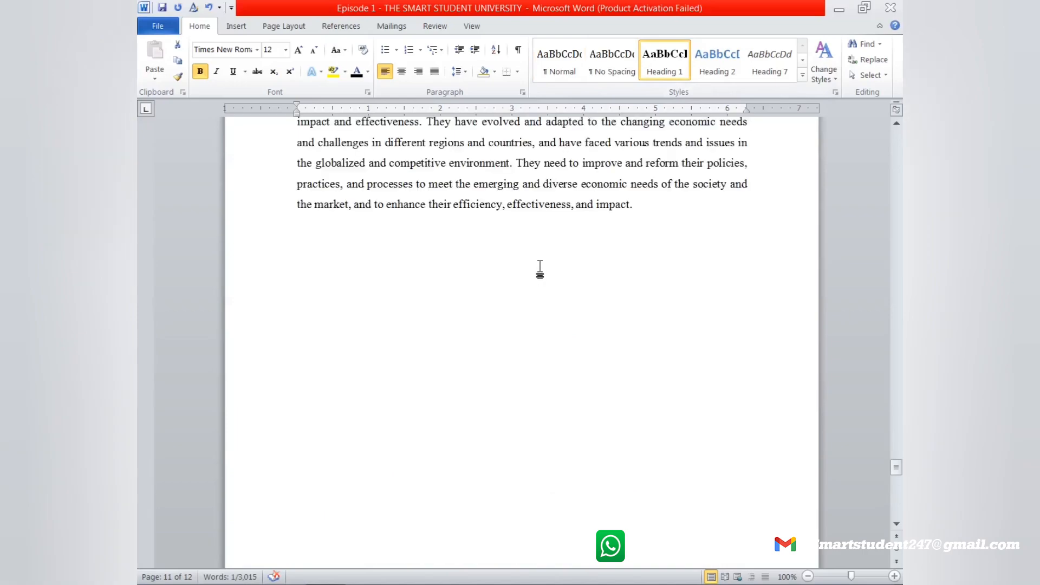
{"action": "scroll", "coordinate": [553, 252], "scroll_direction": "up", "scroll_amount": 20}
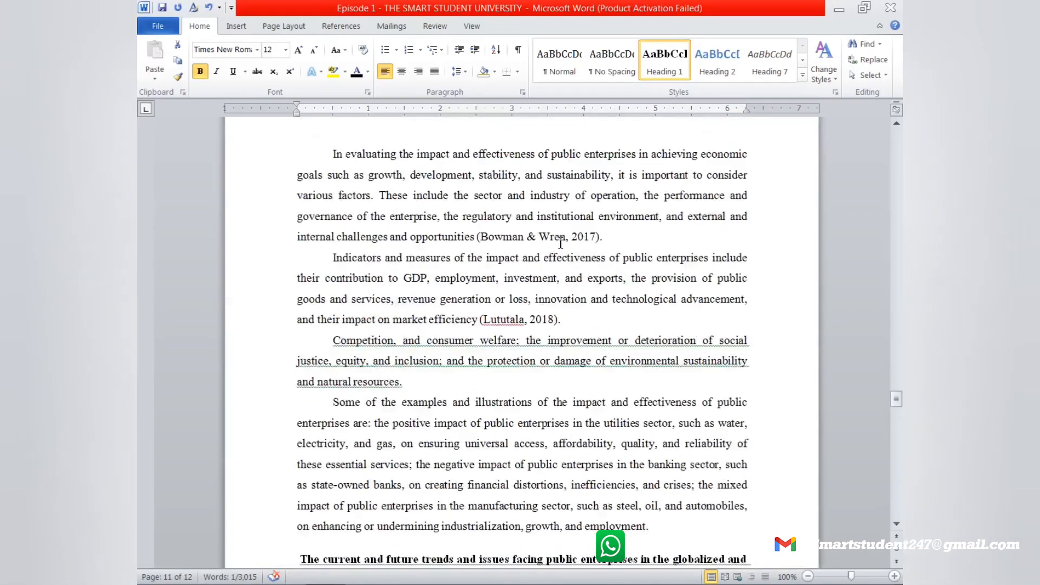
{"action": "scroll", "coordinate": [565, 246], "scroll_direction": "up", "scroll_amount": 2}
{"action": "scroll", "coordinate": [570, 271], "scroll_direction": "down", "scroll_amount": 4}
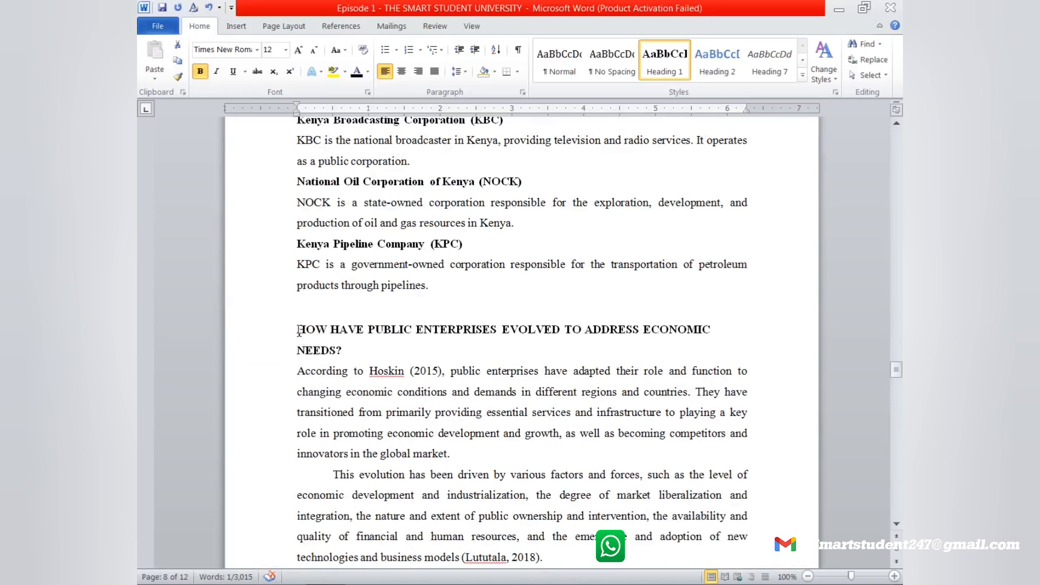
{"action": "left_click_drag", "start_coordinate": [297, 318], "coordinate": [390, 346]}
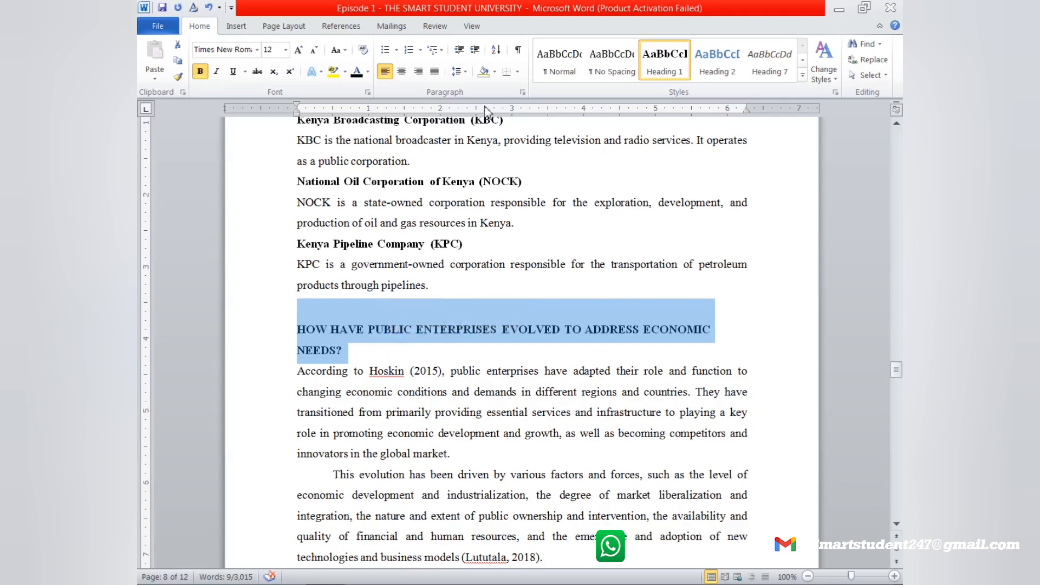
{"action": "left_click", "coordinate": [465, 73]}
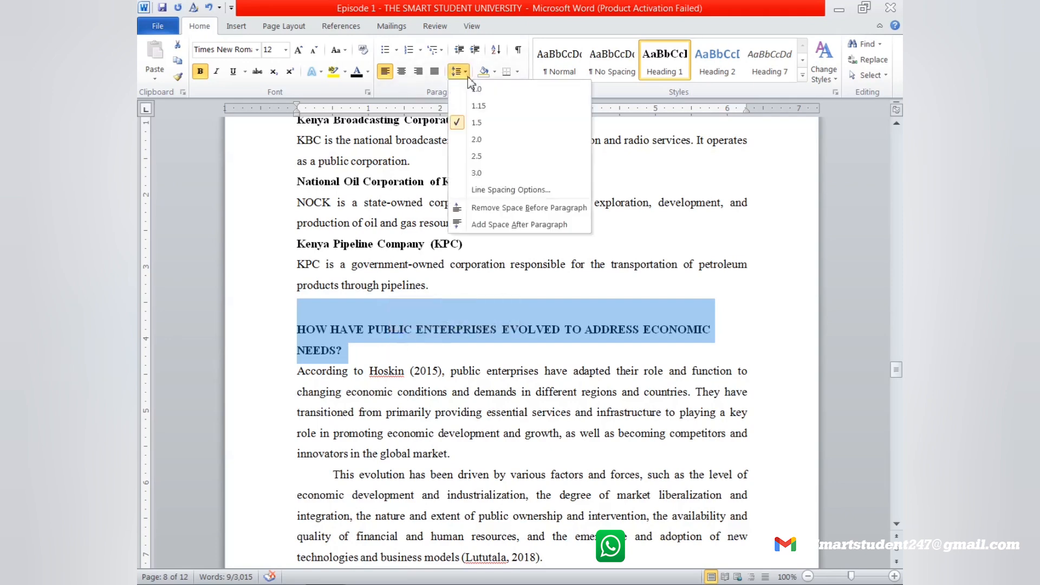
{"action": "left_click", "coordinate": [500, 211]}
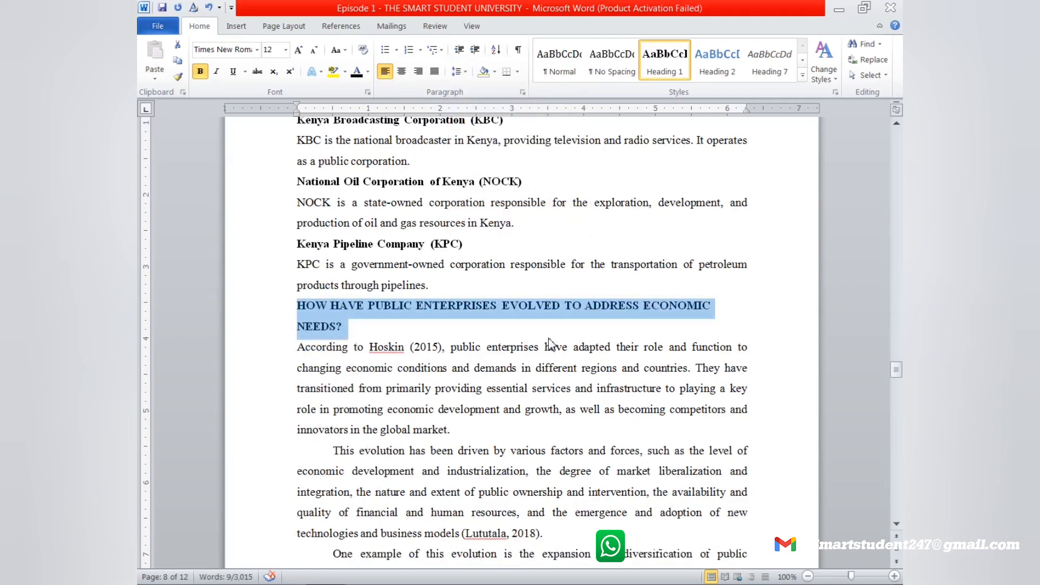
{"action": "right_click", "coordinate": [666, 78]}
{"action": "left_click", "coordinate": [697, 85]}
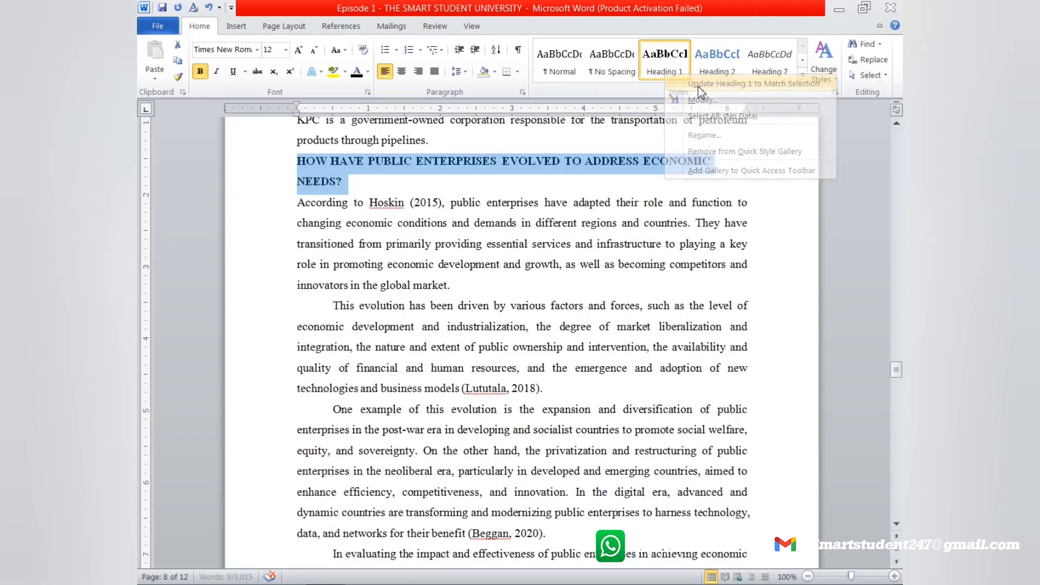
Add space before the "EXAMPLES OF PUBLIC ENTERPRISES IN KENYA" heading and update the Heading 1 style to match it.
{"action": "scroll", "coordinate": [581, 222], "scroll_direction": "up", "scroll_amount": 10}
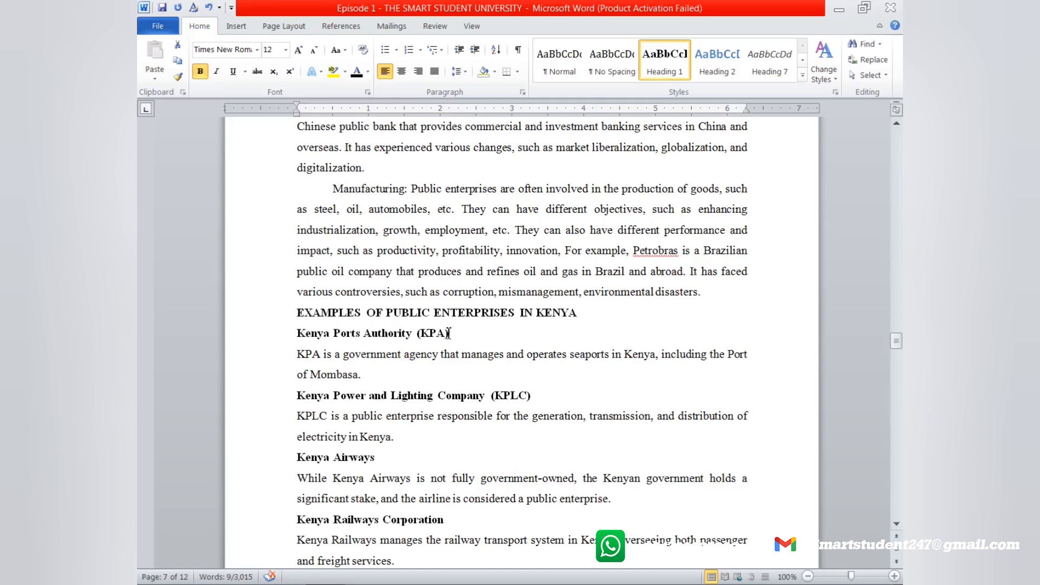
{"action": "left_click", "coordinate": [277, 320]}
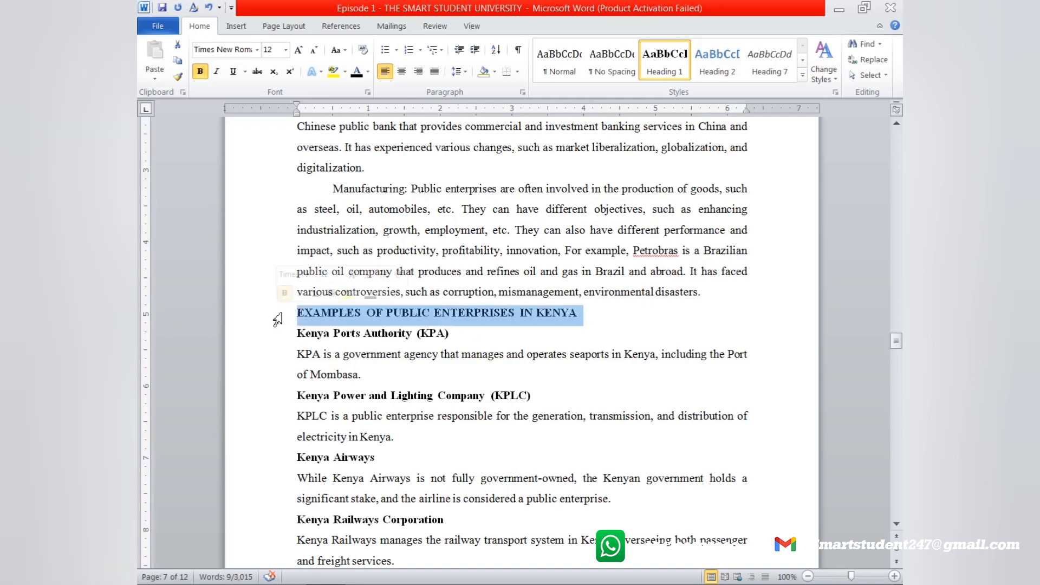
{"action": "left_click", "coordinate": [467, 74]}
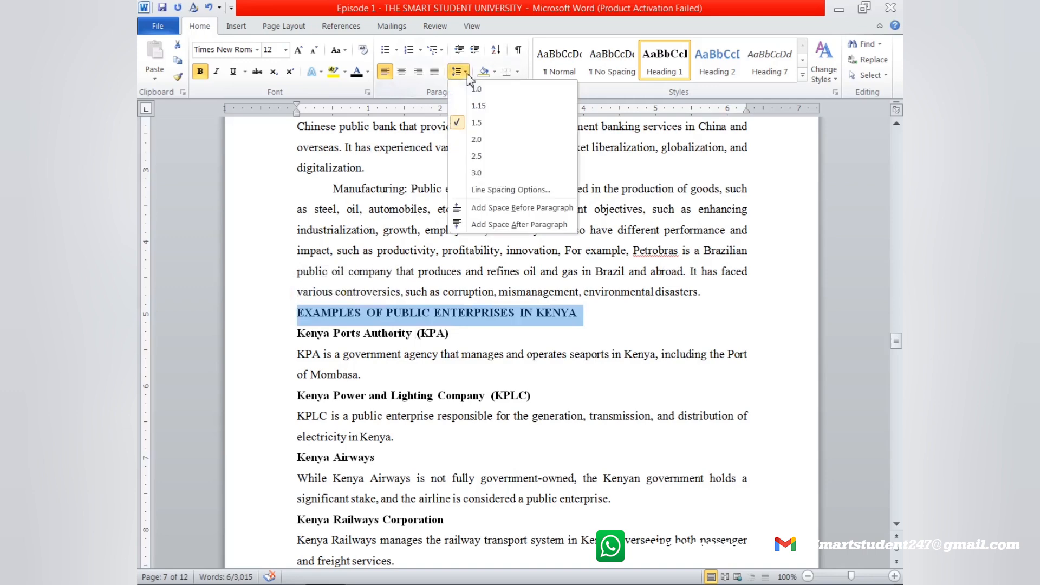
{"action": "left_click", "coordinate": [490, 209]}
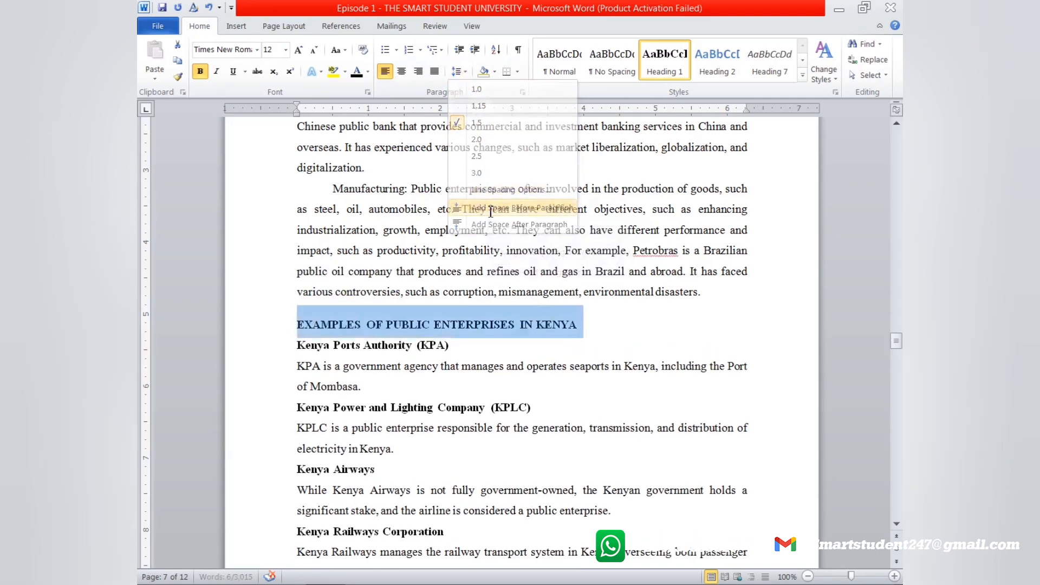
{"action": "left_click", "coordinate": [464, 75]}
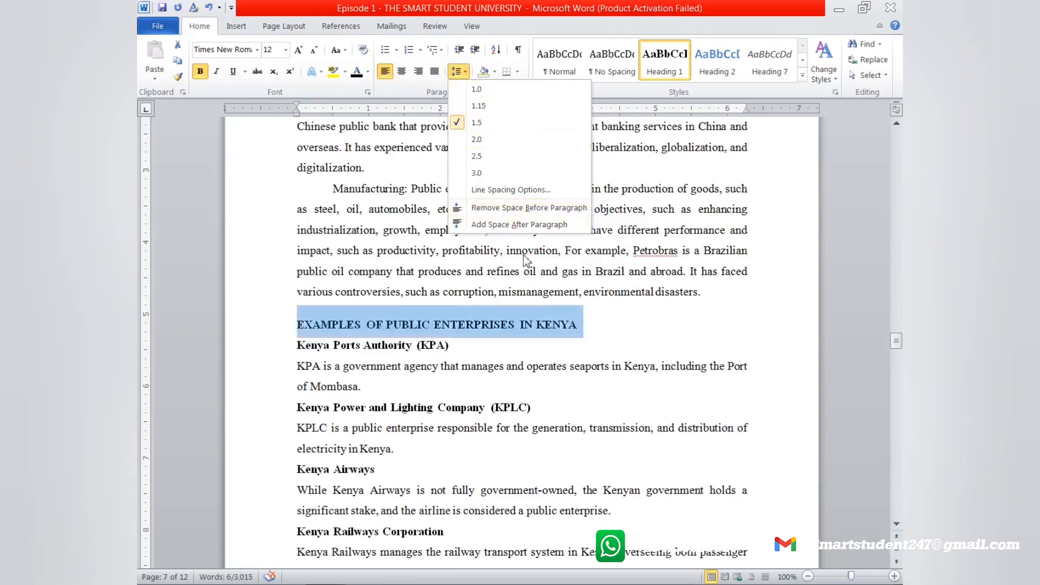
{"action": "right_click", "coordinate": [656, 76]}
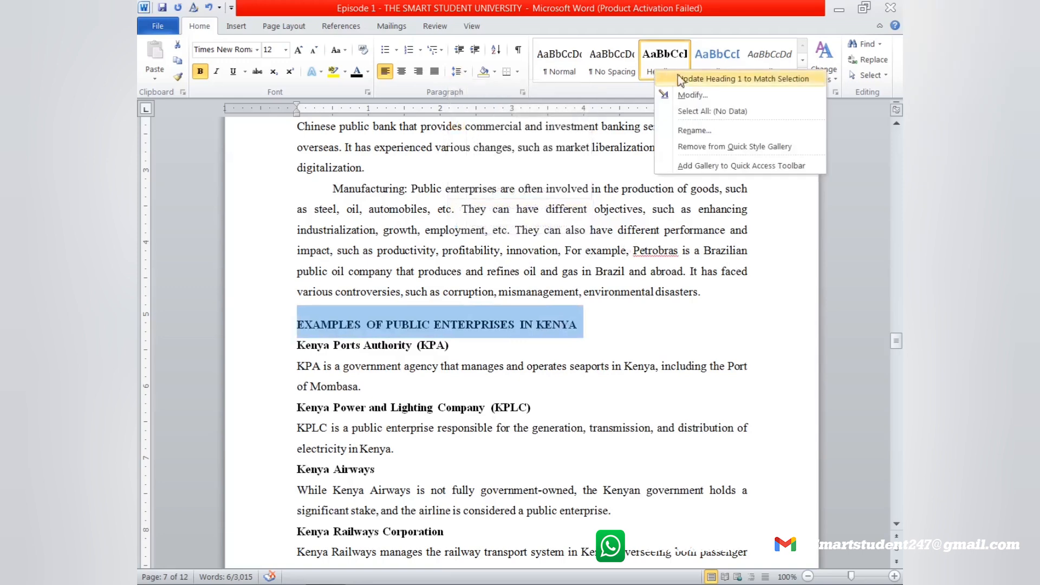
{"action": "left_click", "coordinate": [689, 80]}
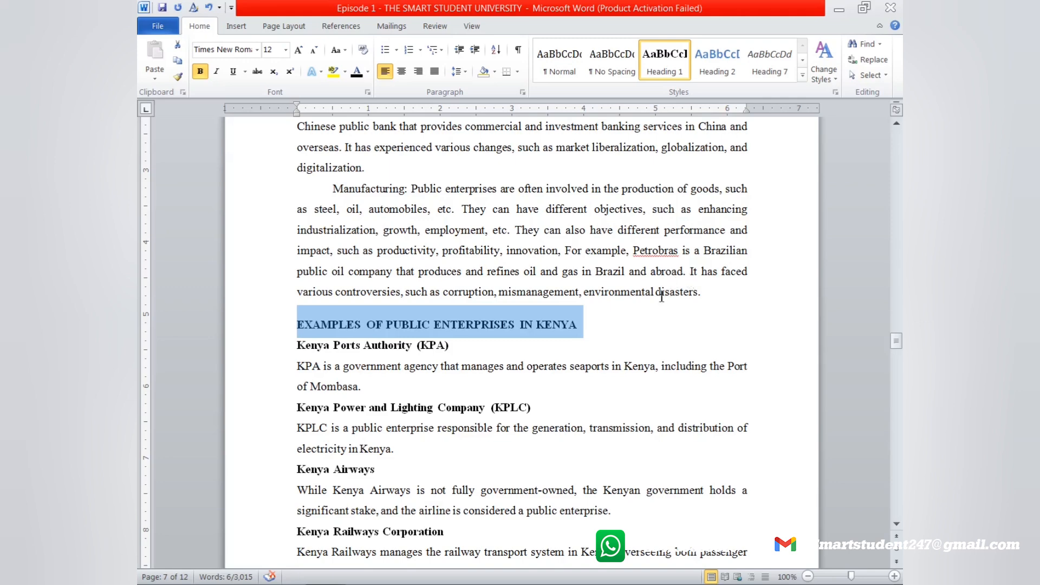
Check the spacing of the headings from the Kenyan examples back to the cover page.
{"action": "scroll", "coordinate": [661, 299], "scroll_direction": "up", "scroll_amount": 6}
{"action": "scroll", "coordinate": [661, 299], "scroll_direction": "up", "scroll_amount": 15}
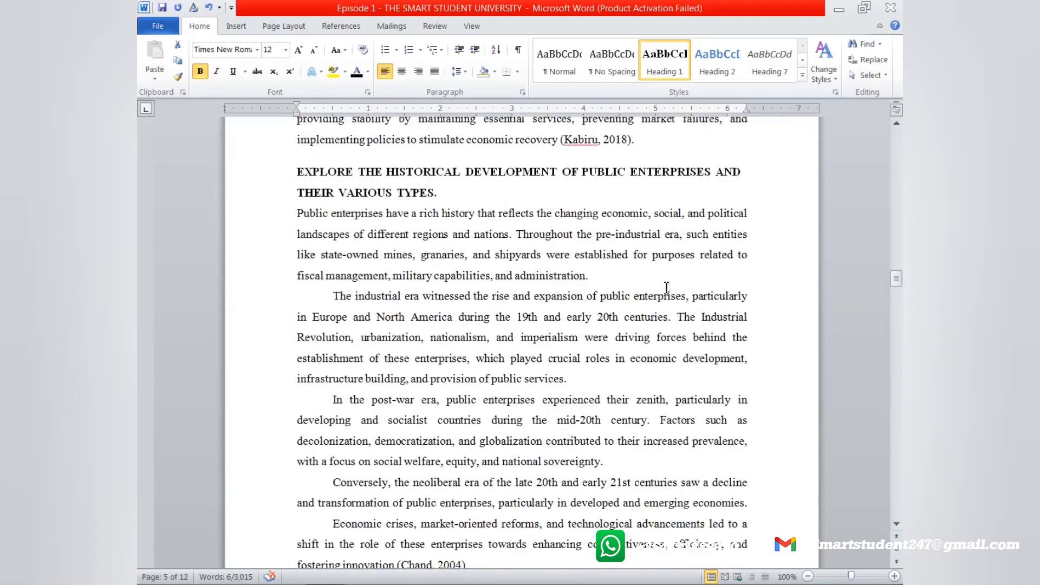
{"action": "scroll", "coordinate": [665, 287], "scroll_direction": "up", "scroll_amount": 15}
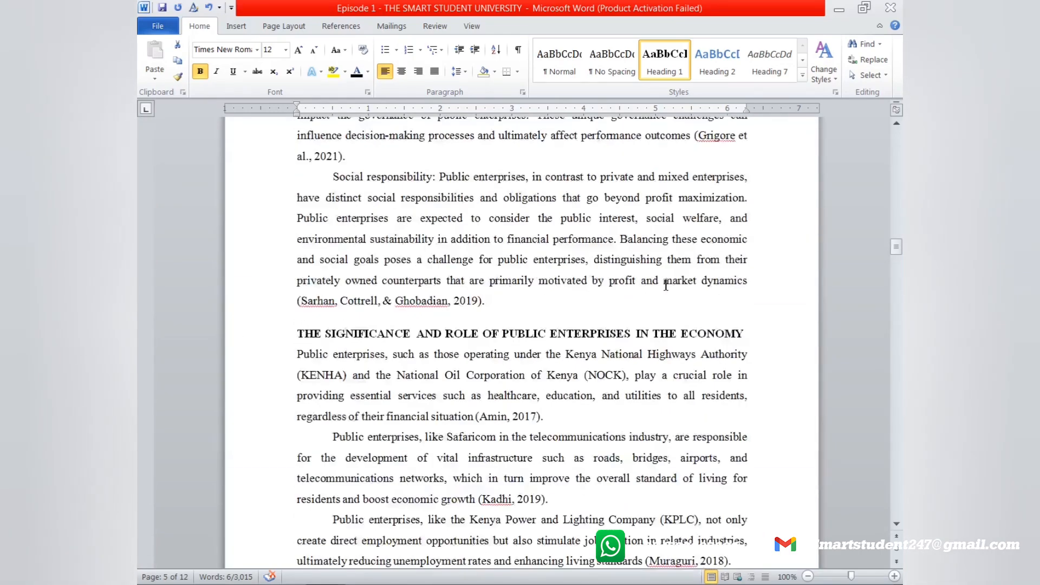
{"action": "scroll", "coordinate": [666, 285], "scroll_direction": "up", "scroll_amount": 12}
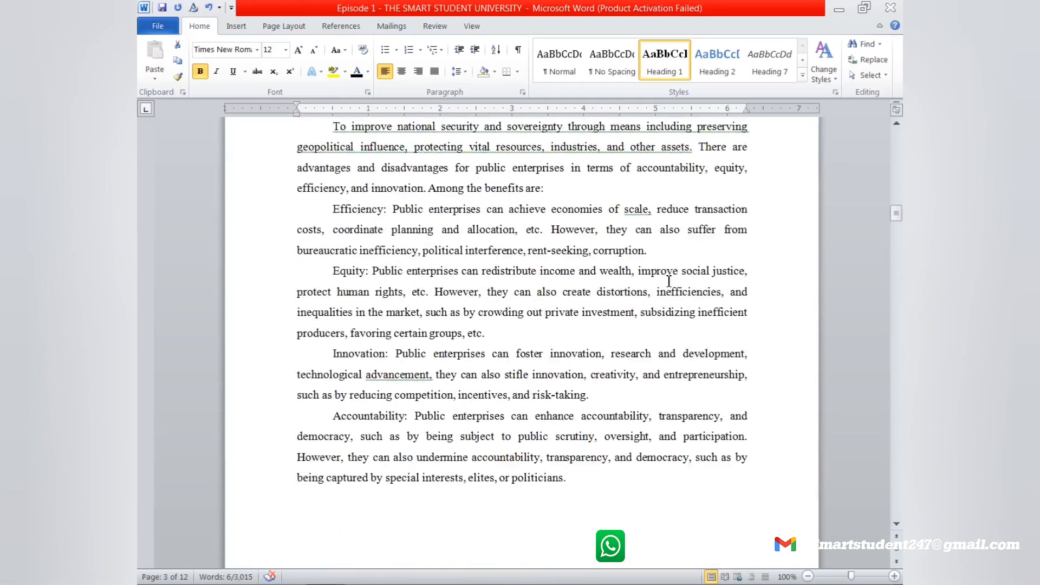
{"action": "scroll", "coordinate": [667, 284], "scroll_direction": "up", "scroll_amount": 4}
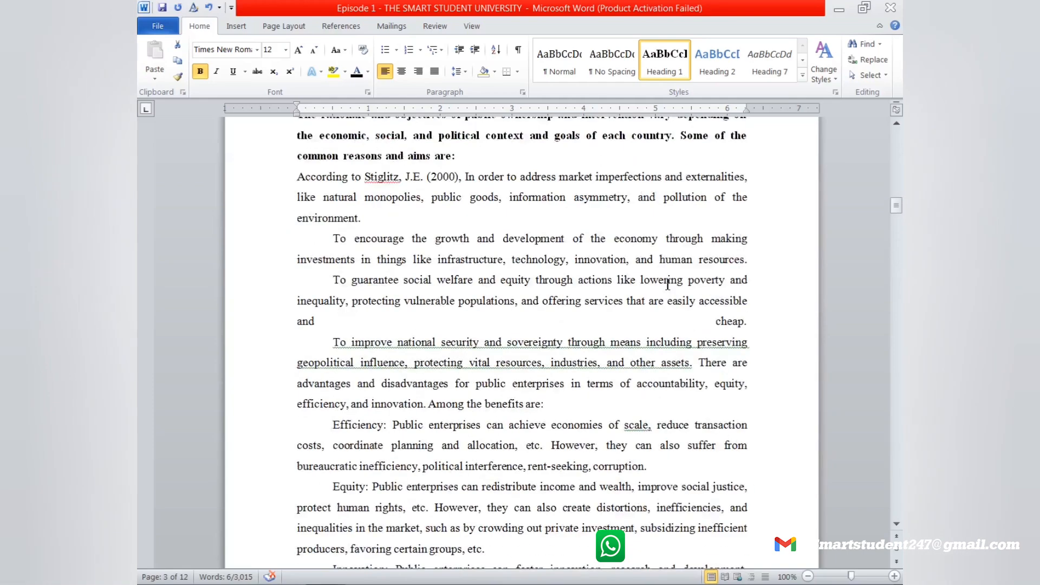
{"action": "scroll", "coordinate": [668, 285], "scroll_direction": "up", "scroll_amount": 13}
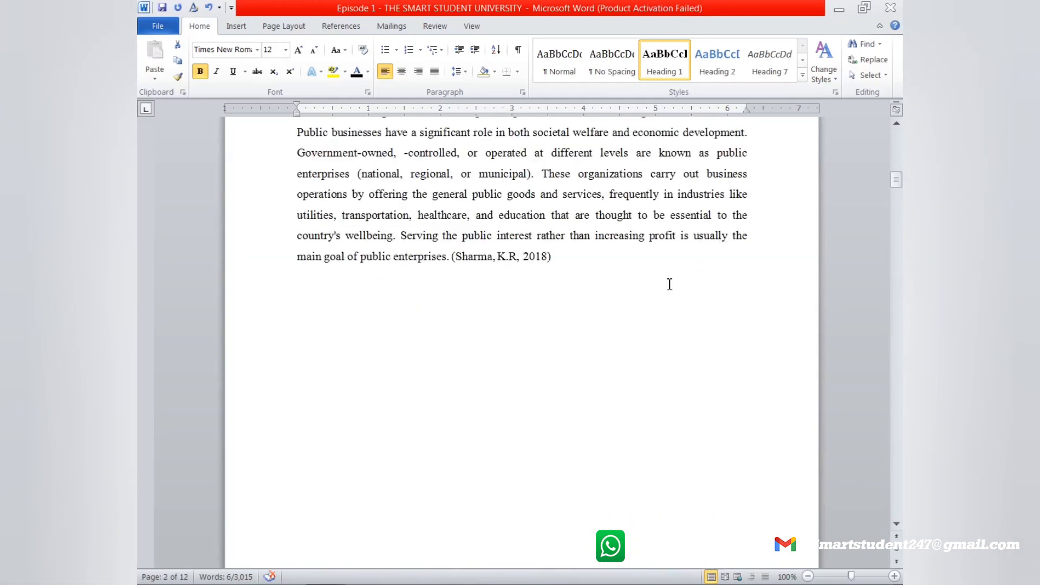
{"action": "scroll", "coordinate": [669, 283], "scroll_direction": "up", "scroll_amount": 9}
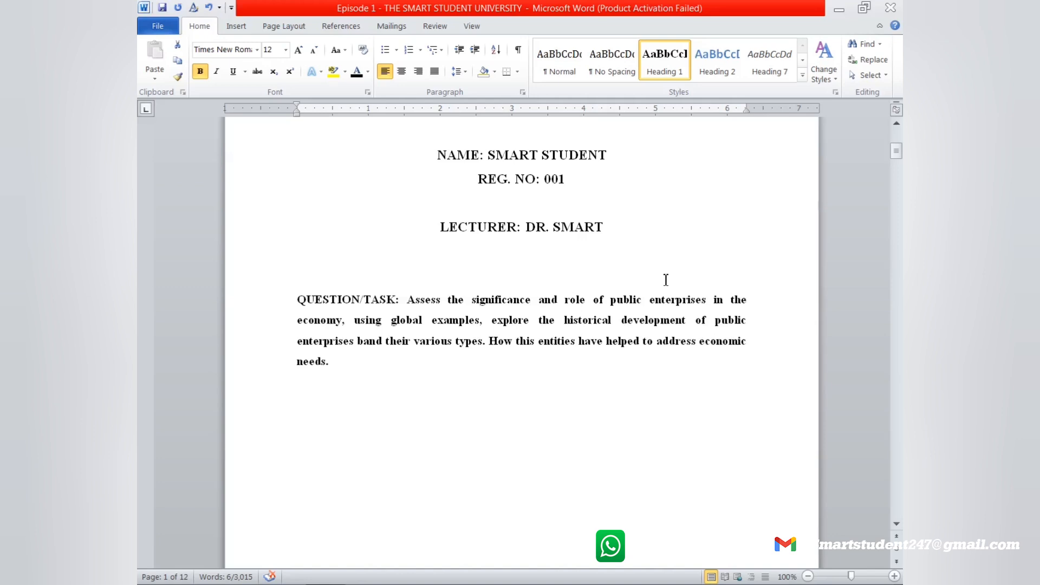
{"action": "left_click", "coordinate": [643, 287]}
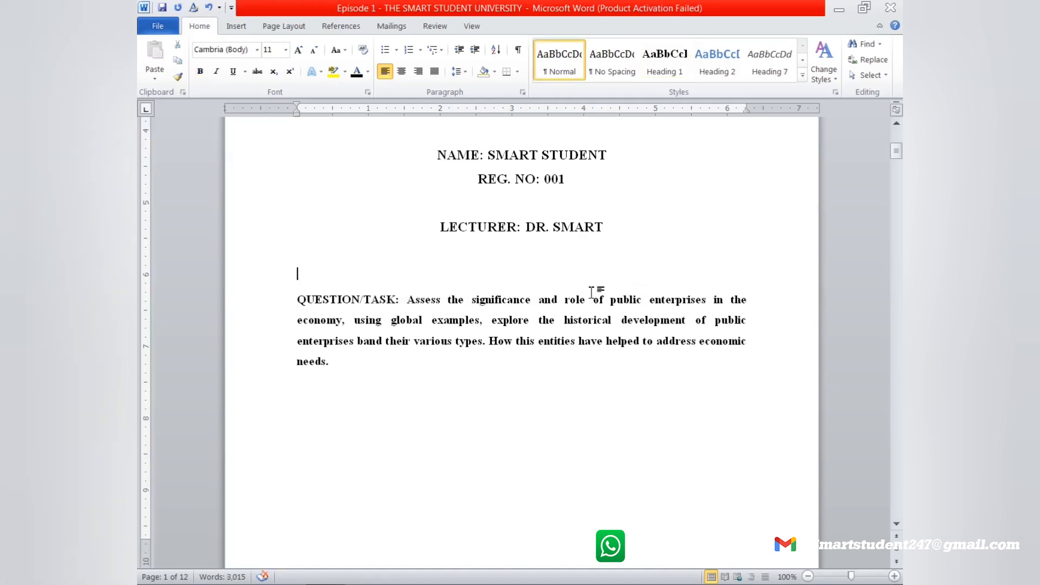
{"action": "scroll", "coordinate": [596, 287], "scroll_direction": "down", "scroll_amount": 10}
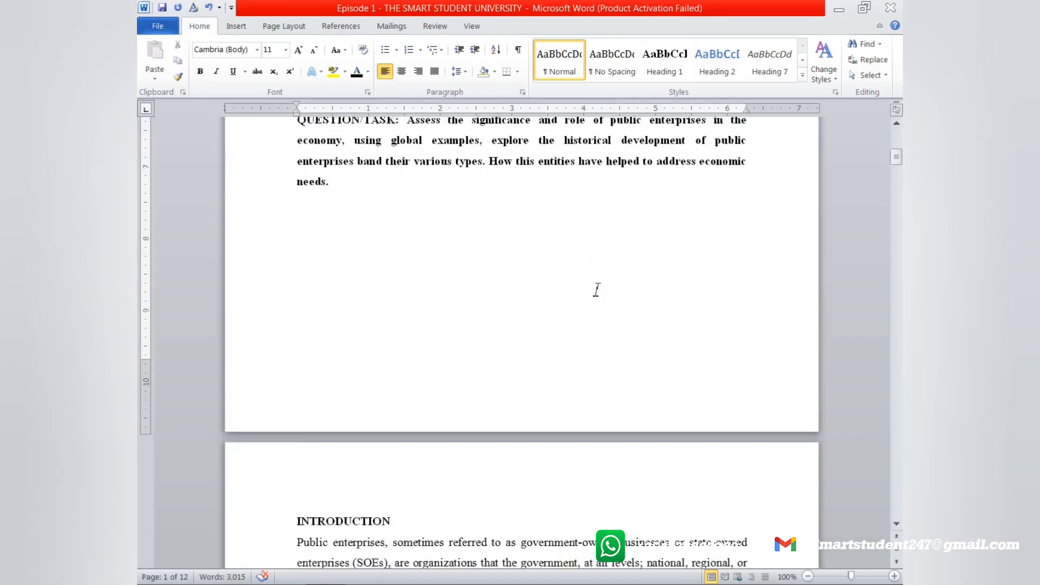
{"action": "scroll", "coordinate": [577, 279], "scroll_direction": "up", "scroll_amount": 8}
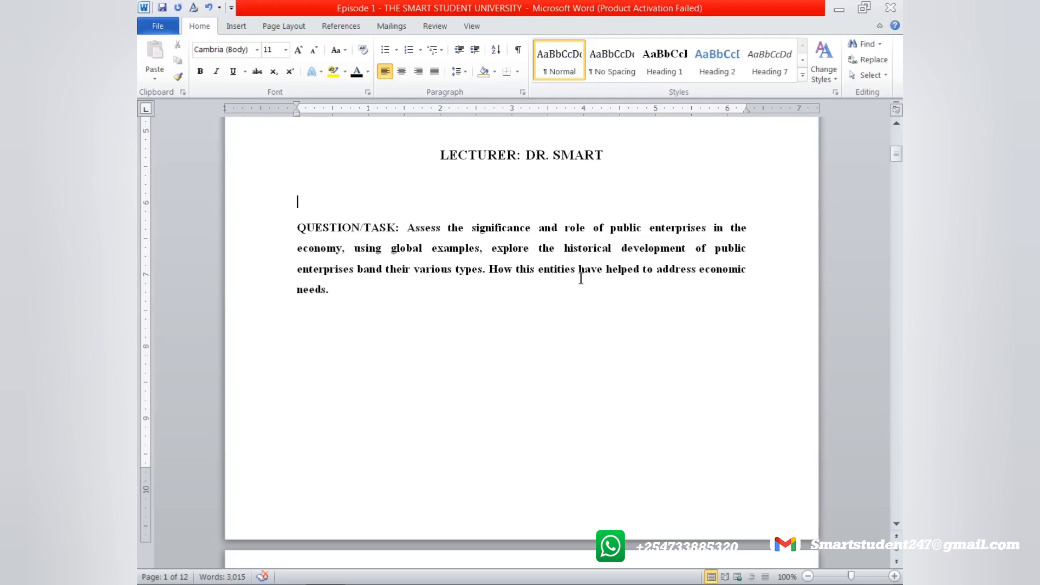
Insert blank lines above the "INTRODUCTION" heading on the second page.
{"action": "scroll", "coordinate": [580, 279], "scroll_direction": "down", "scroll_amount": 5}
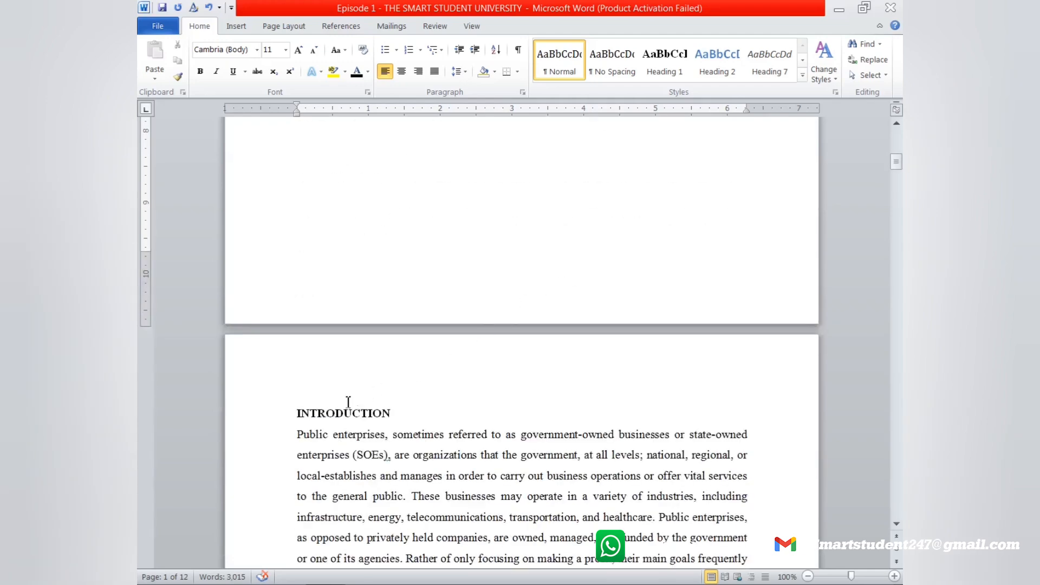
{"action": "left_click", "coordinate": [299, 417]}
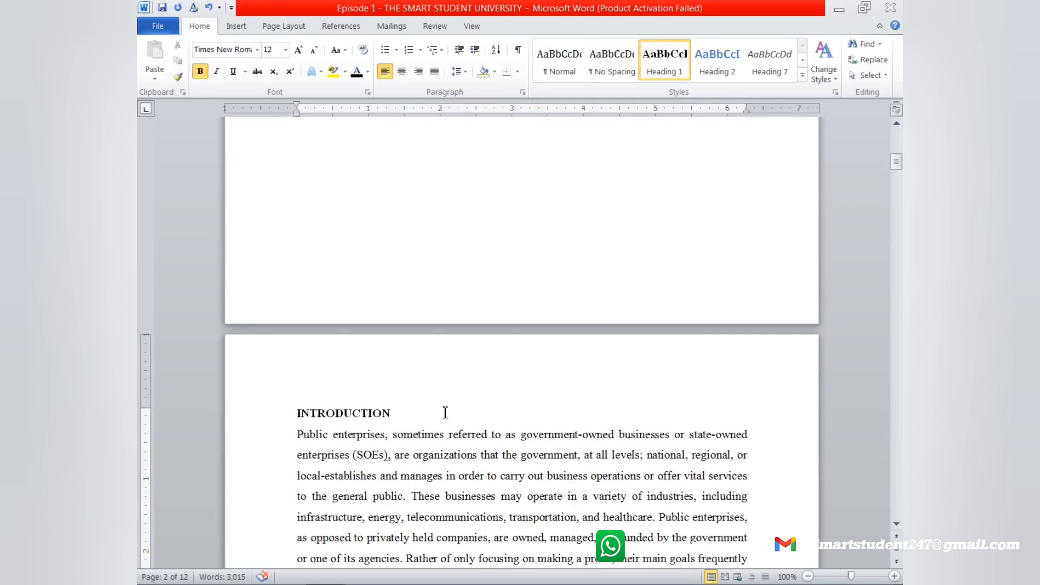
{"action": "key", "text": "Return"}
{"action": "key", "text": "Return"}
{"action": "key", "text": "Return"}
{"action": "key", "text": "Return"}
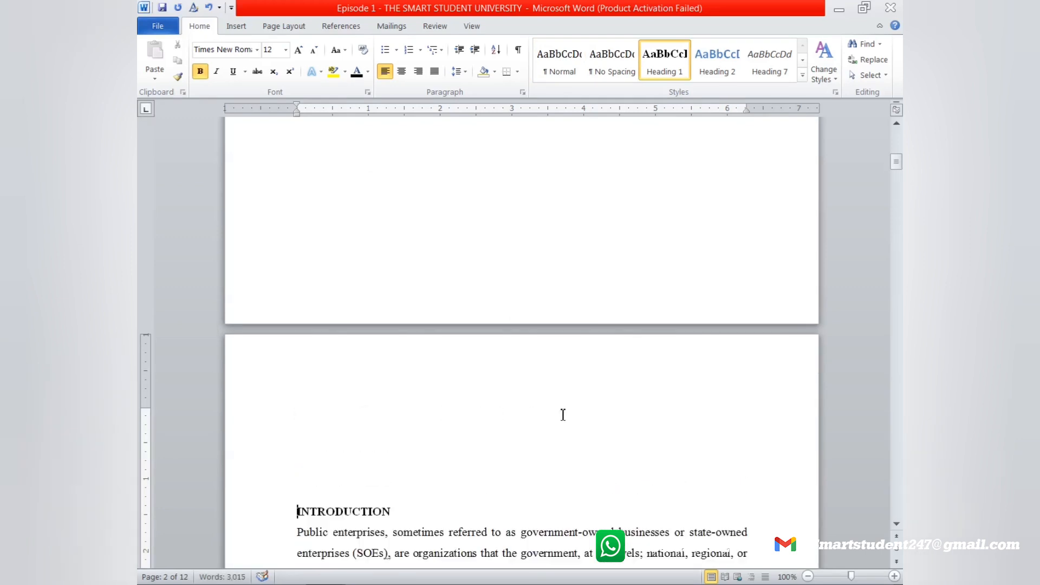
Insert the built-in Automatic Table 2 table of contents on the first blank line above the "INTRODUCTION" heading.
{"action": "left_click", "coordinate": [313, 405]}
{"action": "left_click", "coordinate": [343, 28]}
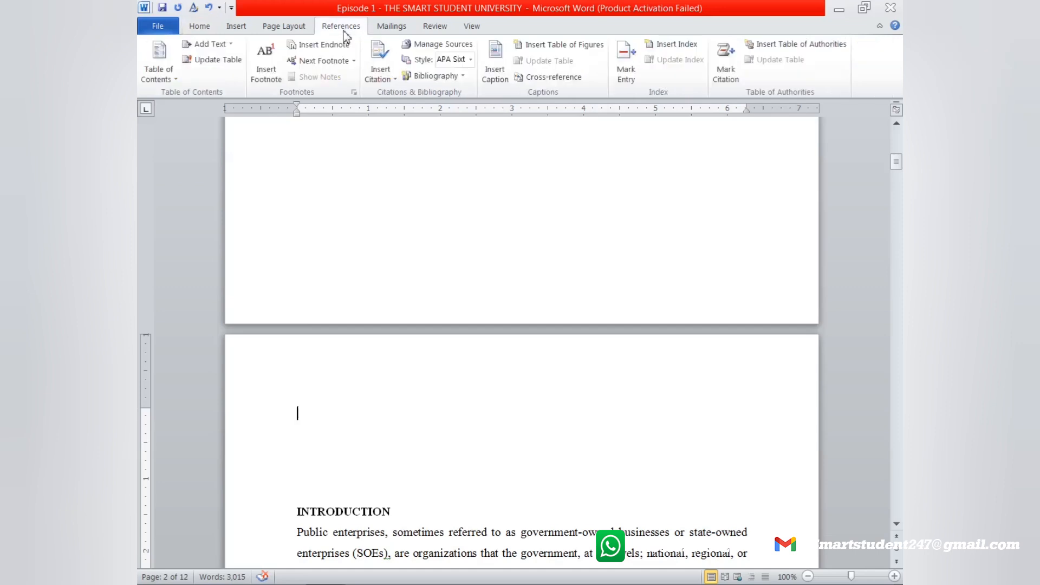
{"action": "left_click", "coordinate": [176, 80]}
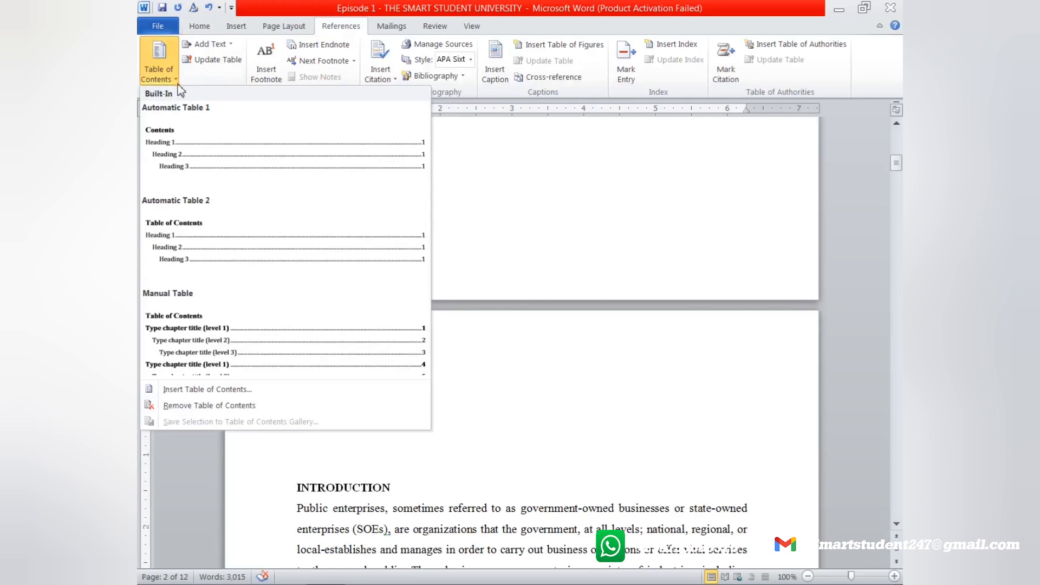
{"action": "left_click", "coordinate": [187, 247]}
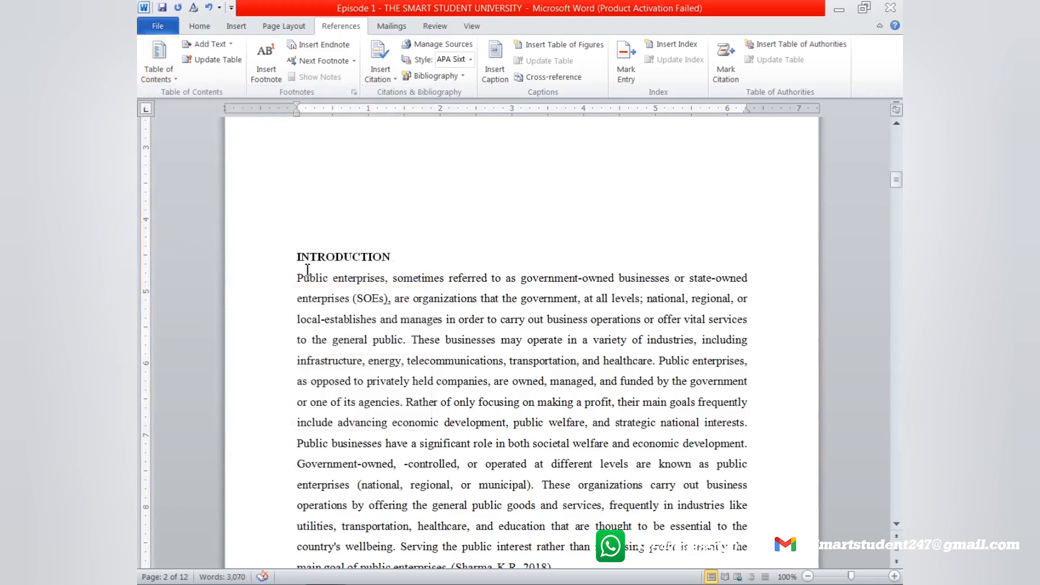
{"action": "scroll", "coordinate": [827, 316], "scroll_direction": "up", "scroll_amount": 4}
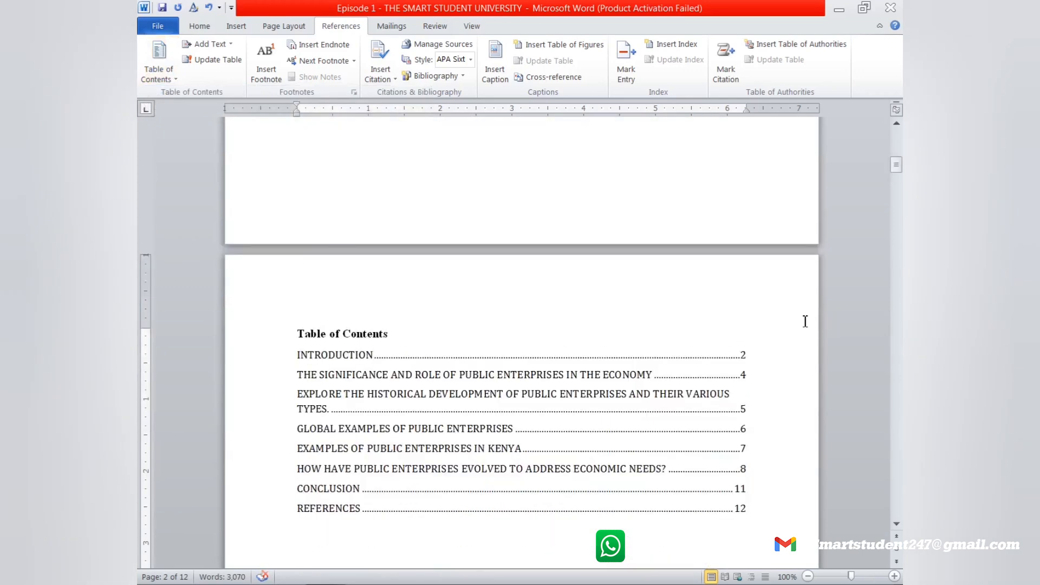
Add blank lines between the table of contents and the "INTRODUCTION" heading, and insert a page break before that heading.
{"action": "scroll", "coordinate": [800, 317], "scroll_direction": "down", "scroll_amount": 3}
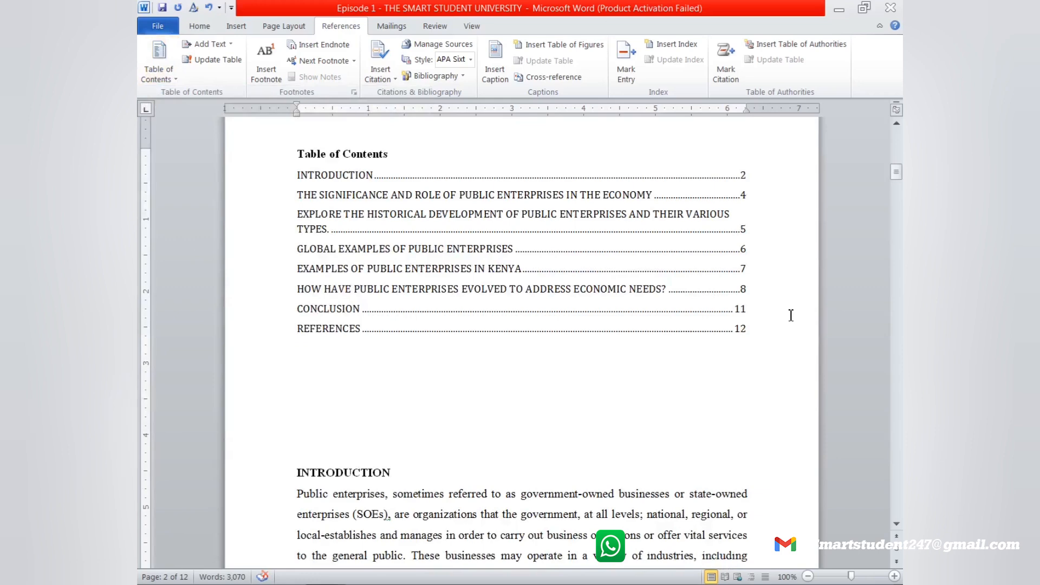
{"action": "left_click", "coordinate": [298, 473]}
{"action": "key", "text": "Return"}
{"action": "key", "text": "Return"}
{"action": "key", "text": "Return"}
{"action": "key", "text": "Return"}
{"action": "key", "text": "Return"}
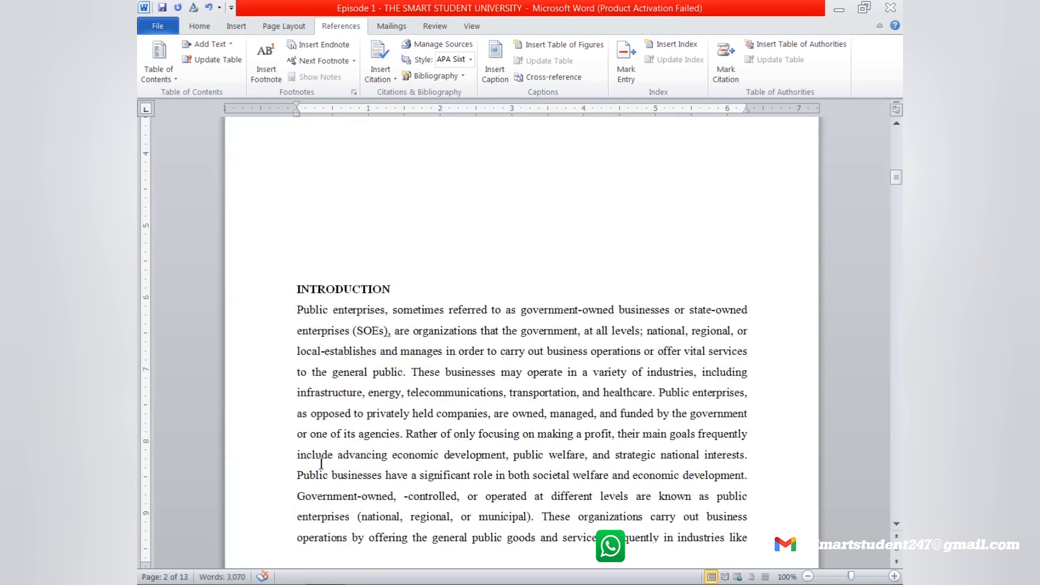
{"action": "key", "text": "ctrl+Return"}
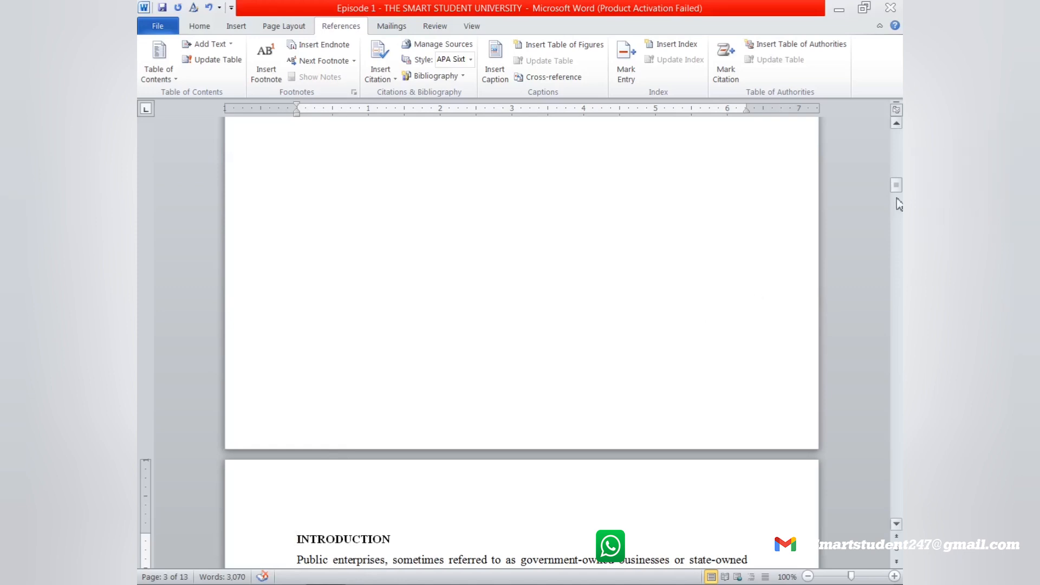
Insert a Next Page section break after the question text at the end of the cover page.
{"action": "left_click_drag", "start_coordinate": [897, 188], "coordinate": [897, 135]}
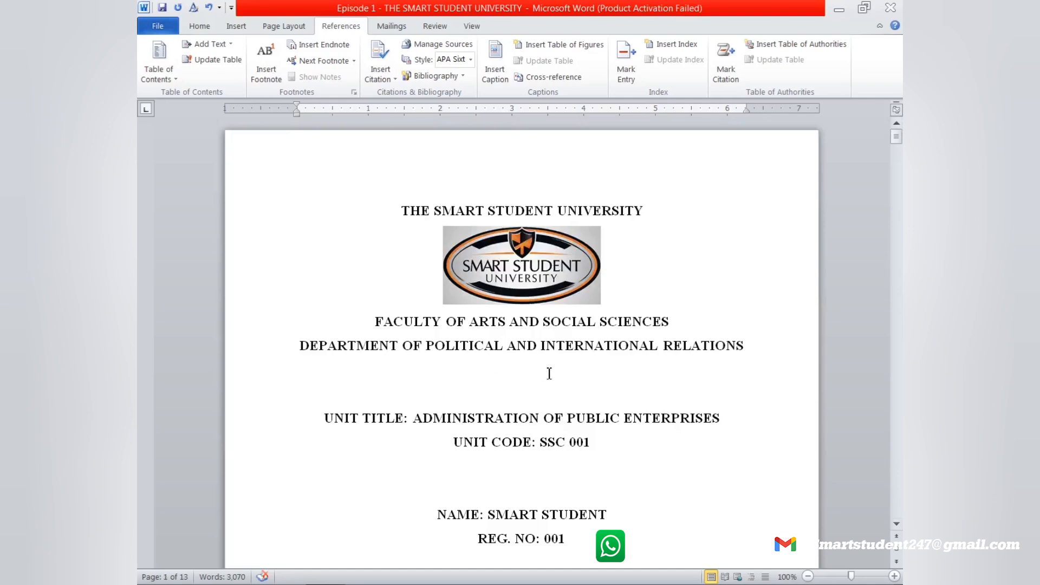
{"action": "scroll", "coordinate": [558, 369], "scroll_direction": "down", "scroll_amount": 5}
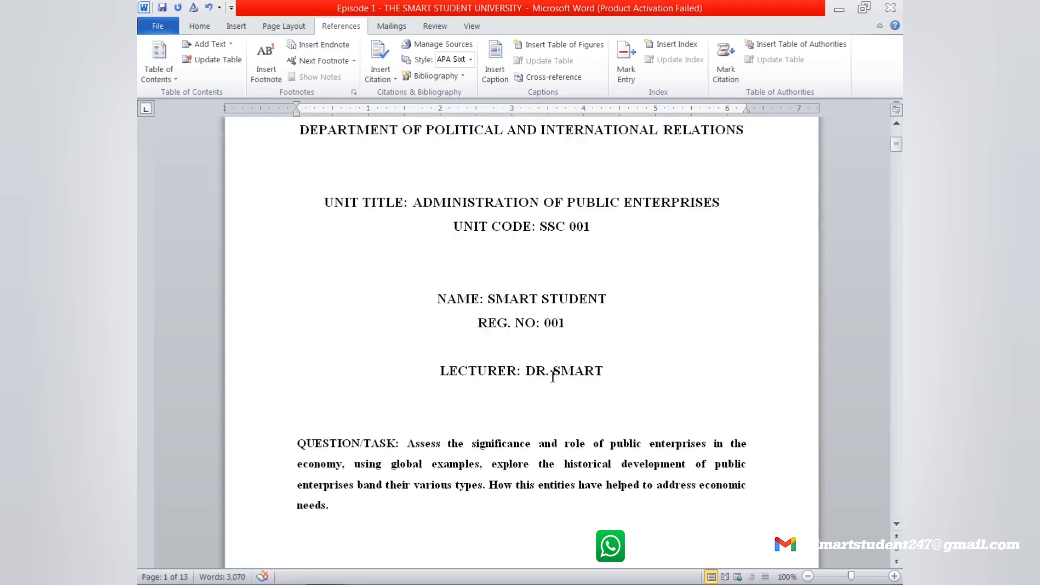
{"action": "scroll", "coordinate": [606, 363], "scroll_direction": "down", "scroll_amount": 4}
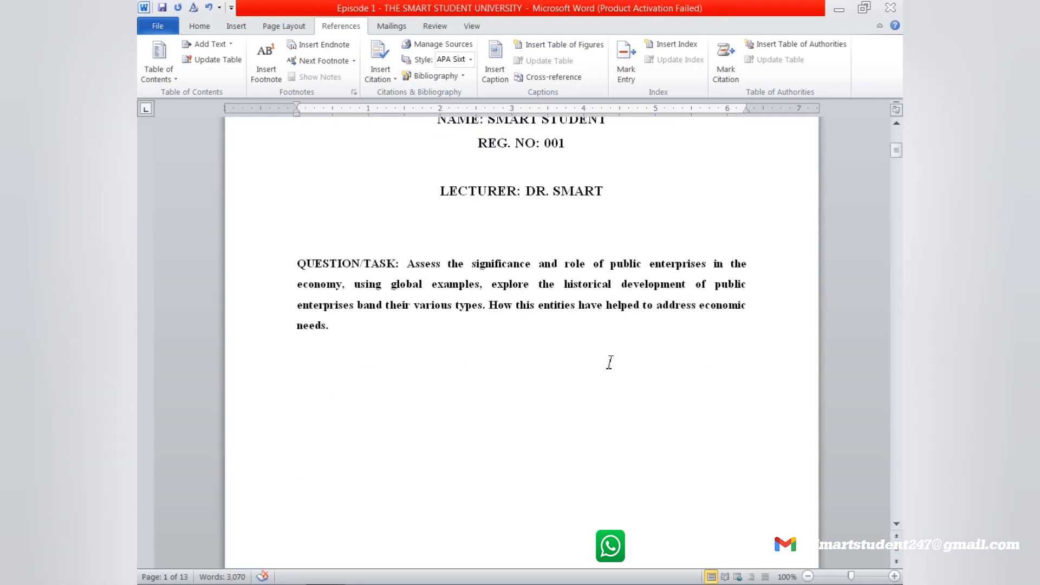
{"action": "left_click", "coordinate": [334, 333]}
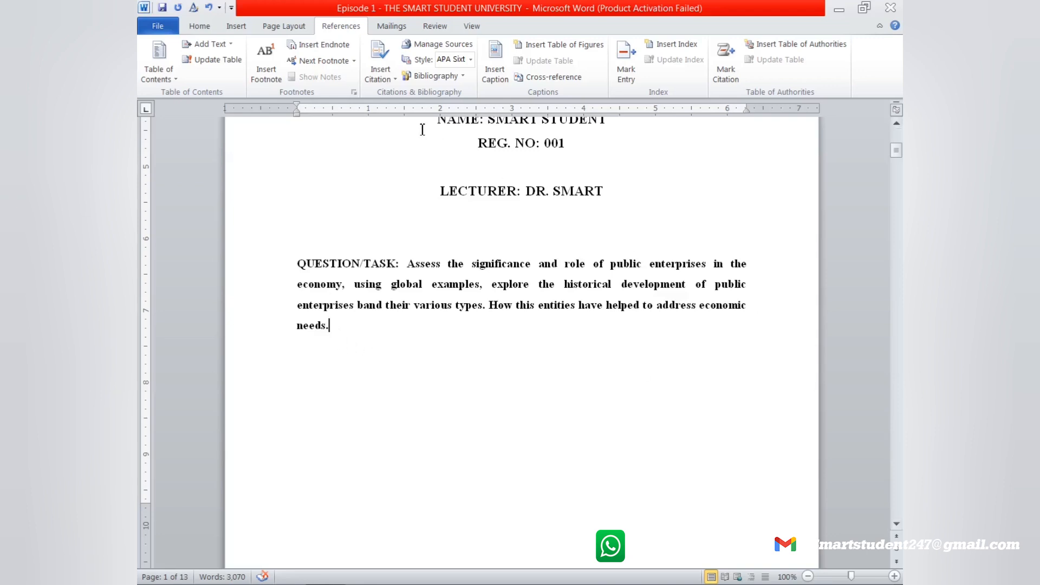
{"action": "left_click", "coordinate": [272, 28]}
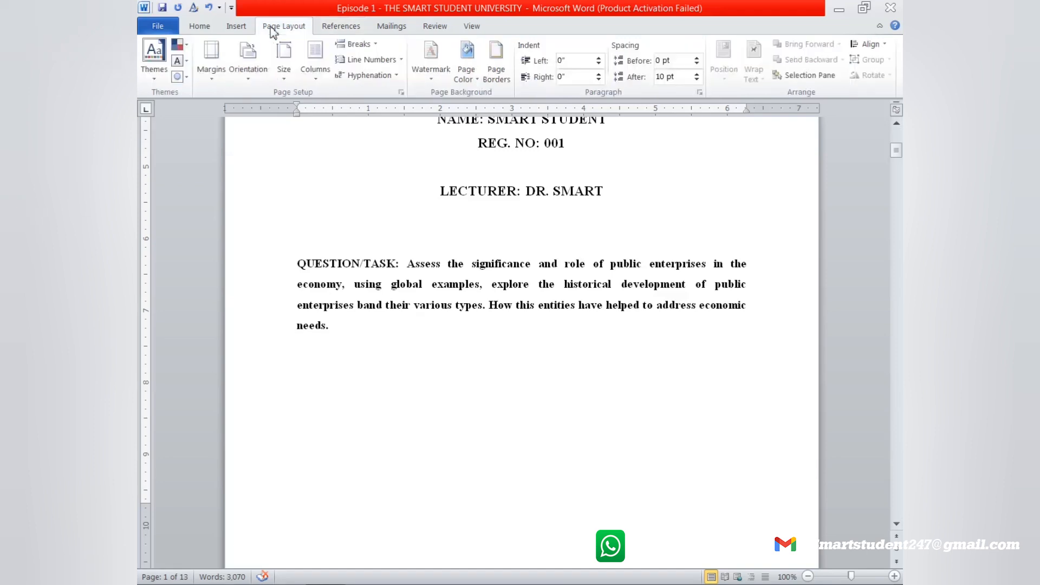
{"action": "left_click", "coordinate": [358, 46]}
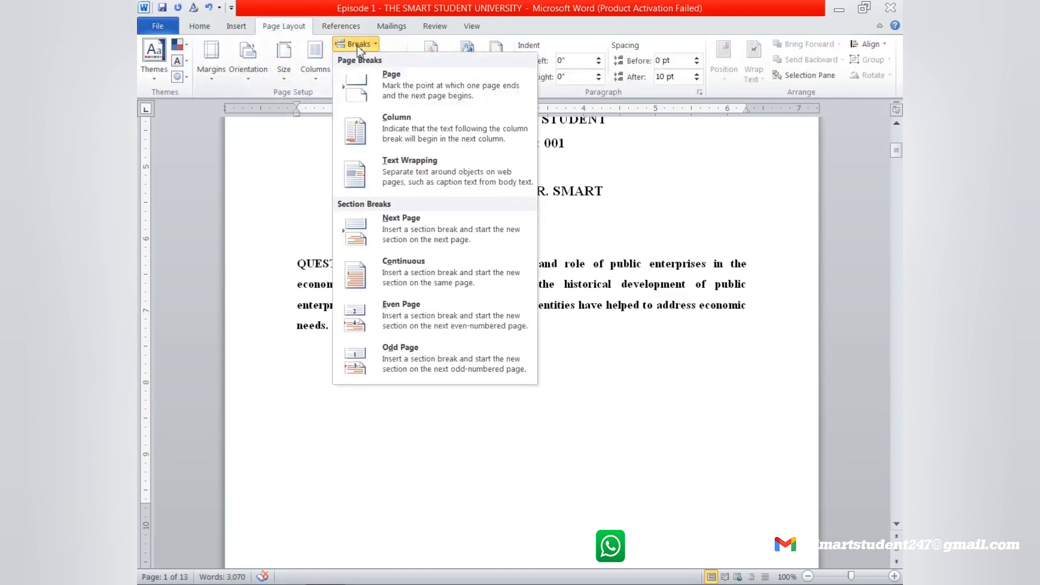
{"action": "left_click", "coordinate": [400, 230]}
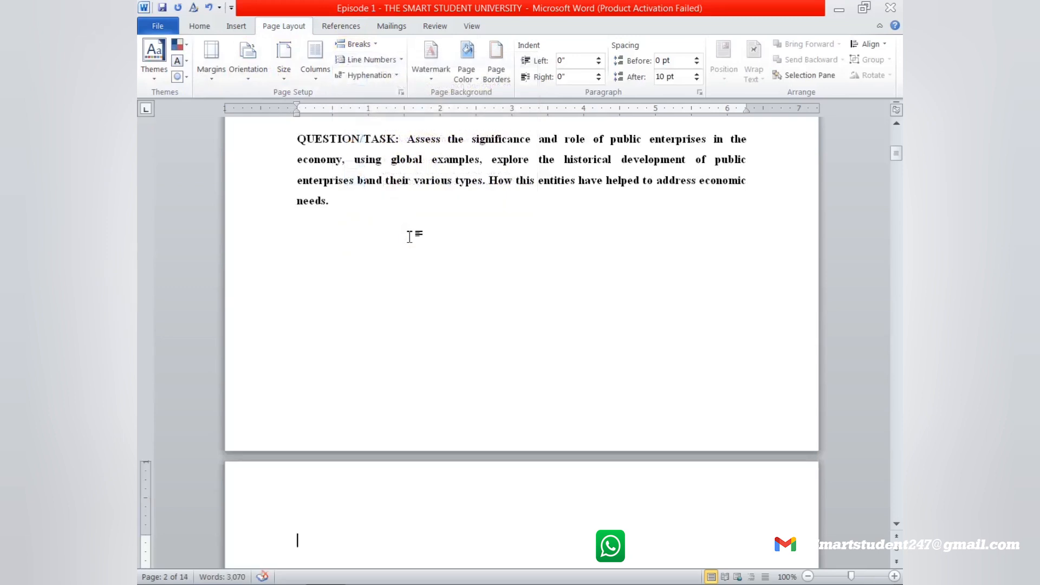
Delete the blank lines and the surplus blank page between the cover page and the table of contents.
{"action": "scroll", "coordinate": [413, 238], "scroll_direction": "down", "scroll_amount": 10}
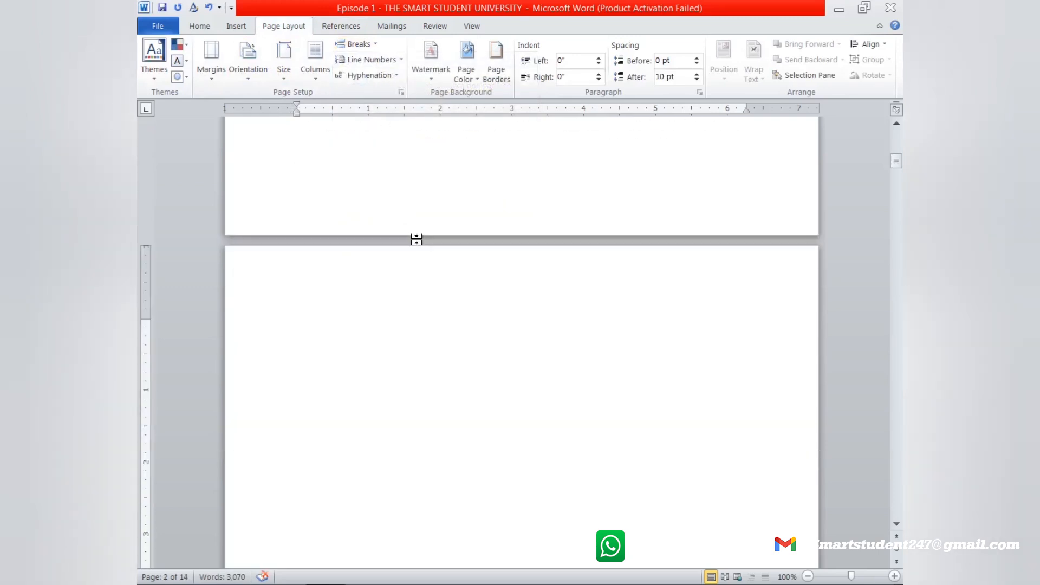
{"action": "scroll", "coordinate": [426, 241], "scroll_direction": "down", "scroll_amount": 10}
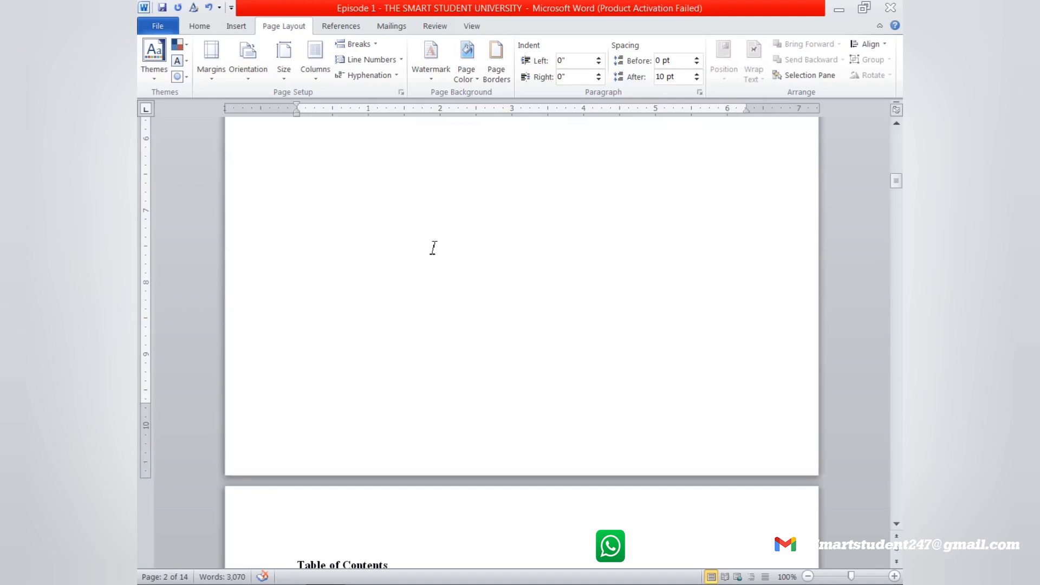
{"action": "scroll", "coordinate": [428, 243], "scroll_direction": "up", "scroll_amount": 7}
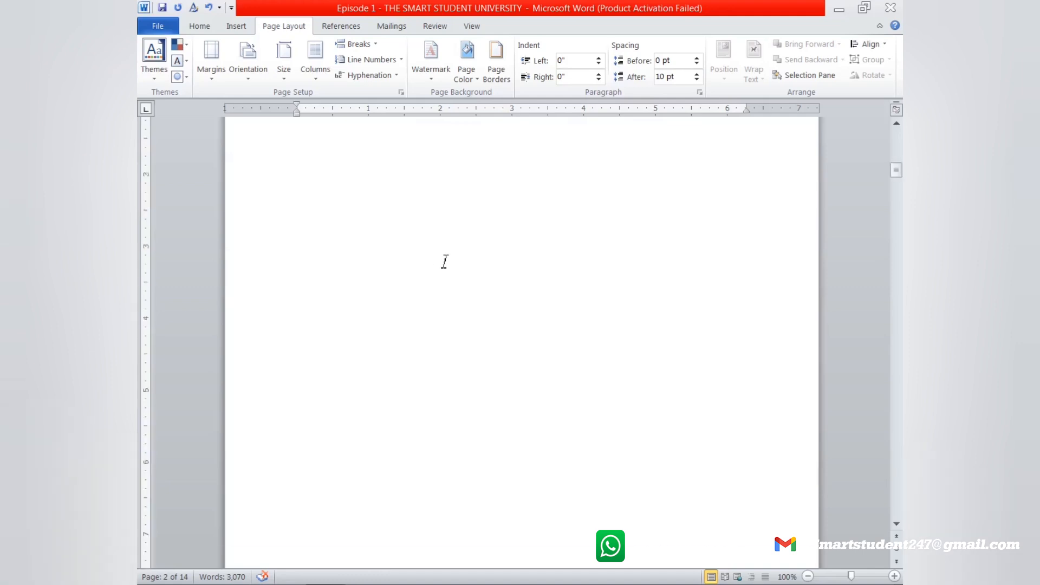
{"action": "scroll", "coordinate": [341, 241], "scroll_direction": "up", "scroll_amount": 9}
{"action": "left_click_drag", "start_coordinate": [241, 336], "coordinate": [527, 383]}
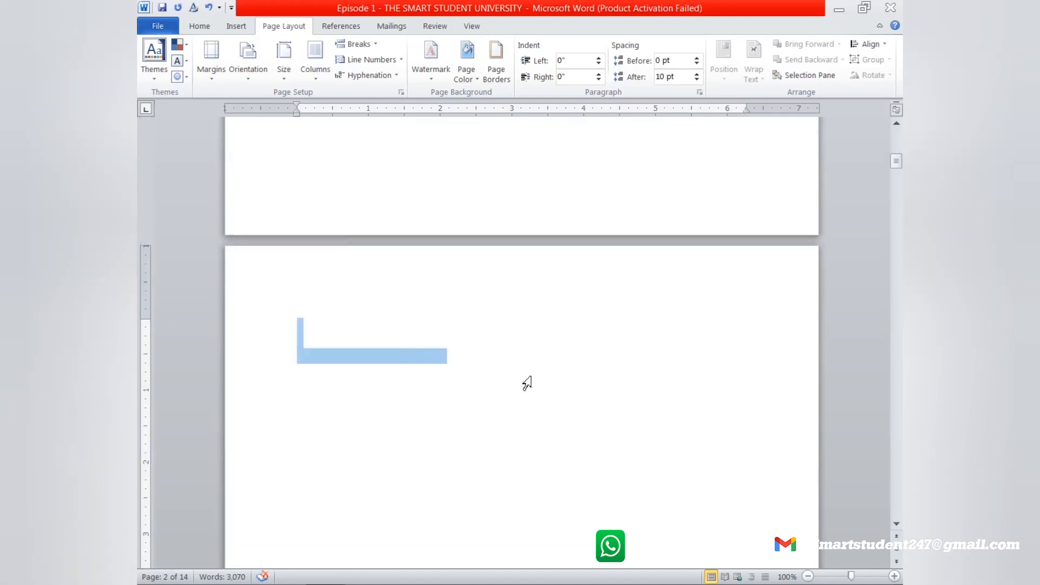
{"action": "key", "text": "Delete"}
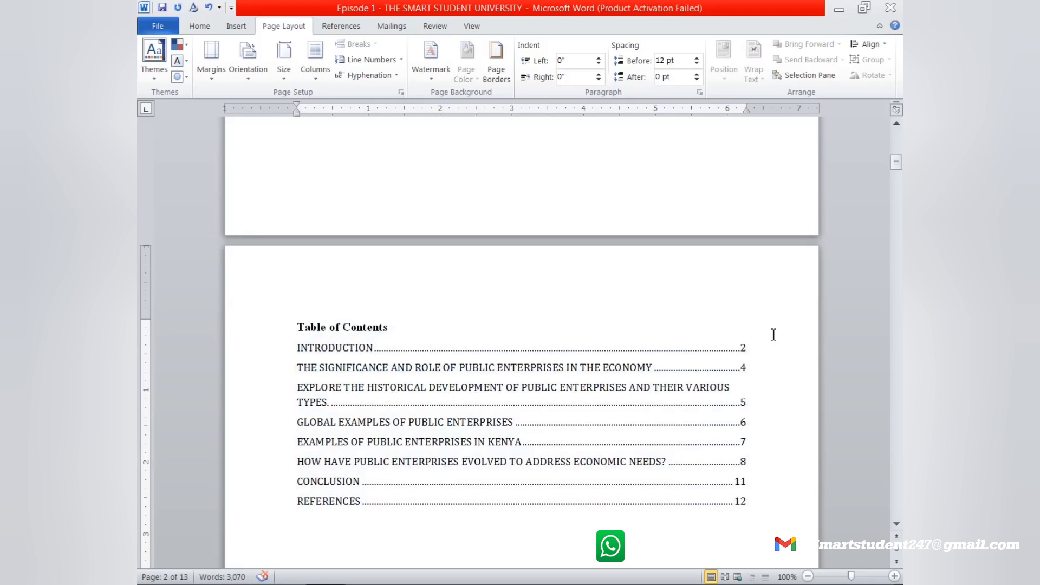
Insert a Next Page section break below the table of contents and delete the blank content above the "INTRODUCTION" heading.
{"action": "scroll", "coordinate": [773, 334], "scroll_direction": "down", "scroll_amount": 20}
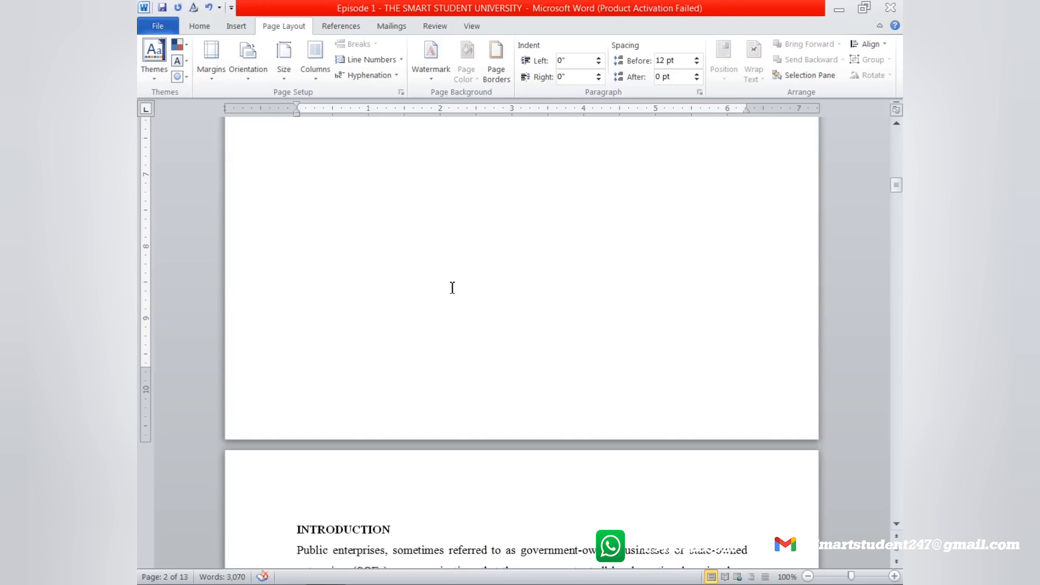
{"action": "scroll", "coordinate": [452, 287], "scroll_direction": "up", "scroll_amount": 5}
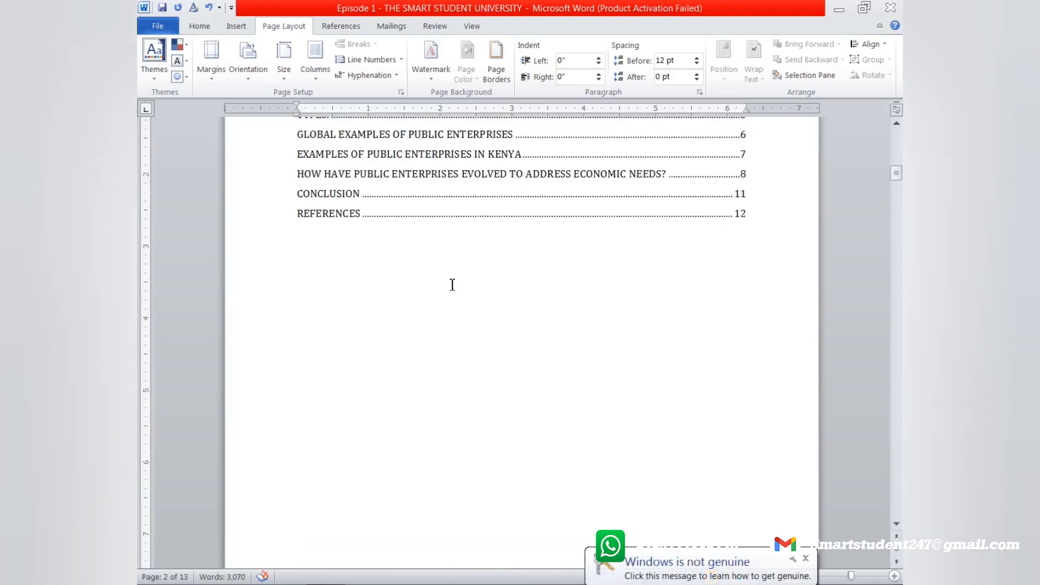
{"action": "left_click", "coordinate": [372, 265]}
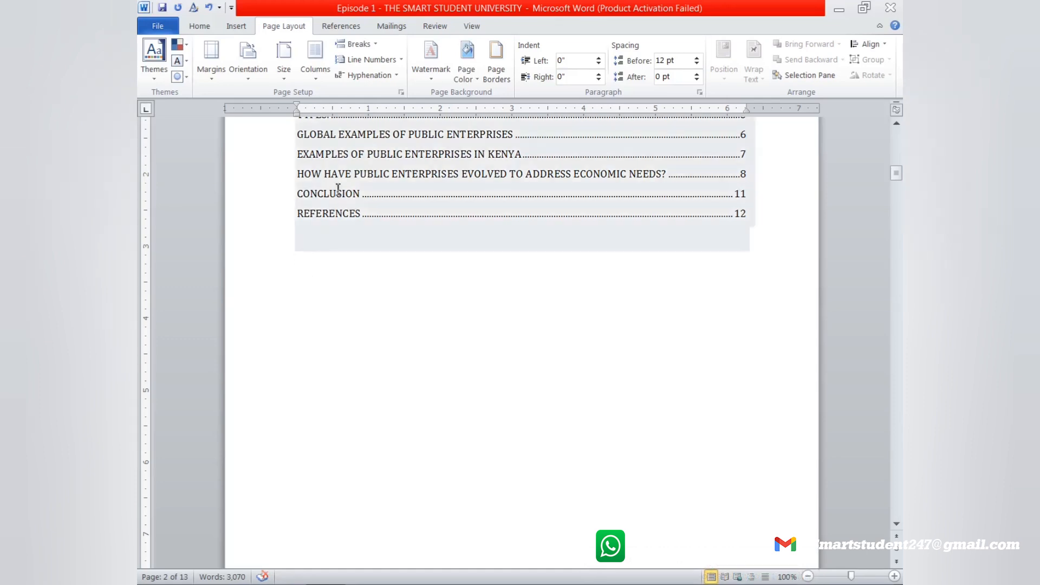
{"action": "left_click", "coordinate": [362, 47]}
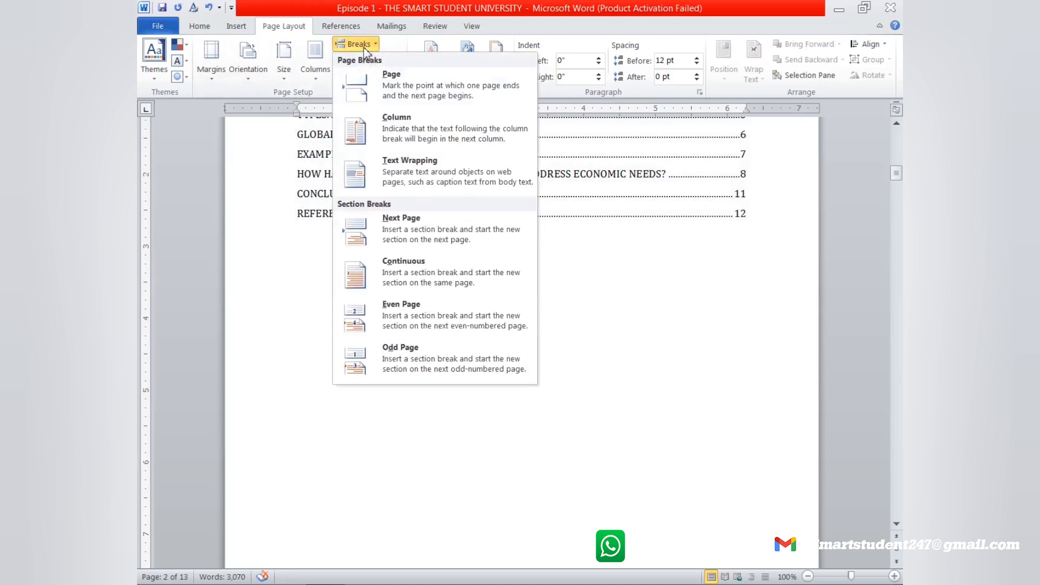
{"action": "left_click", "coordinate": [408, 228]}
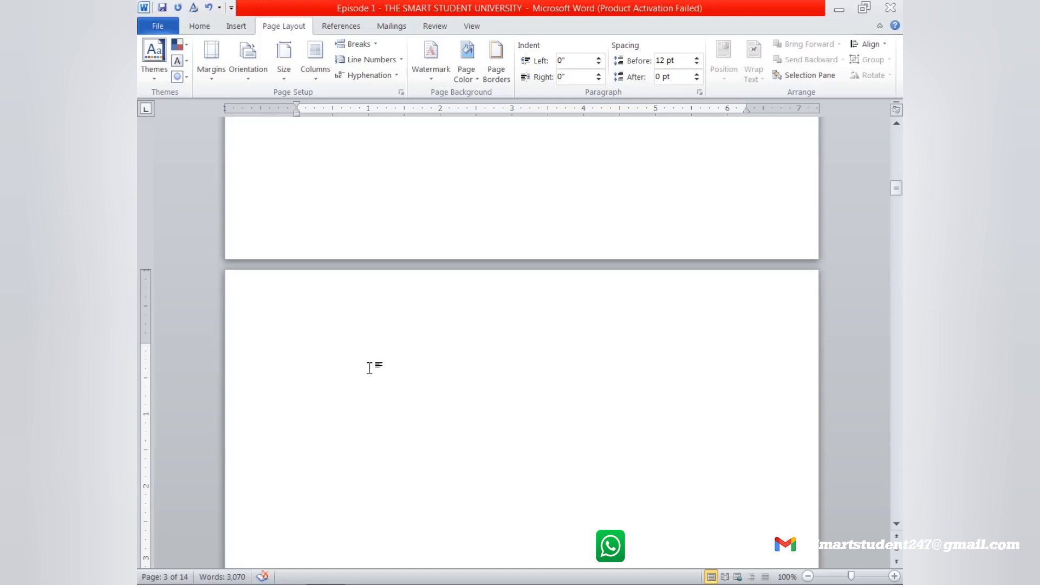
{"action": "left_click_drag", "start_coordinate": [259, 342], "coordinate": [790, 512]}
{"action": "key", "text": "Delete"}
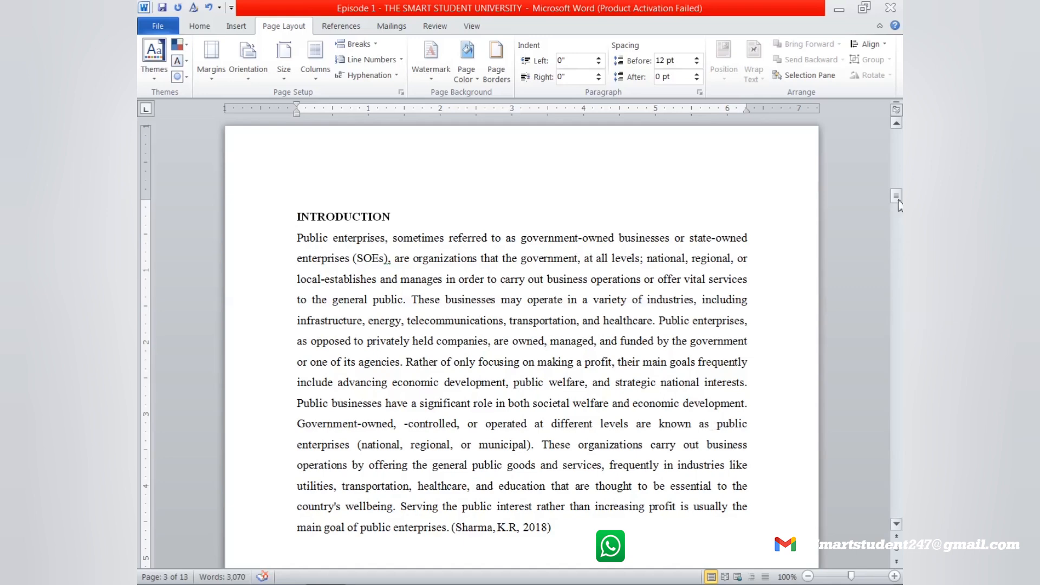
Insert Plain Number 2 page numbers at the bottom of the page and enable Different First Page for the cover page section.
{"action": "scroll", "coordinate": [574, 317], "scroll_direction": "up", "scroll_amount": 10}
{"action": "scroll", "coordinate": [575, 317], "scroll_direction": "down", "scroll_amount": 3}
{"action": "scroll", "coordinate": [575, 317], "scroll_direction": "down", "scroll_amount": 3}
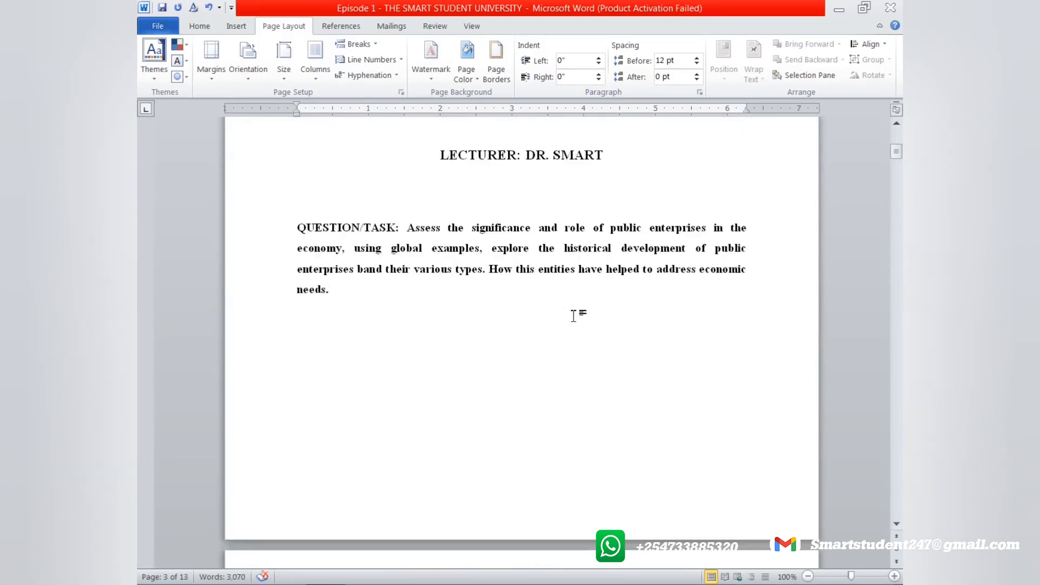
{"action": "left_click", "coordinate": [339, 296]}
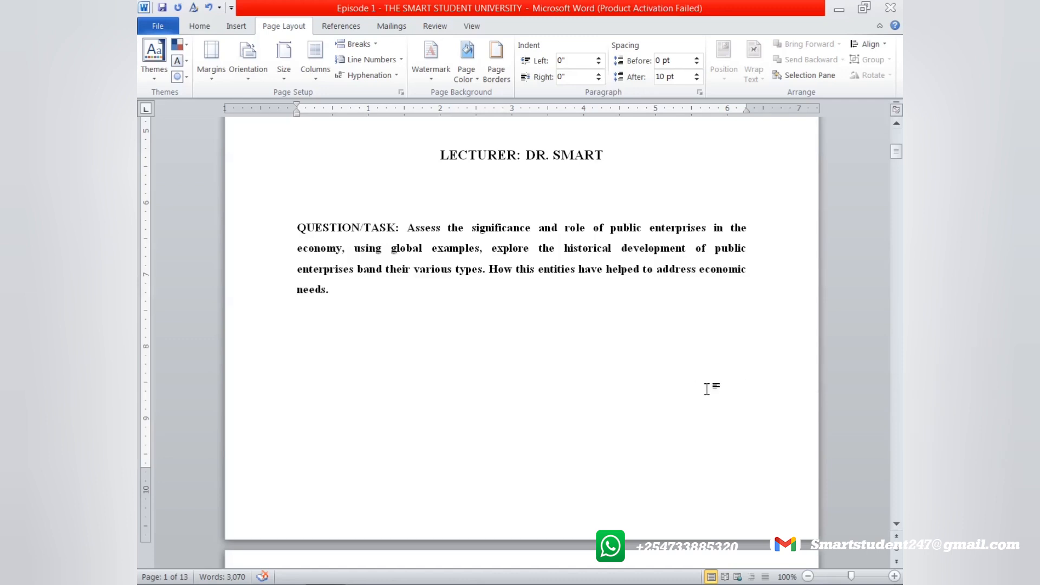
{"action": "left_click", "coordinate": [247, 29]}
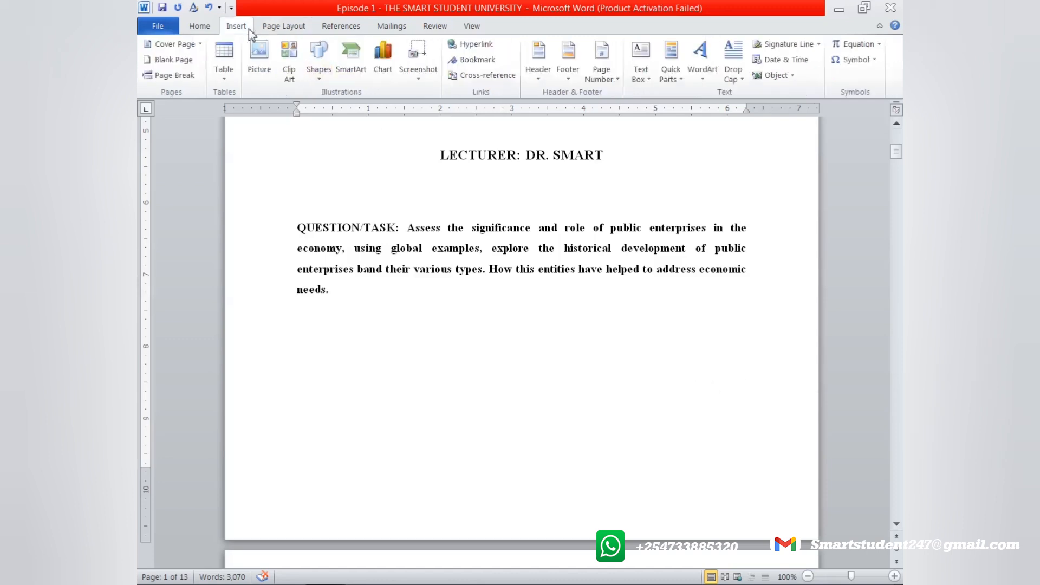
{"action": "left_click", "coordinate": [616, 80]}
{"action": "mouse_move", "coordinate": [634, 111]}
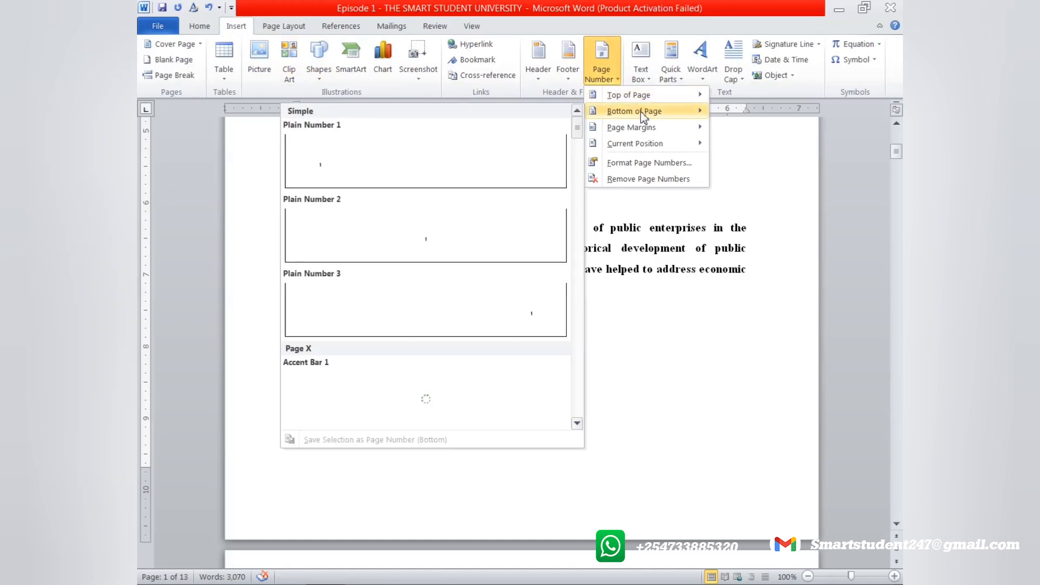
{"action": "left_click", "coordinate": [440, 243]}
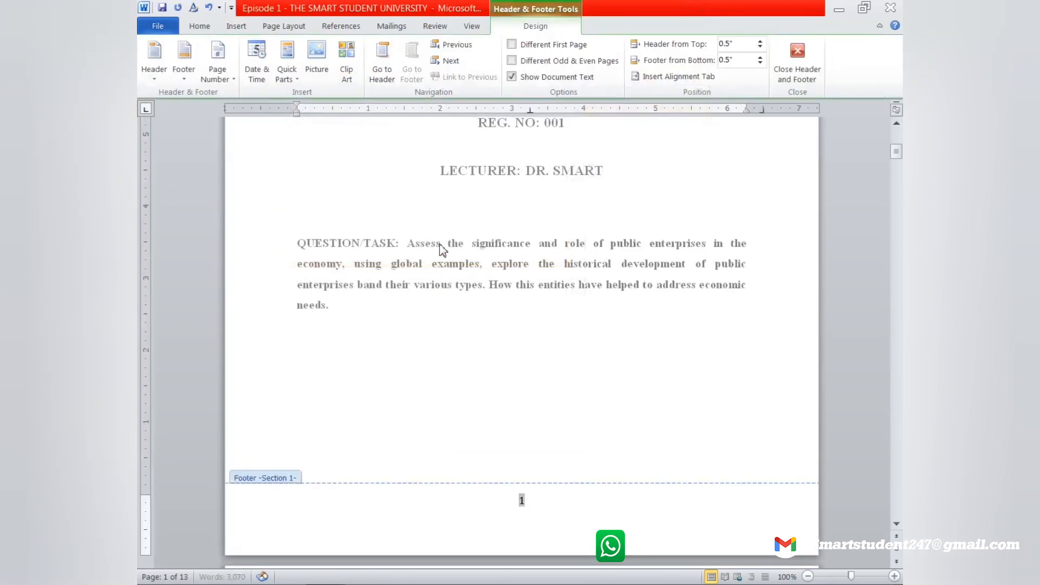
{"action": "double_click", "coordinate": [523, 501]}
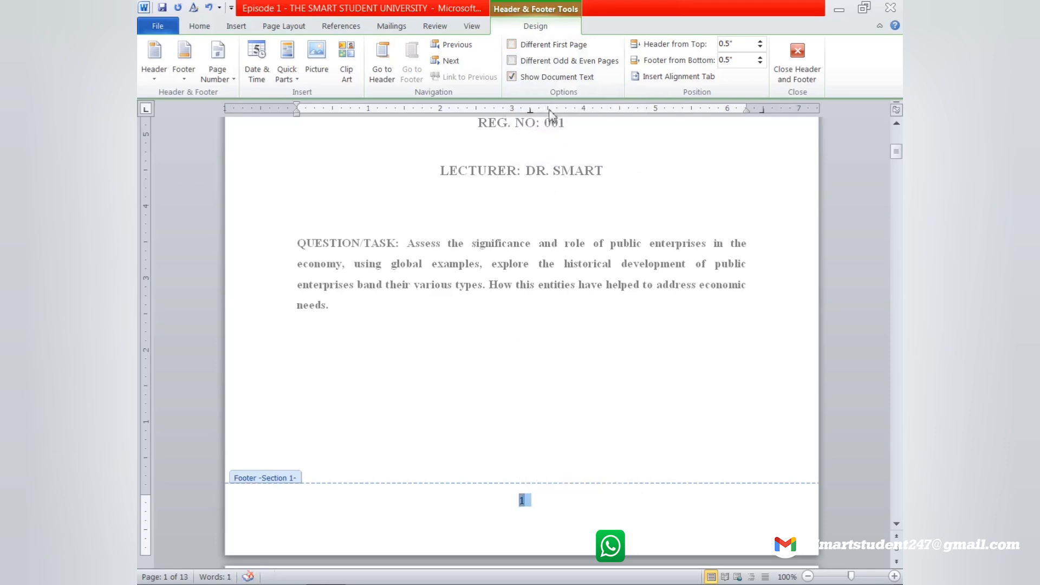
{"action": "left_click", "coordinate": [511, 44]}
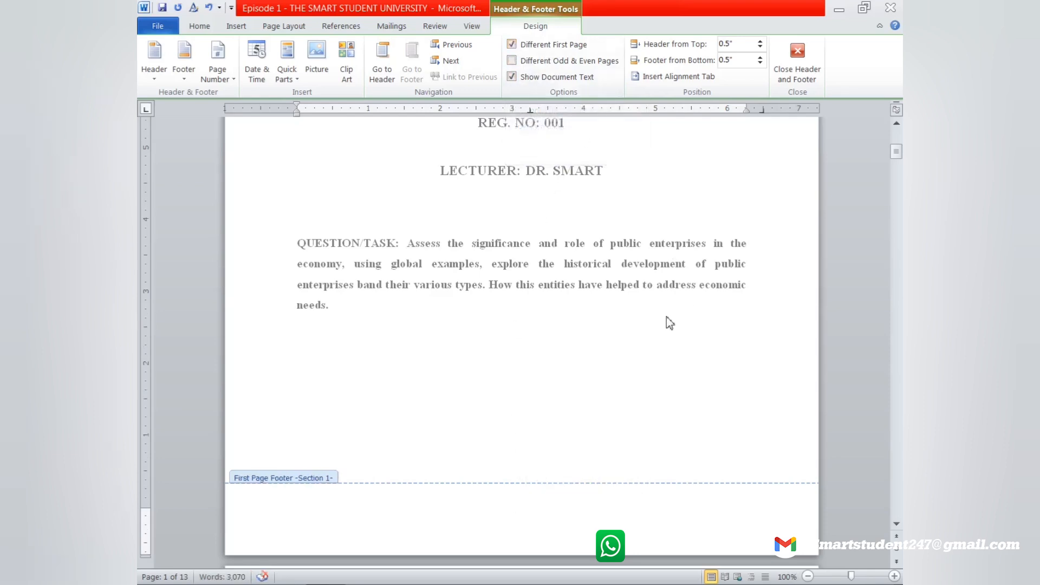
Format the page number of the table of contents section as i, ii, iii, starting at i.
{"action": "scroll", "coordinate": [617, 352], "scroll_direction": "down", "scroll_amount": 15}
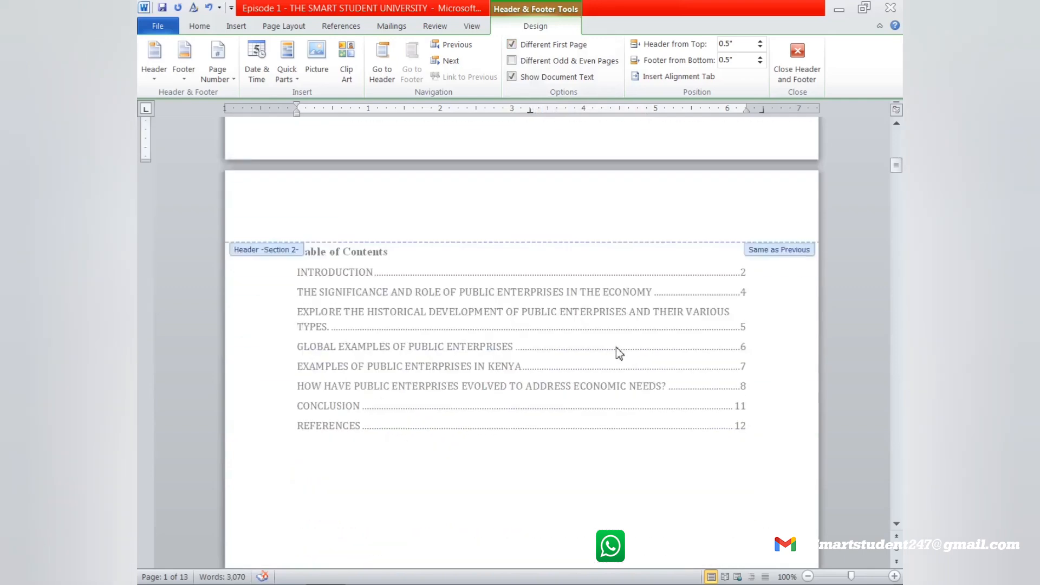
{"action": "scroll", "coordinate": [627, 353], "scroll_direction": "down", "scroll_amount": 3}
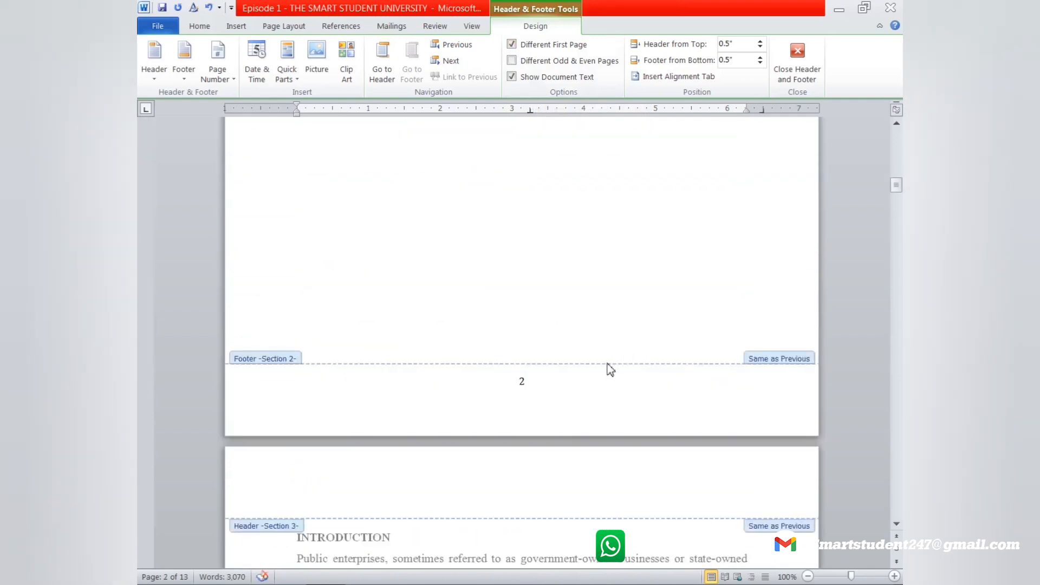
{"action": "double_click", "coordinate": [523, 381]}
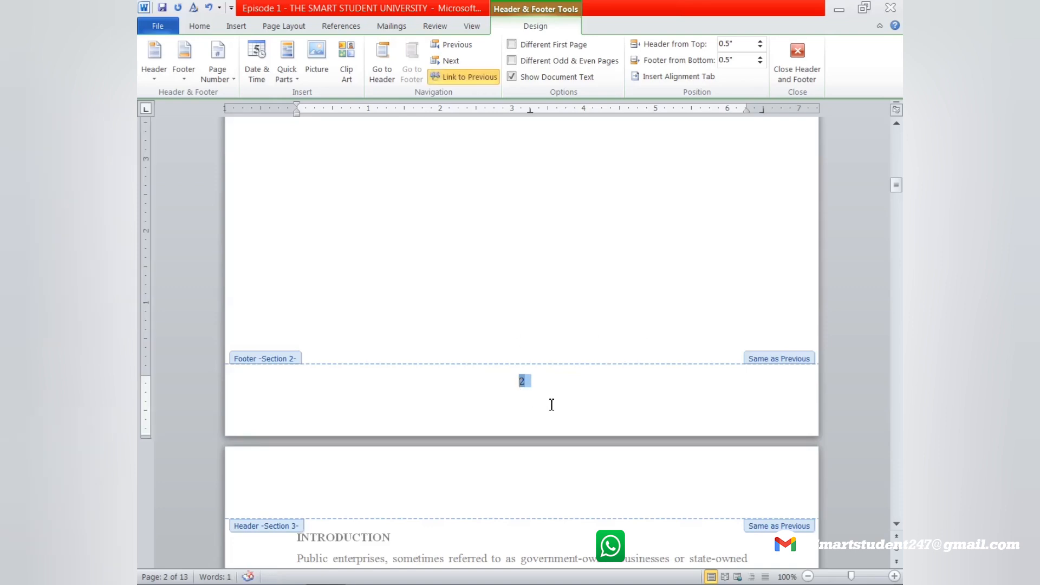
{"action": "left_click", "coordinate": [244, 28]}
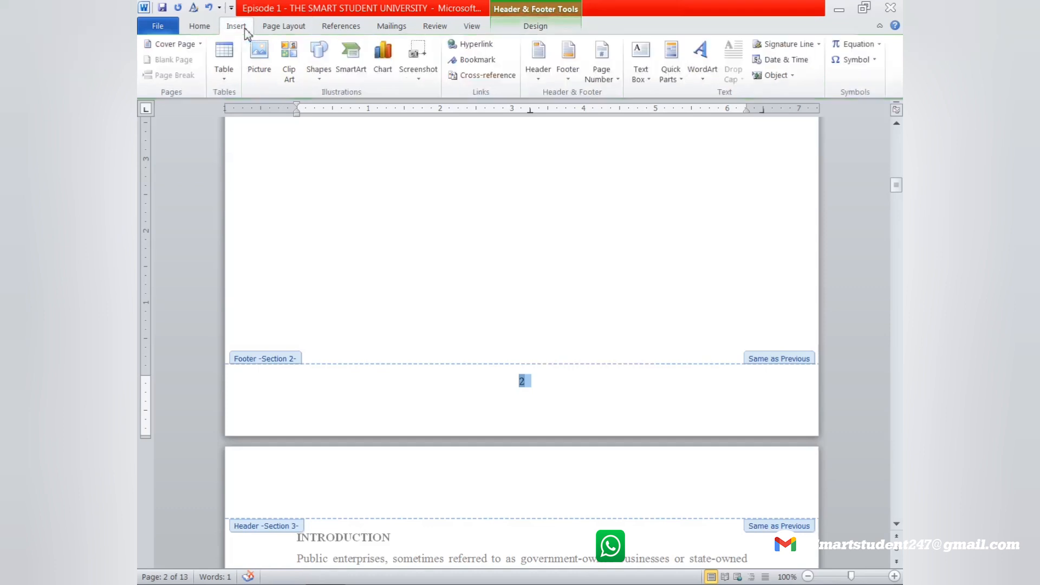
{"action": "left_click", "coordinate": [618, 80]}
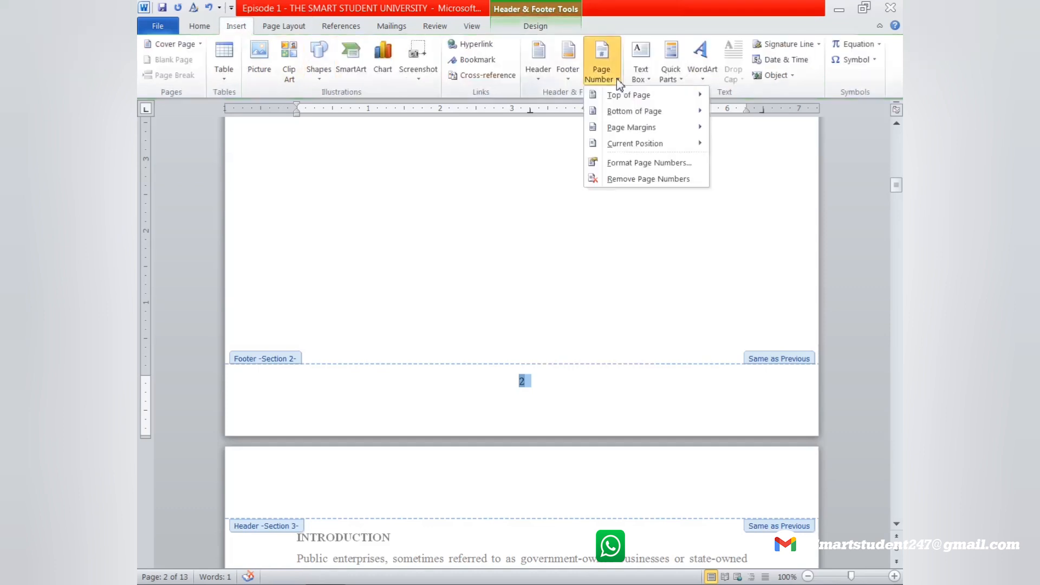
{"action": "left_click", "coordinate": [654, 164]}
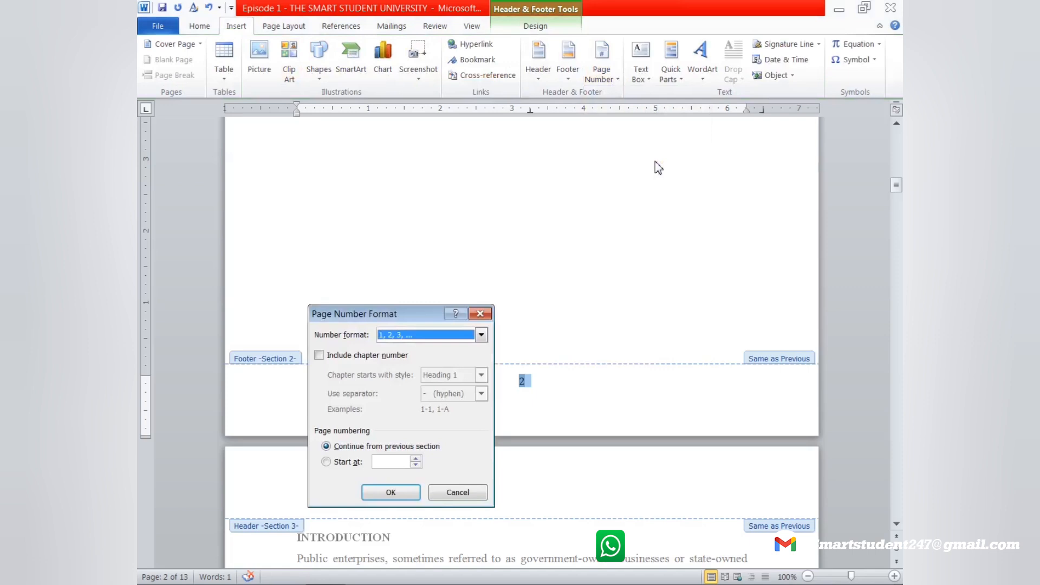
{"action": "left_click", "coordinate": [480, 335]}
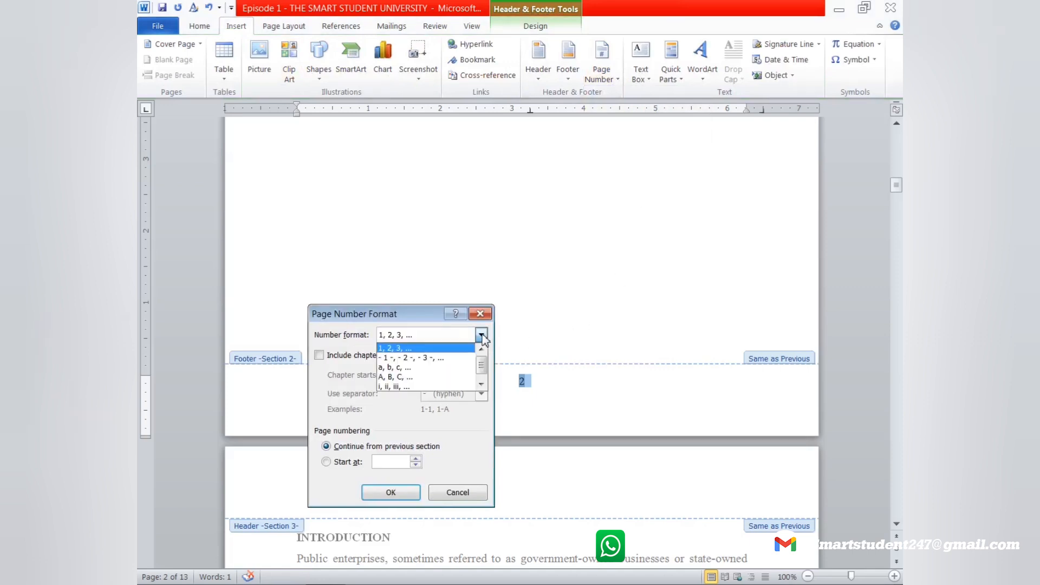
{"action": "left_click", "coordinate": [397, 386]}
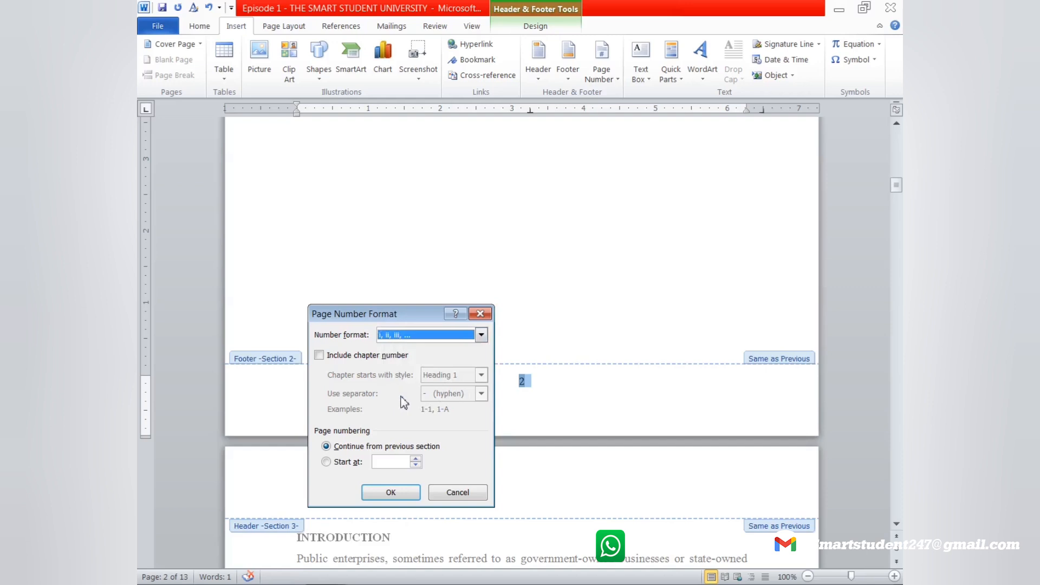
{"action": "left_click", "coordinate": [416, 459]}
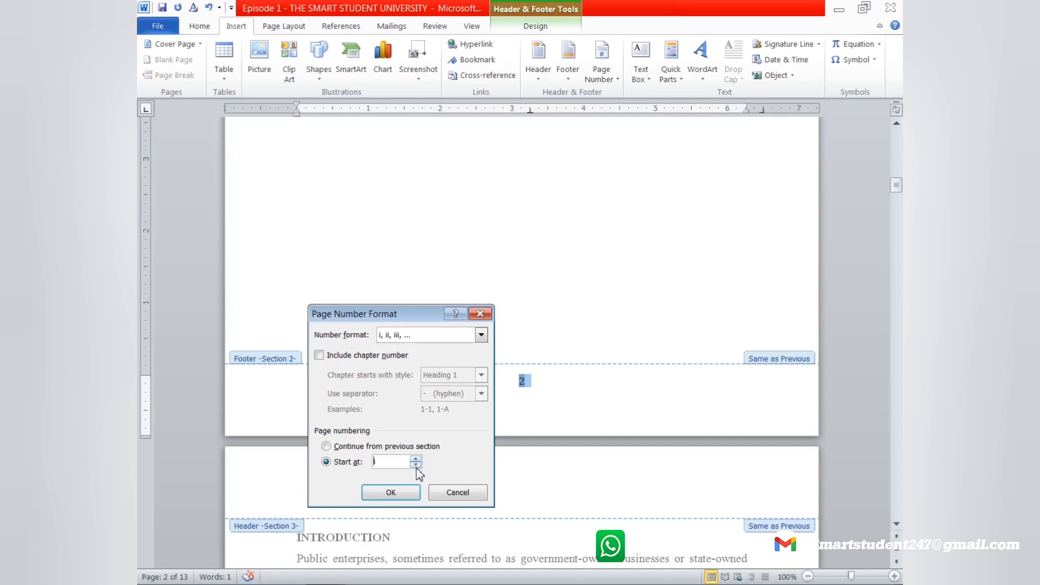
{"action": "left_click", "coordinate": [405, 495]}
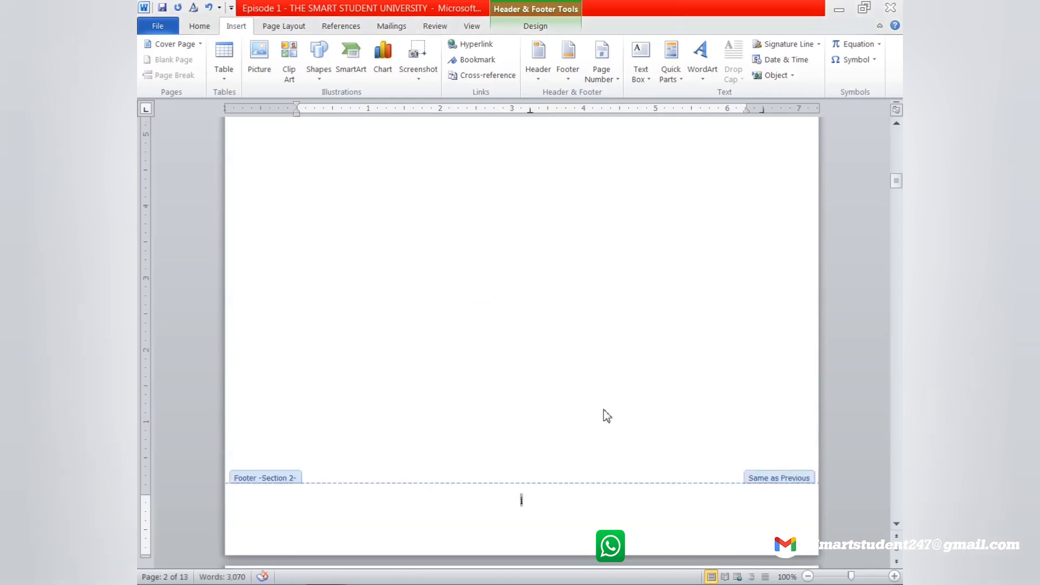
Restart the page numbering of the section beginning with the introduction at 1 in the 1, 2, 3 format.
{"action": "scroll", "coordinate": [619, 409], "scroll_direction": "up", "scroll_amount": 3}
{"action": "scroll", "coordinate": [619, 409], "scroll_direction": "down", "scroll_amount": 10}
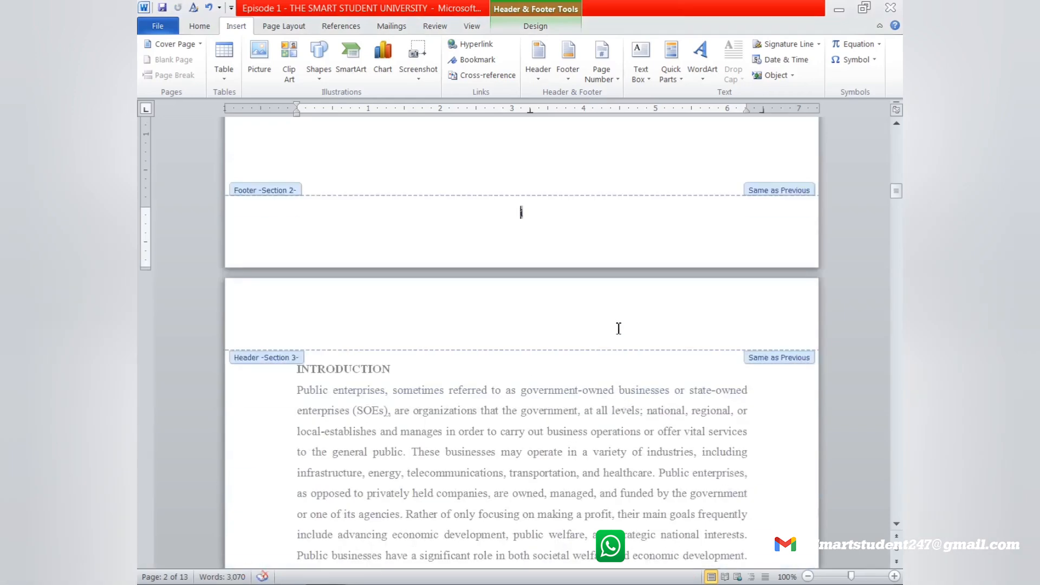
{"action": "scroll", "coordinate": [618, 328], "scroll_direction": "down", "scroll_amount": 12}
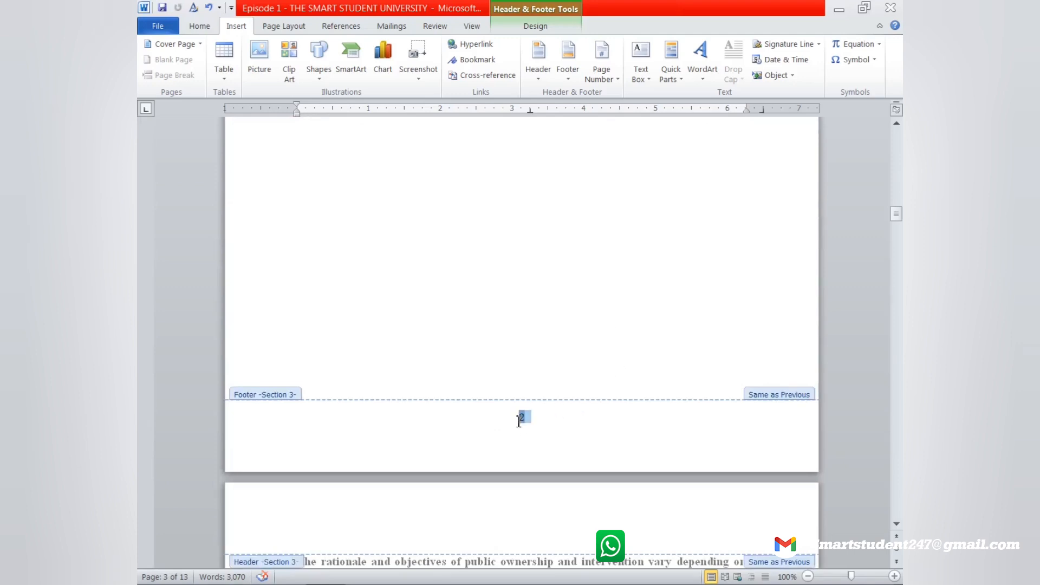
{"action": "double_click", "coordinate": [521, 419]}
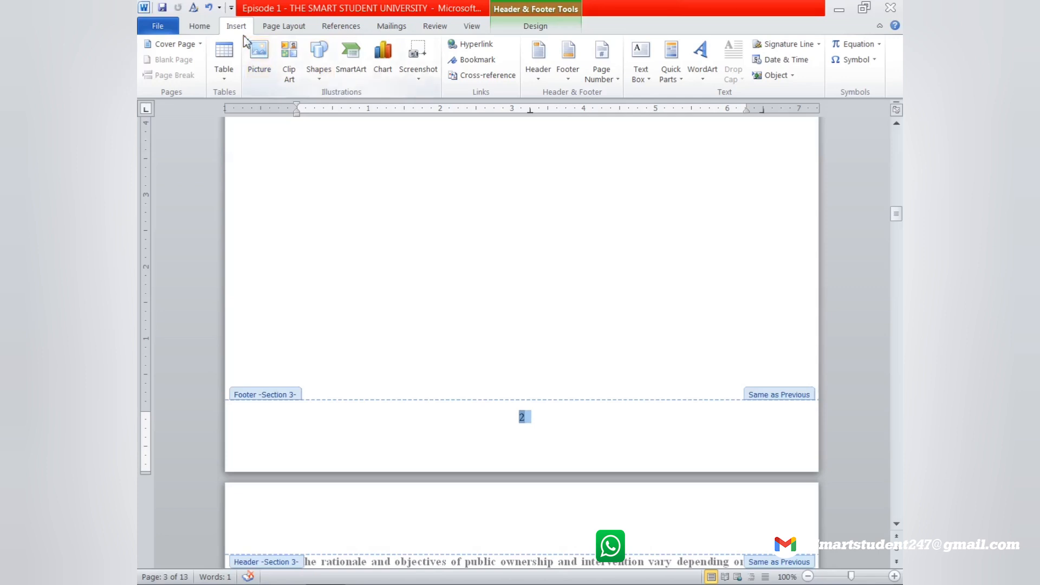
{"action": "left_click", "coordinate": [612, 86]}
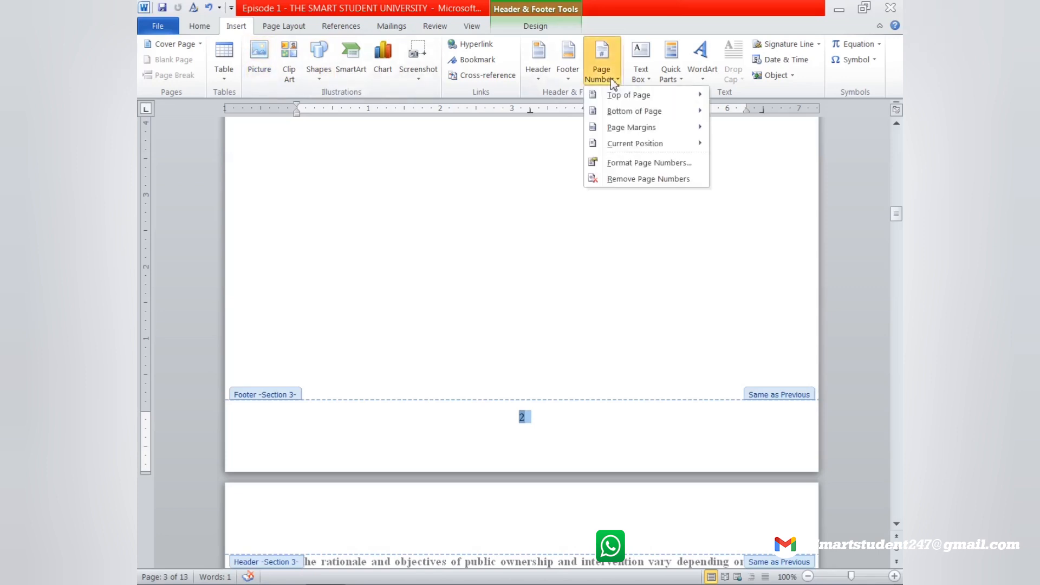
{"action": "left_click", "coordinate": [638, 164]}
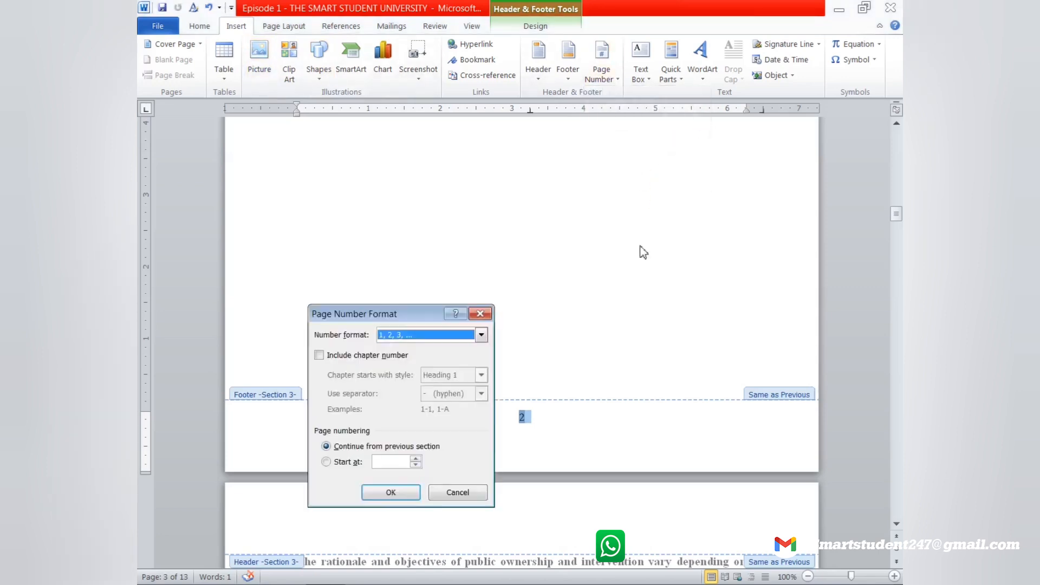
{"action": "left_click", "coordinate": [416, 459]}
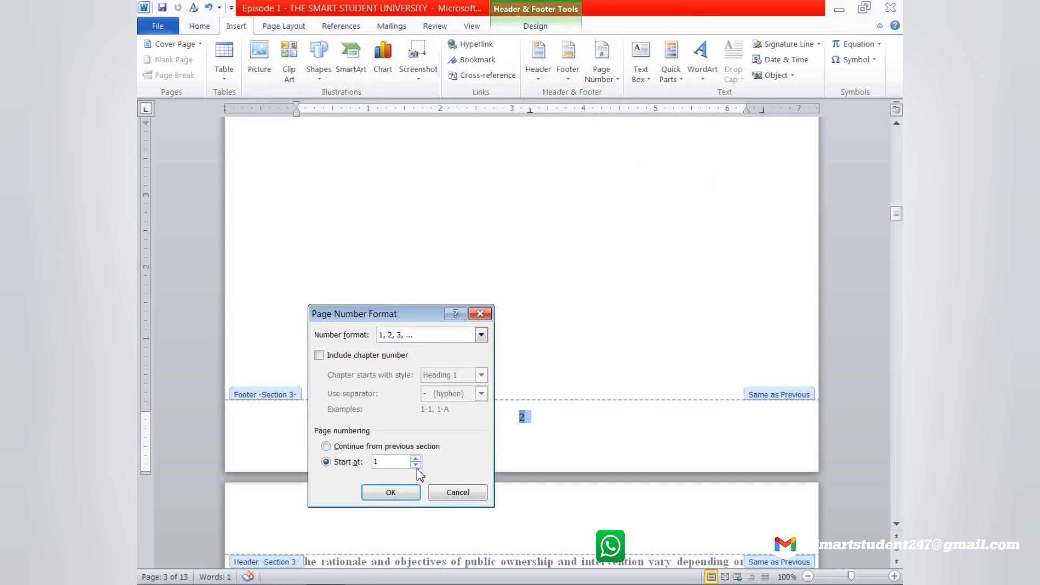
{"action": "left_click", "coordinate": [400, 498]}
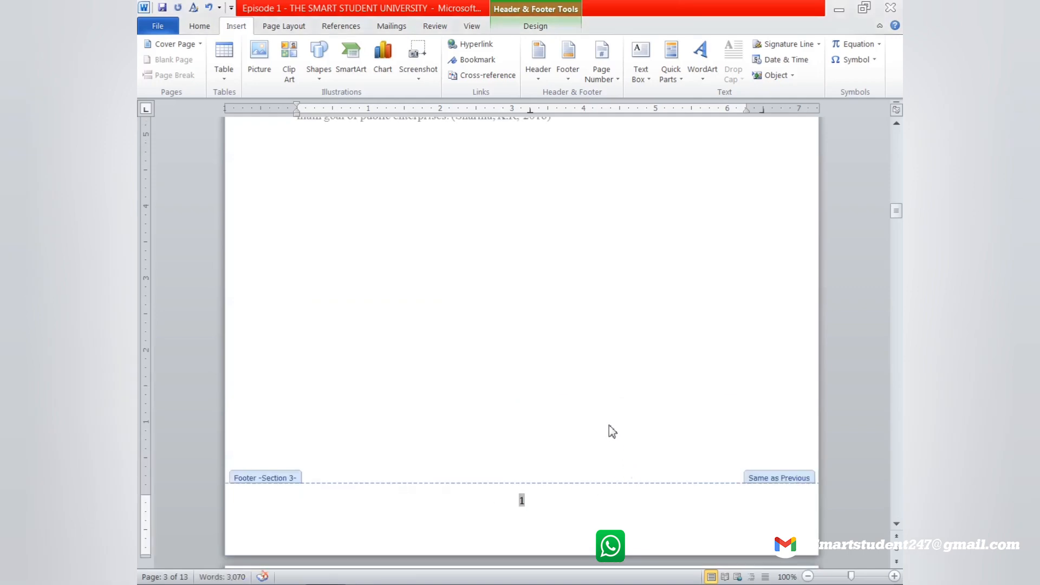
Close the footer editing and update only the page numbers of the table of contents.
{"action": "scroll", "coordinate": [621, 401], "scroll_direction": "up", "scroll_amount": 10}
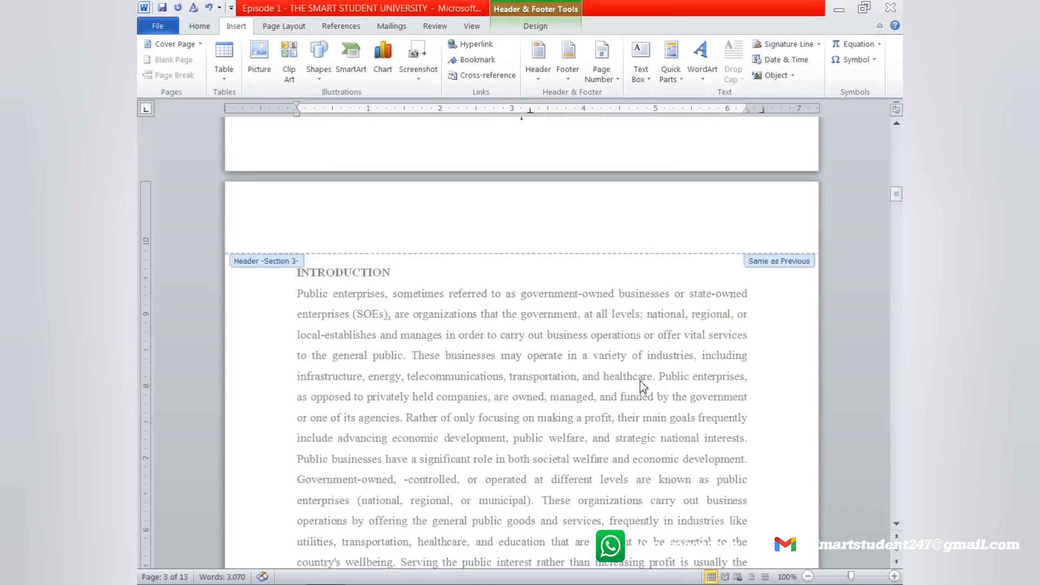
{"action": "scroll", "coordinate": [643, 385], "scroll_direction": "up", "scroll_amount": 15}
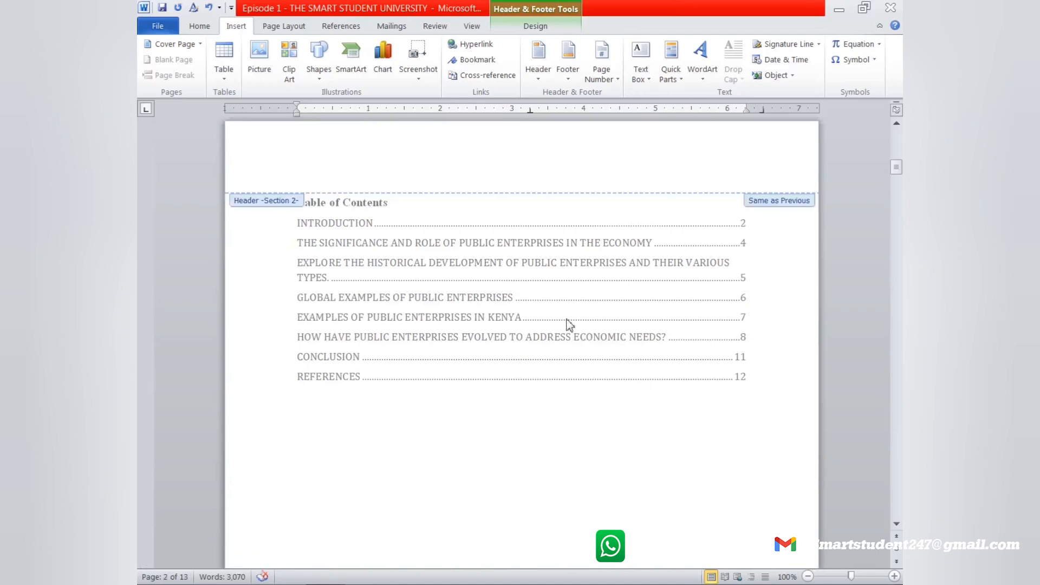
{"action": "double_click", "coordinate": [550, 312]}
{"action": "scroll", "coordinate": [609, 409], "scroll_direction": "down", "scroll_amount": 5}
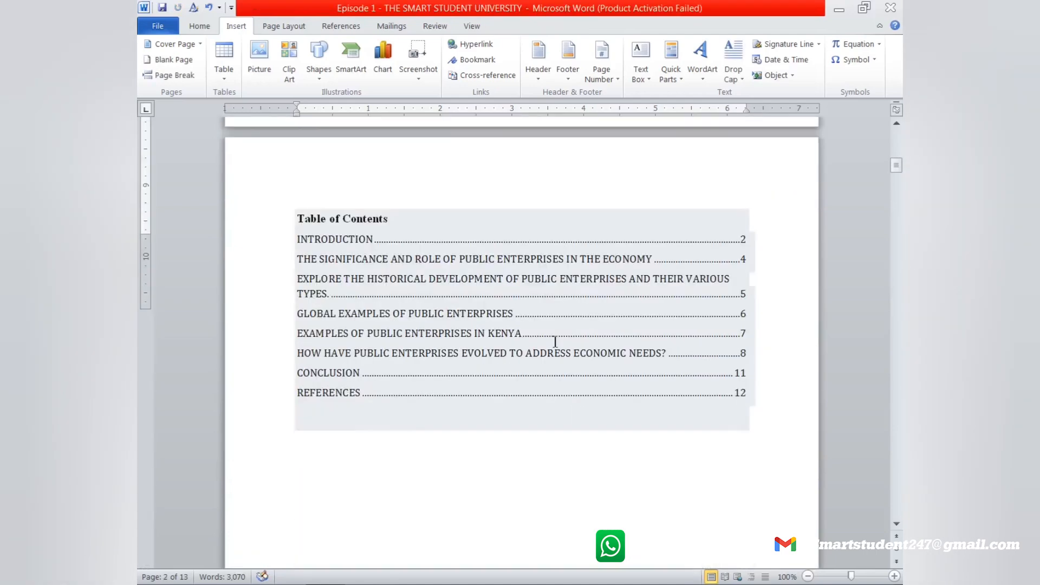
{"action": "right_click", "coordinate": [560, 302]}
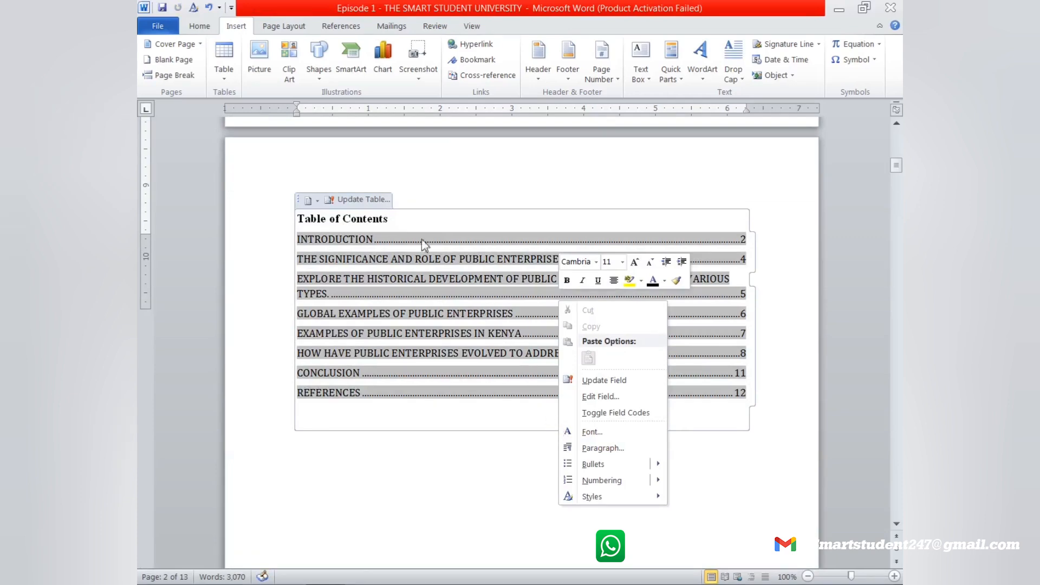
{"action": "left_click", "coordinate": [361, 201]}
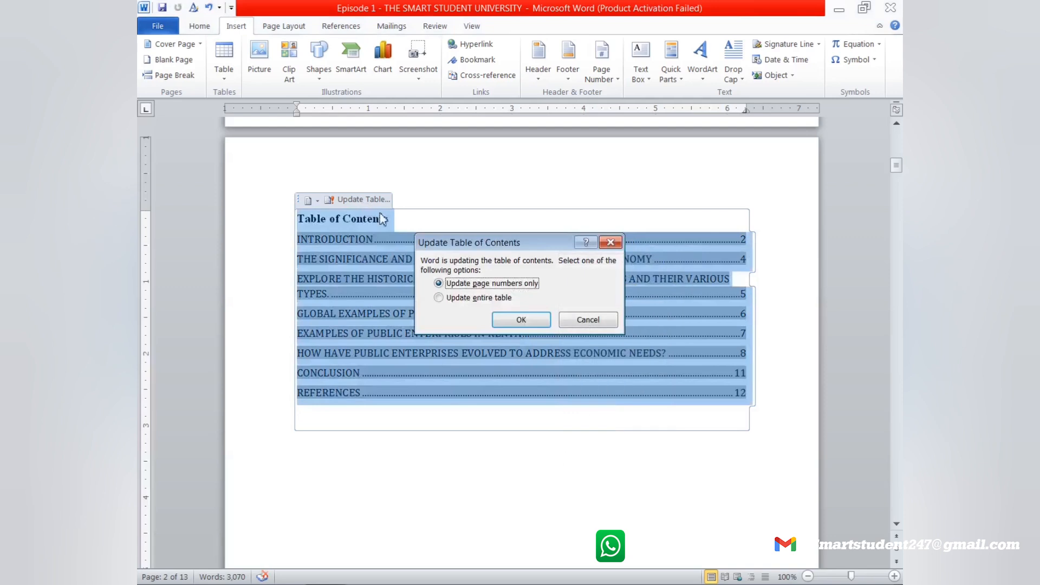
{"action": "left_click", "coordinate": [520, 321]}
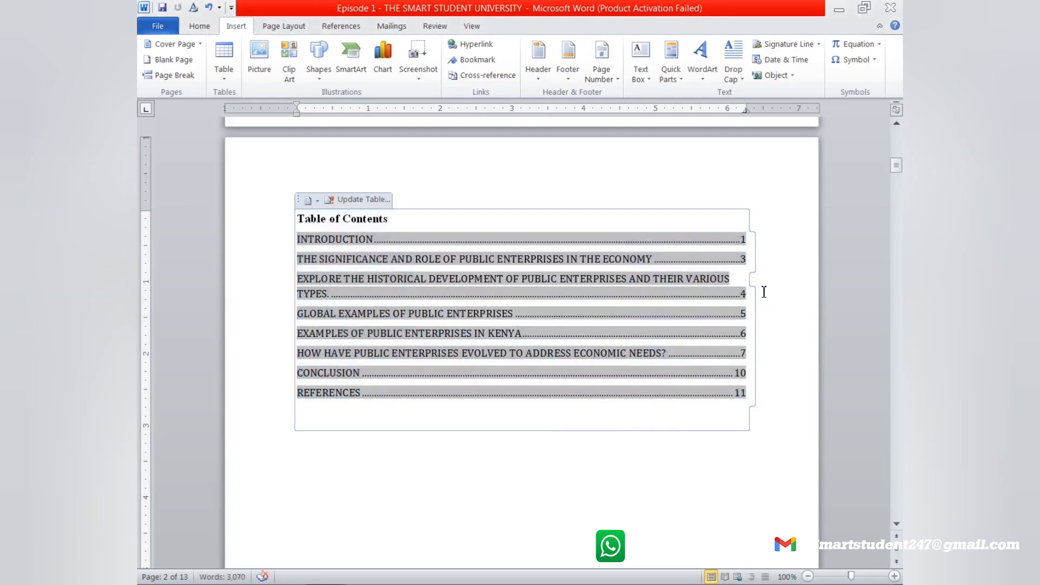
Change the "Table of Contents" title to UPPERCASE.
{"action": "left_click", "coordinate": [398, 224]}
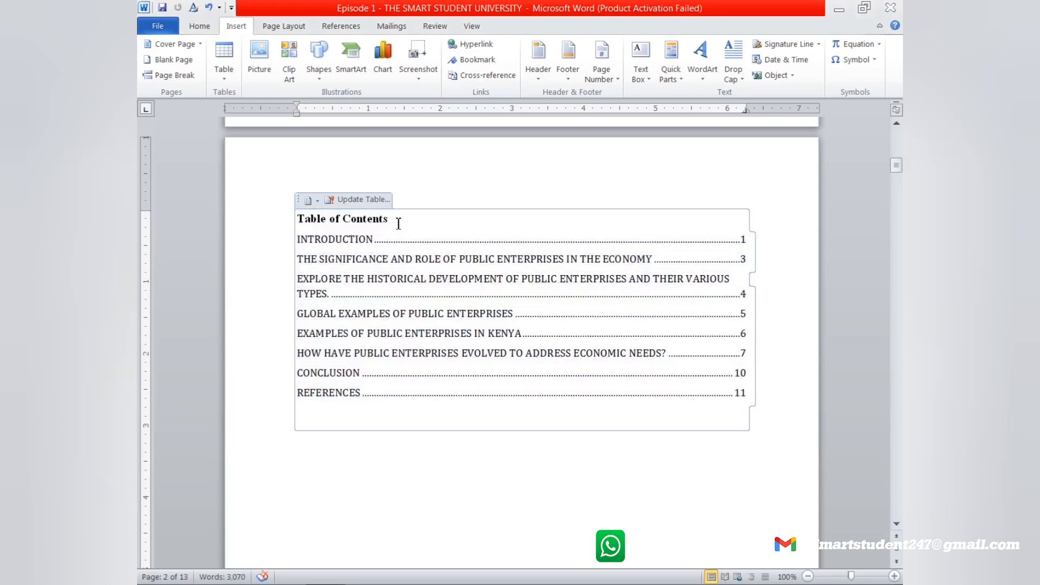
{"action": "left_click_drag", "start_coordinate": [394, 224], "coordinate": [297, 223]}
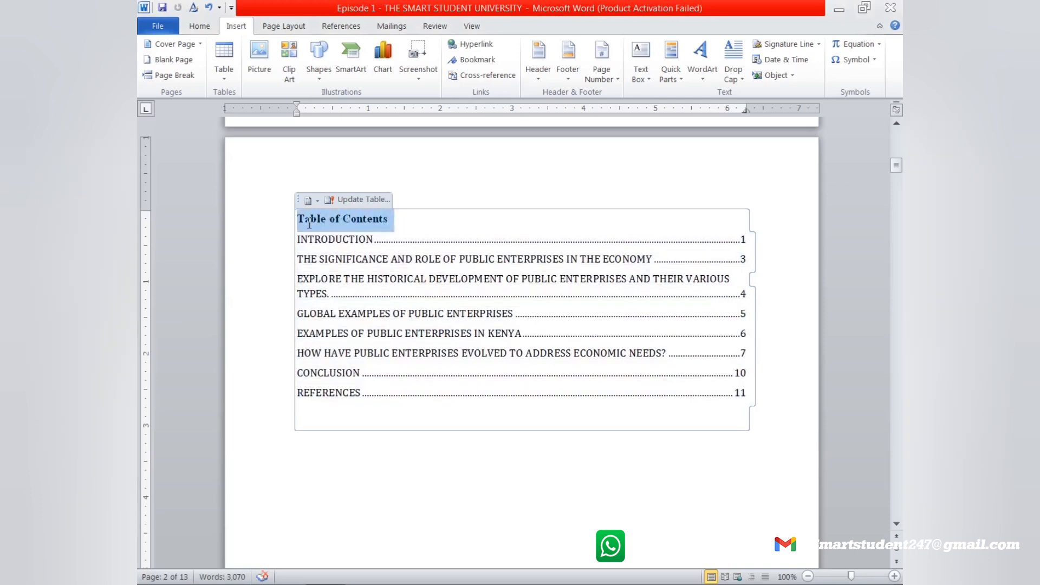
{"action": "left_click", "coordinate": [200, 27]}
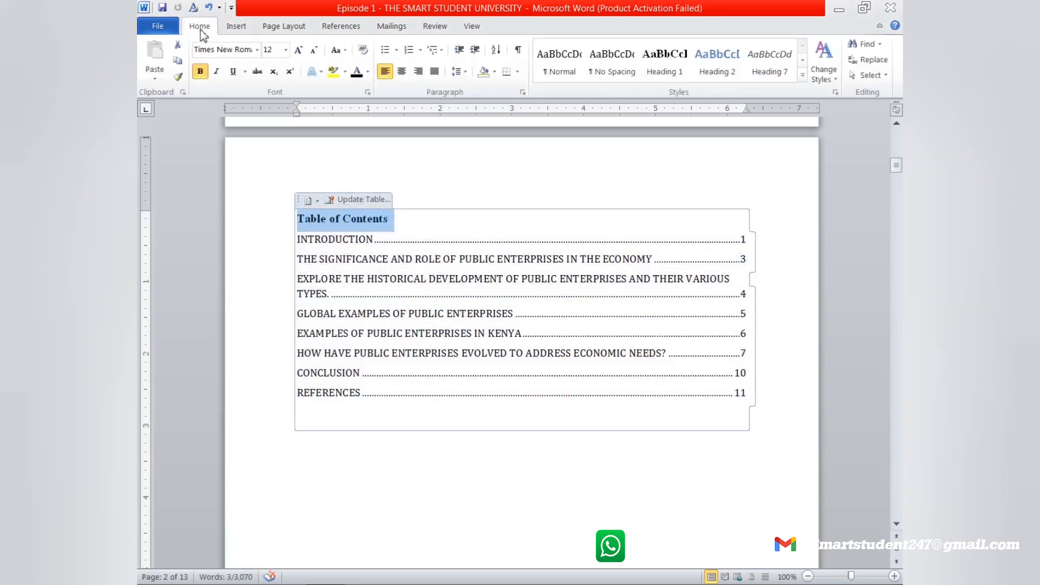
{"action": "left_click", "coordinate": [340, 51]}
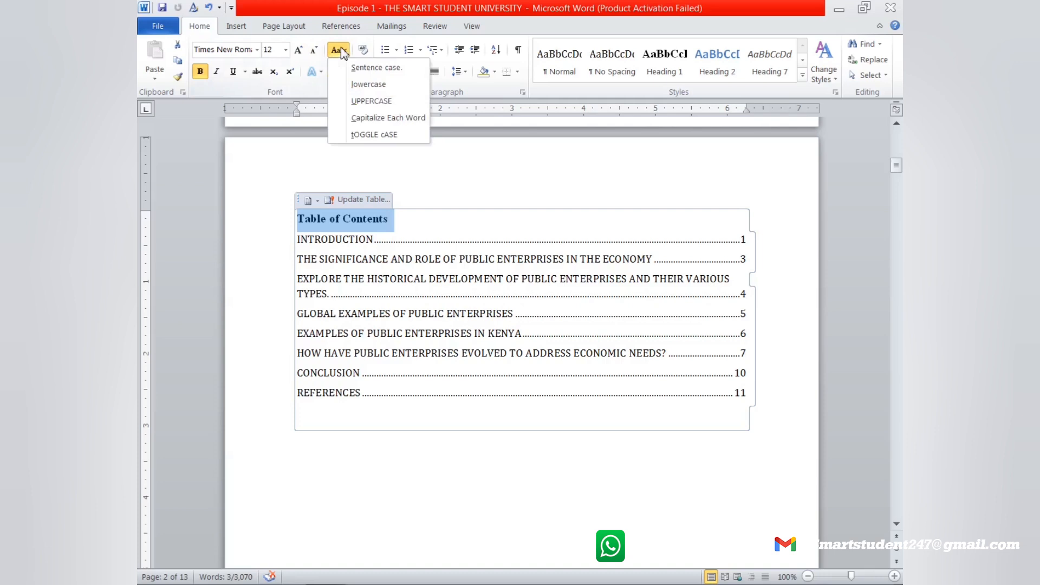
{"action": "left_click", "coordinate": [377, 102]}
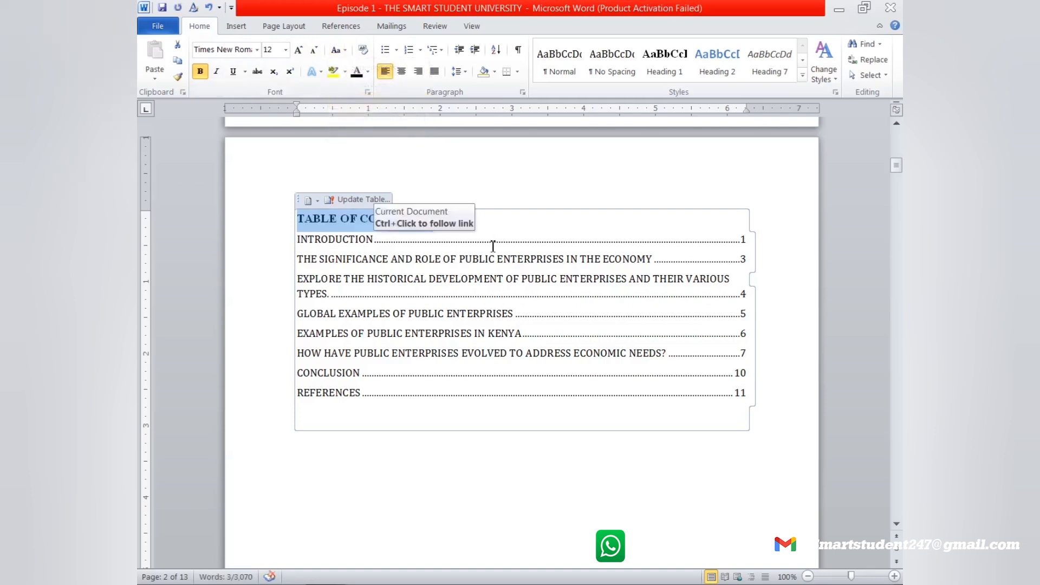
Format all table of contents entries as 12 pt Times New Roman with 1.5 line spacing.
{"action": "left_click_drag", "start_coordinate": [297, 241], "coordinate": [463, 391]}
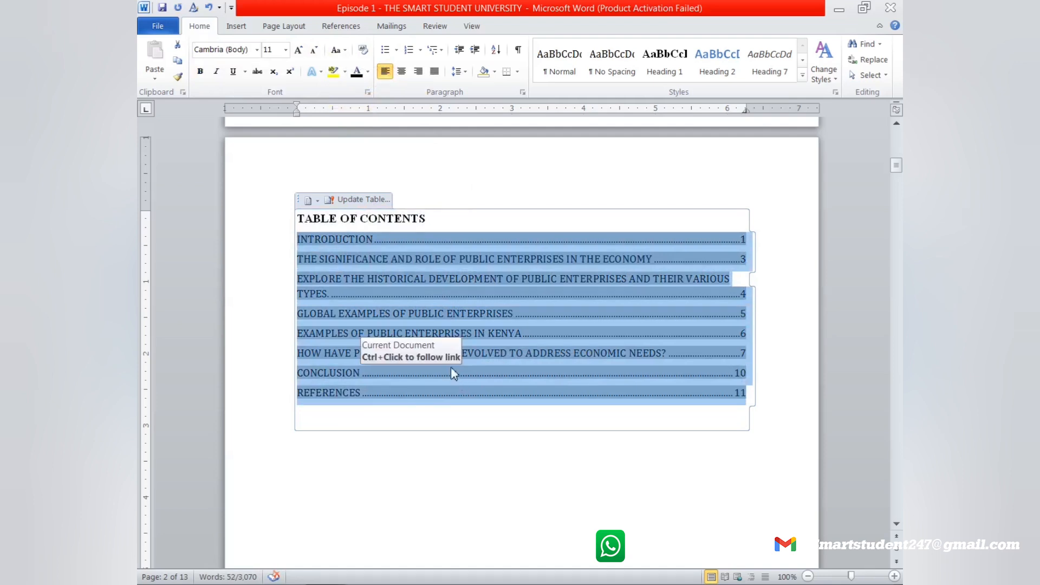
{"action": "left_click", "coordinate": [285, 49]}
{"action": "left_click", "coordinate": [274, 119]}
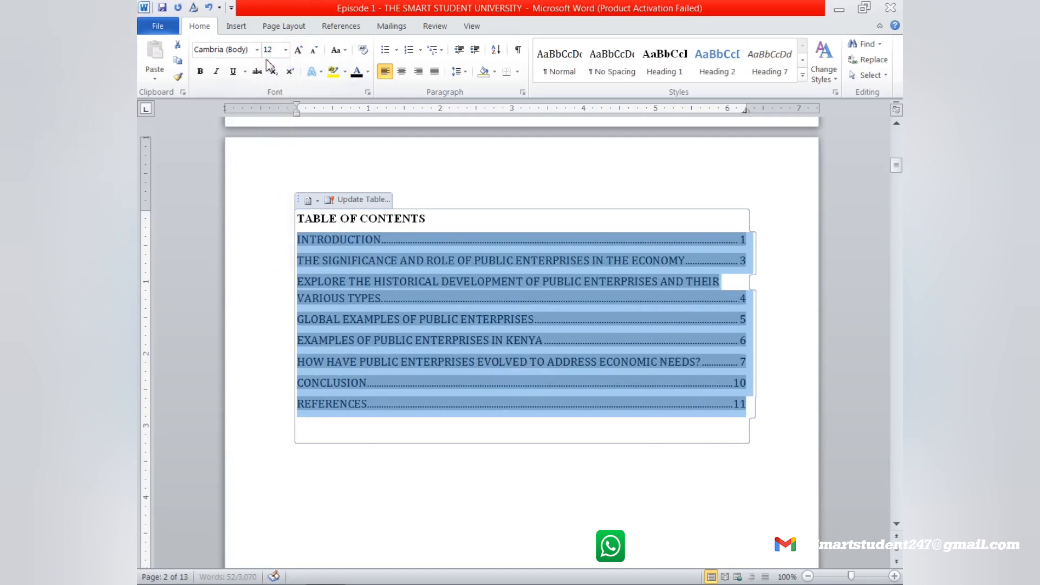
{"action": "left_click", "coordinate": [256, 50]}
{"action": "left_click", "coordinate": [232, 130]}
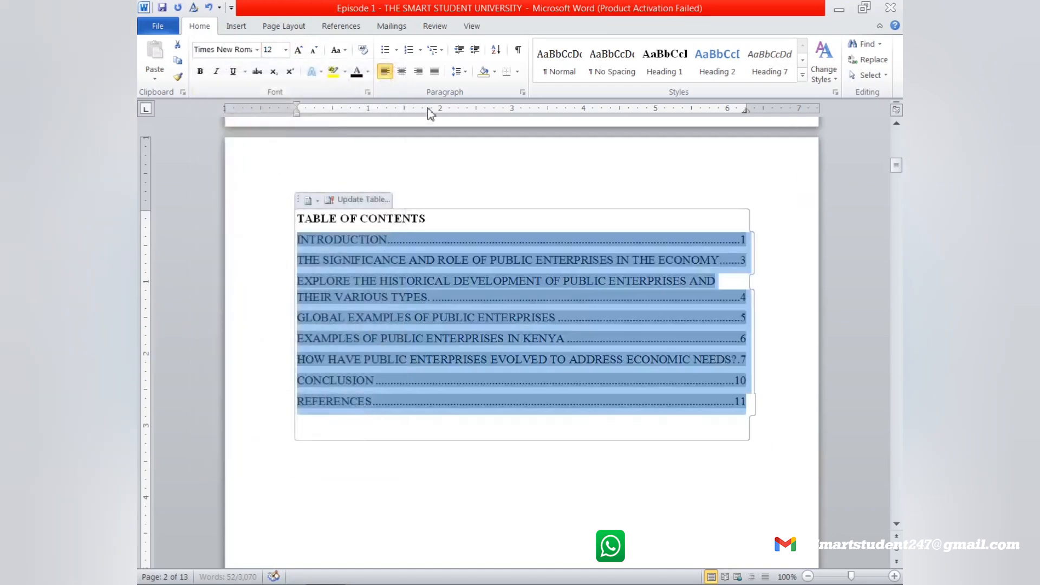
{"action": "left_click", "coordinate": [460, 71]}
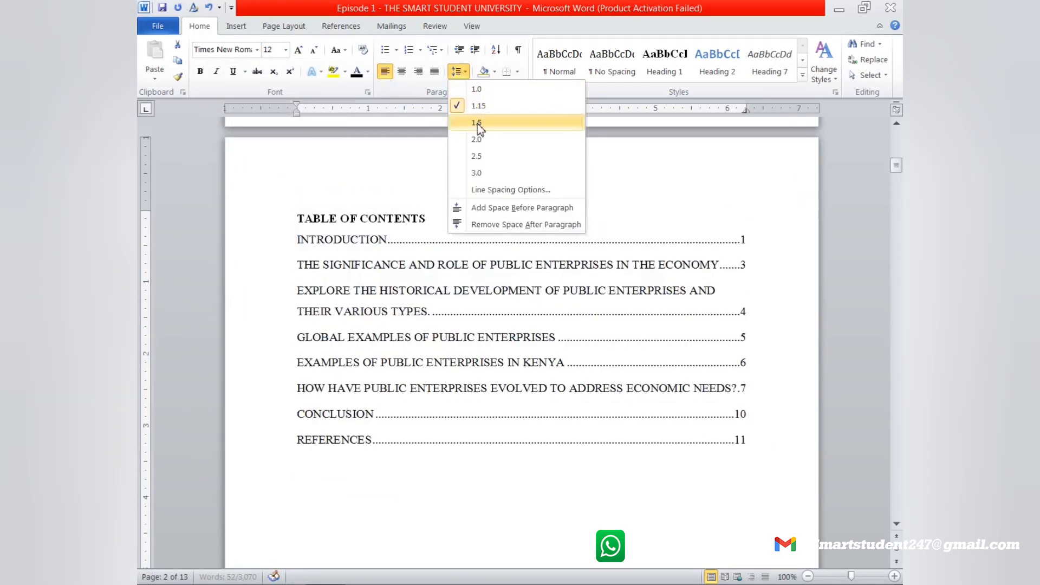
{"action": "left_click", "coordinate": [477, 124]}
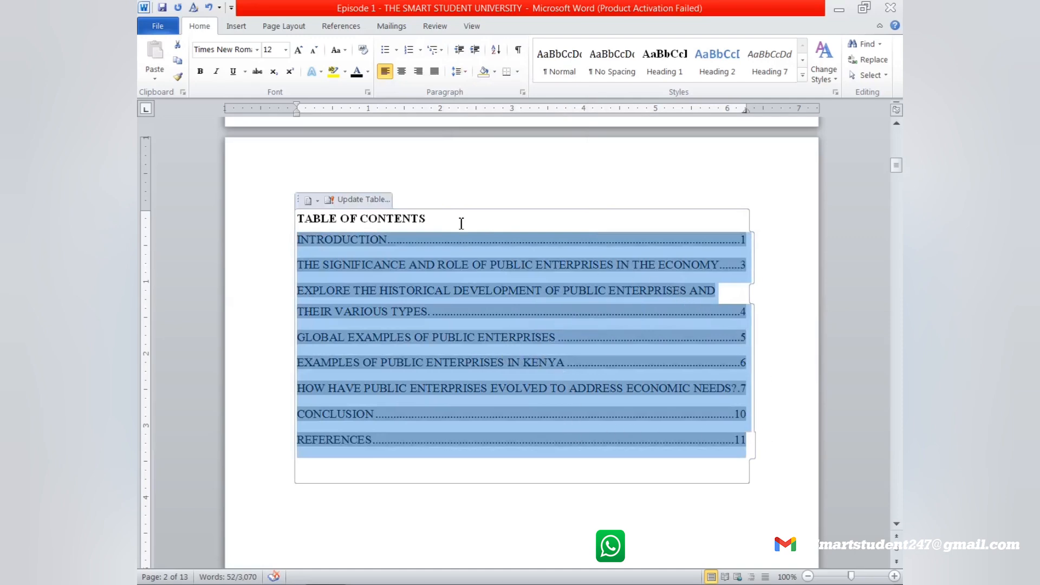
{"action": "left_click", "coordinate": [659, 302]}
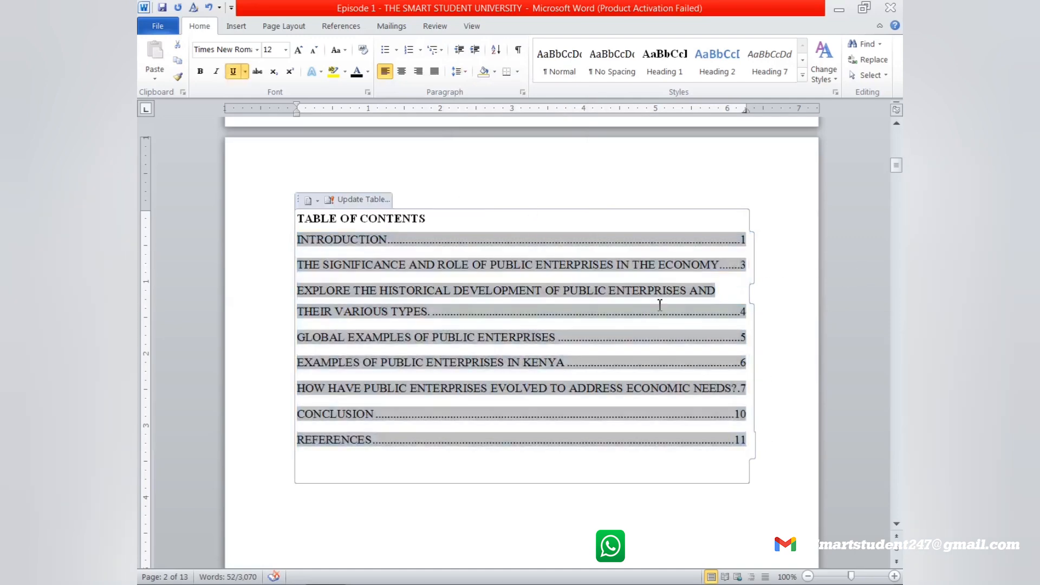
Review the body pages from the introduction onward, checking their headings and page numbers, and return to the cover page.
{"action": "scroll", "coordinate": [615, 309], "scroll_direction": "down", "scroll_amount": 10}
{"action": "scroll", "coordinate": [620, 317], "scroll_direction": "down", "scroll_amount": 8}
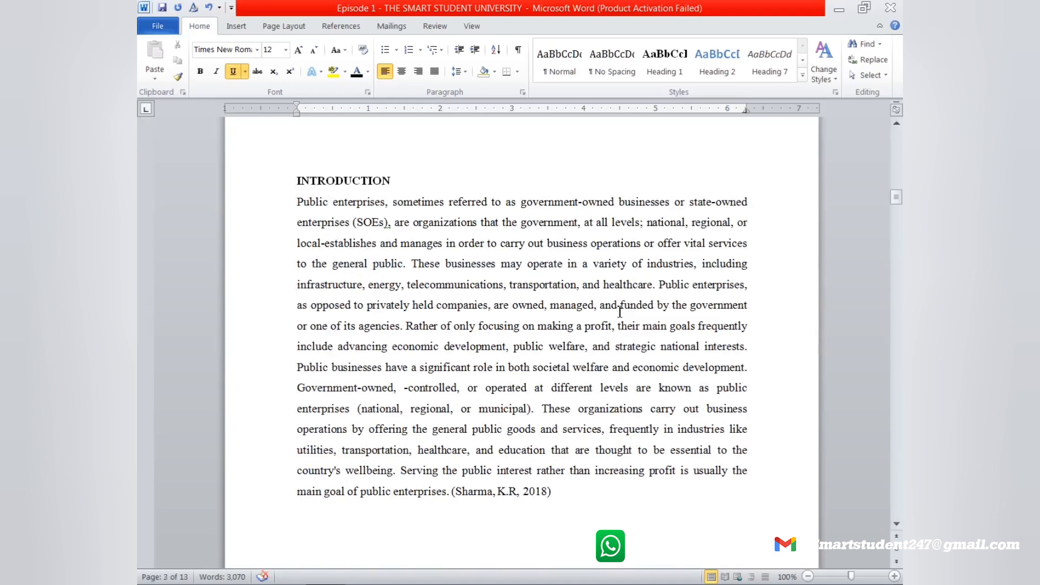
{"action": "scroll", "coordinate": [620, 313], "scroll_direction": "down", "scroll_amount": 20}
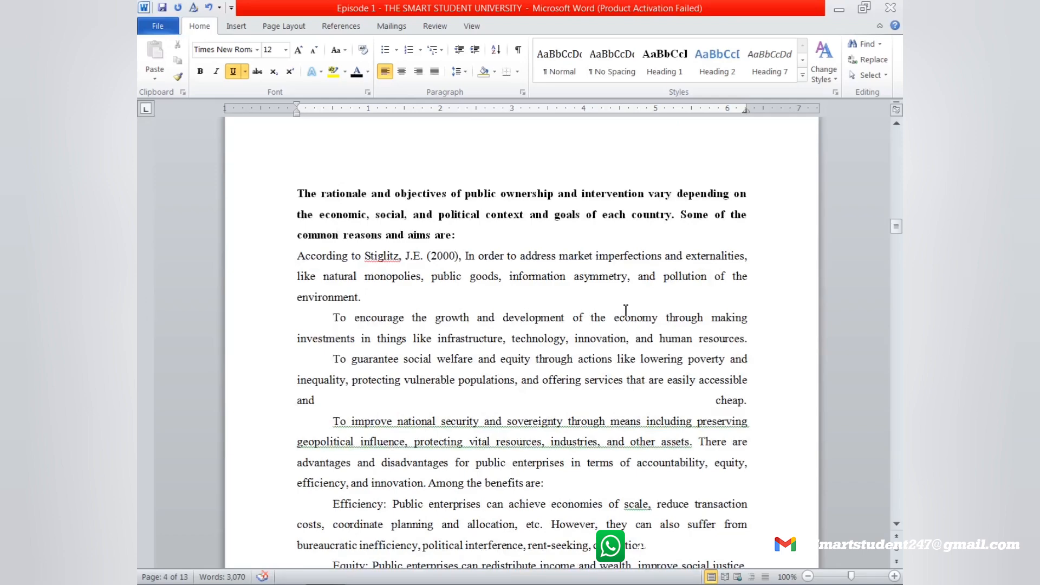
{"action": "scroll", "coordinate": [625, 310], "scroll_direction": "down", "scroll_amount": 10}
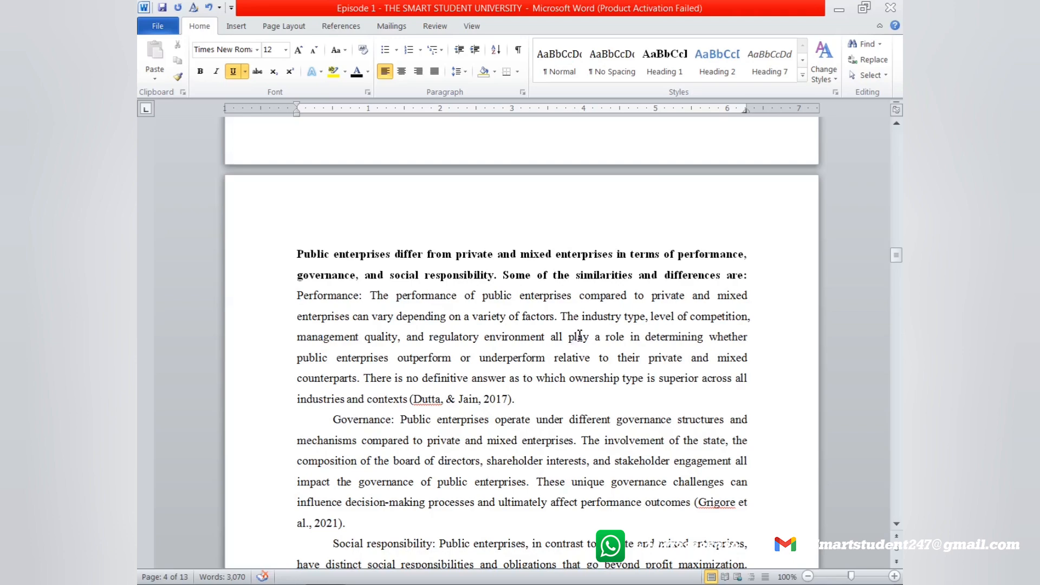
{"action": "scroll", "coordinate": [580, 334], "scroll_direction": "down", "scroll_amount": 7}
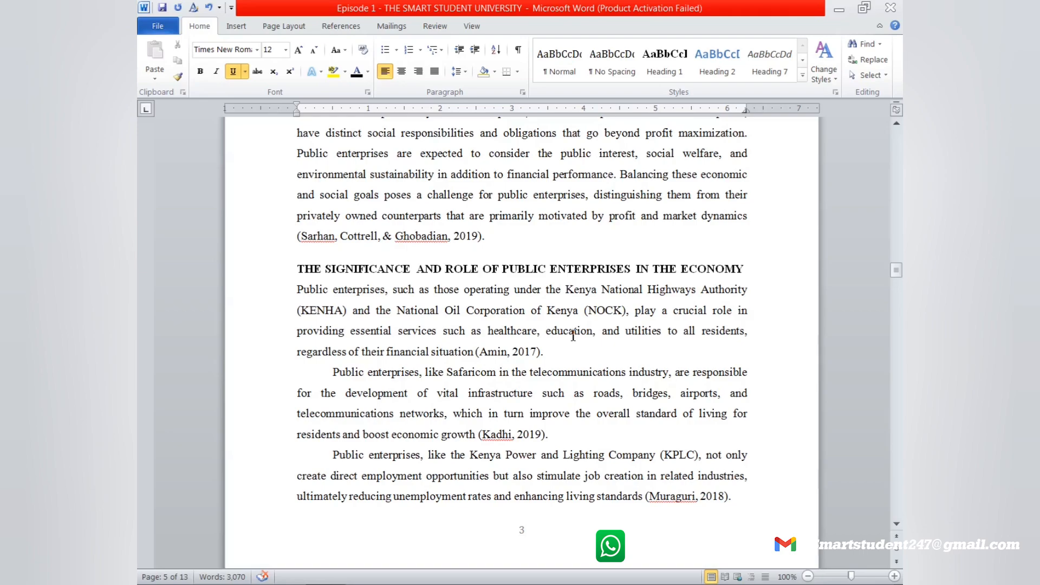
{"action": "scroll", "coordinate": [573, 335], "scroll_direction": "up", "scroll_amount": 15}
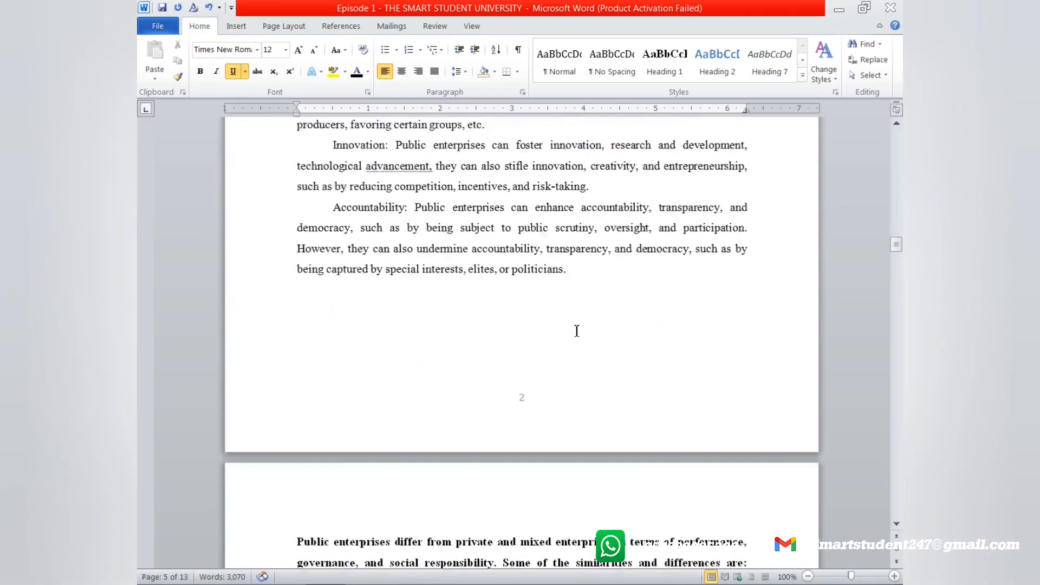
{"action": "scroll", "coordinate": [578, 333], "scroll_direction": "up", "scroll_amount": 15}
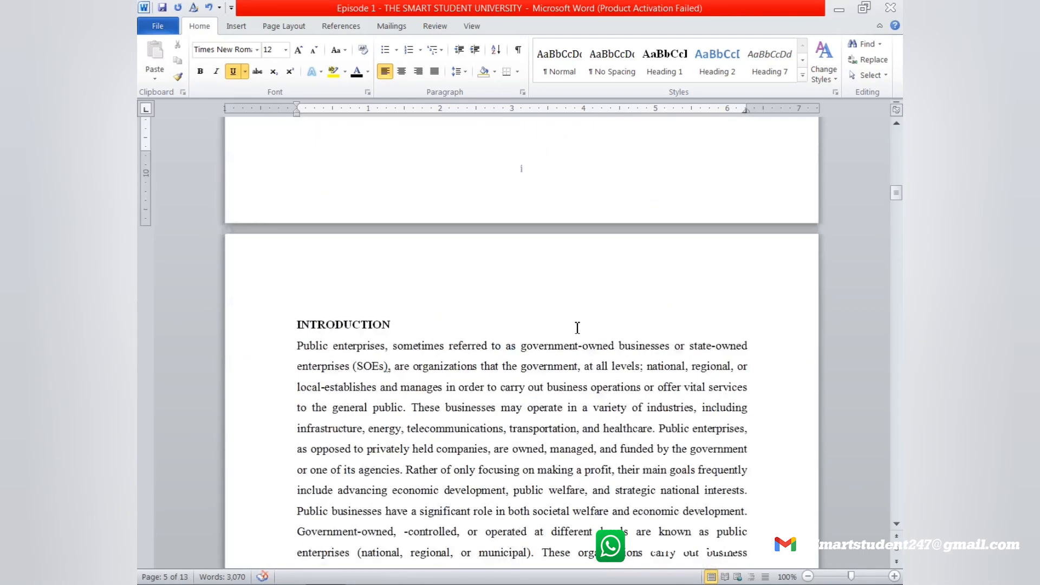
{"action": "scroll", "coordinate": [577, 327], "scroll_direction": "up", "scroll_amount": 8}
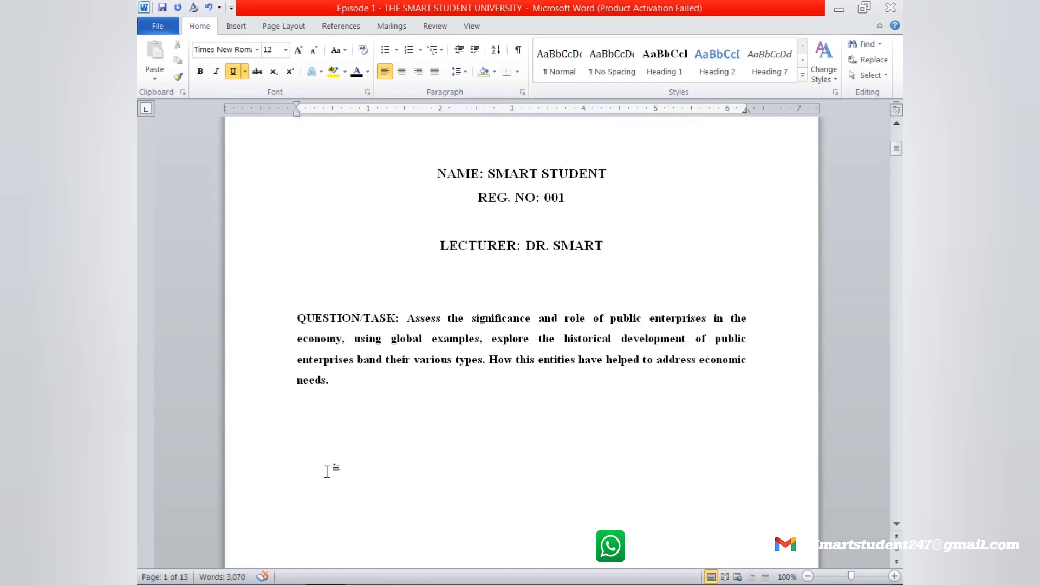
Add the line "Date of submission:" below the question on the cover page and align it left.
{"action": "left_click", "coordinate": [308, 455]}
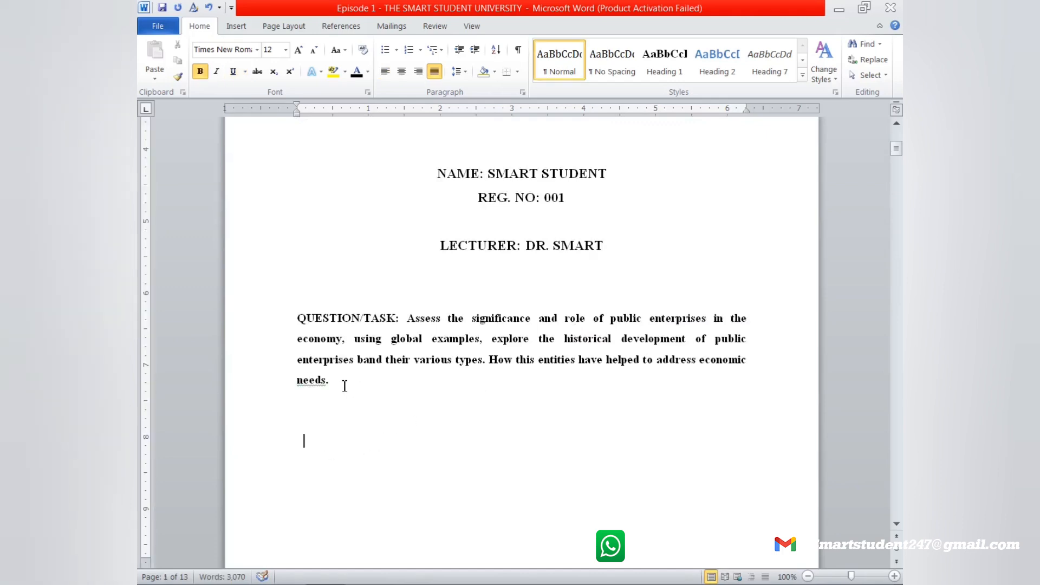
{"action": "double_click", "coordinate": [302, 440]}
{"action": "double_click", "coordinate": [297, 471]}
{"action": "type", "text": "date of submission"}
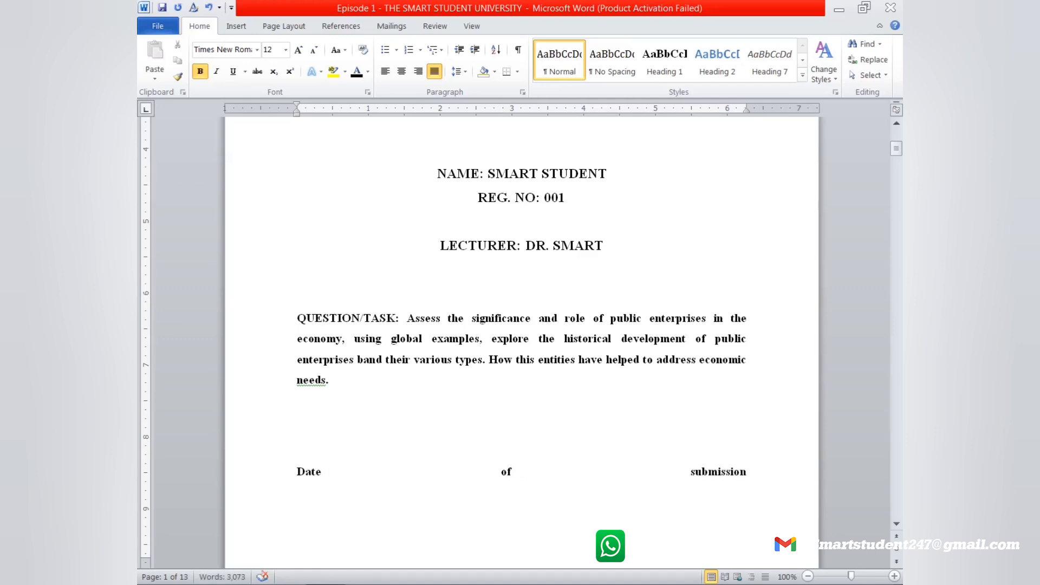
{"action": "type", "text": ":"}
{"action": "left_click", "coordinate": [267, 480]}
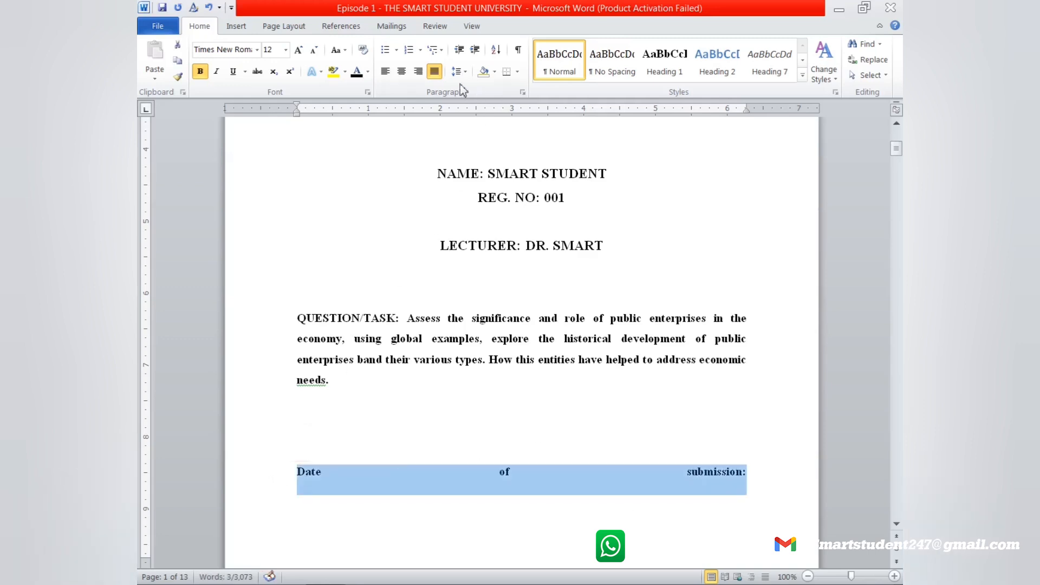
{"action": "left_click", "coordinate": [385, 71]}
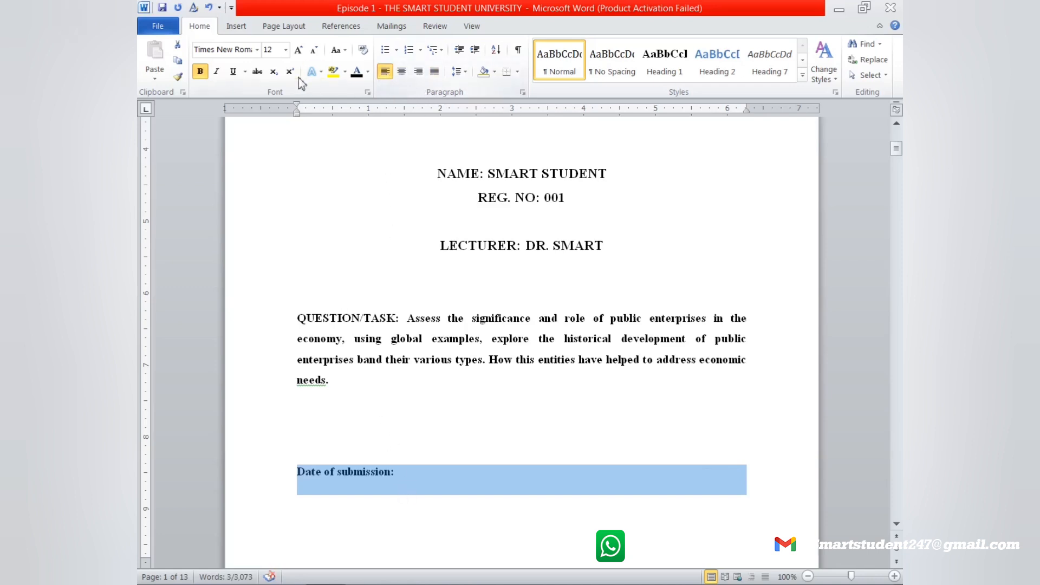
Change the "Date of submission:" line on the cover page to UPPERCASE.
{"action": "left_click", "coordinate": [335, 50]}
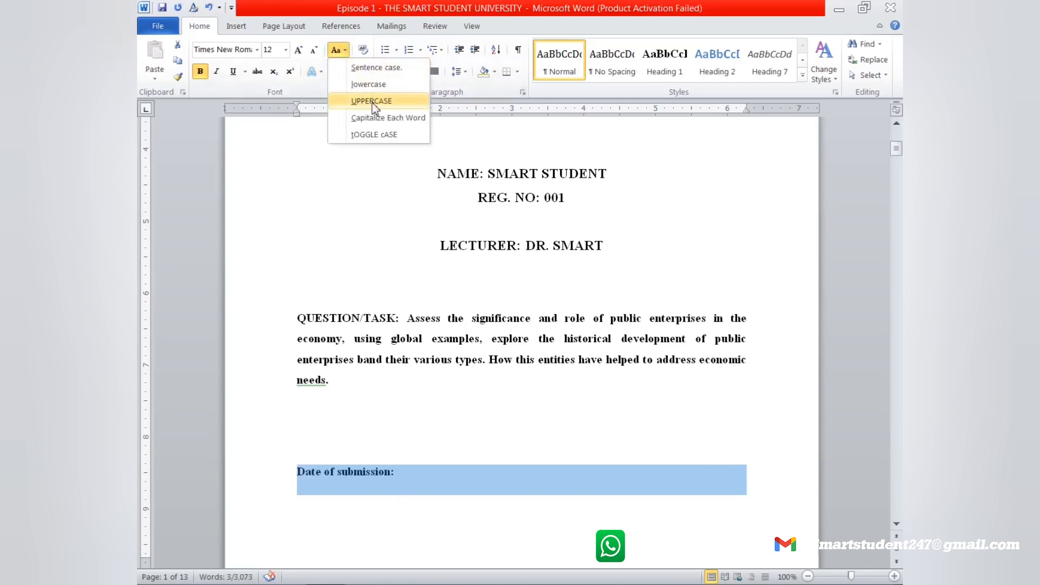
{"action": "left_click", "coordinate": [372, 99]}
{"action": "left_click", "coordinate": [442, 478]}
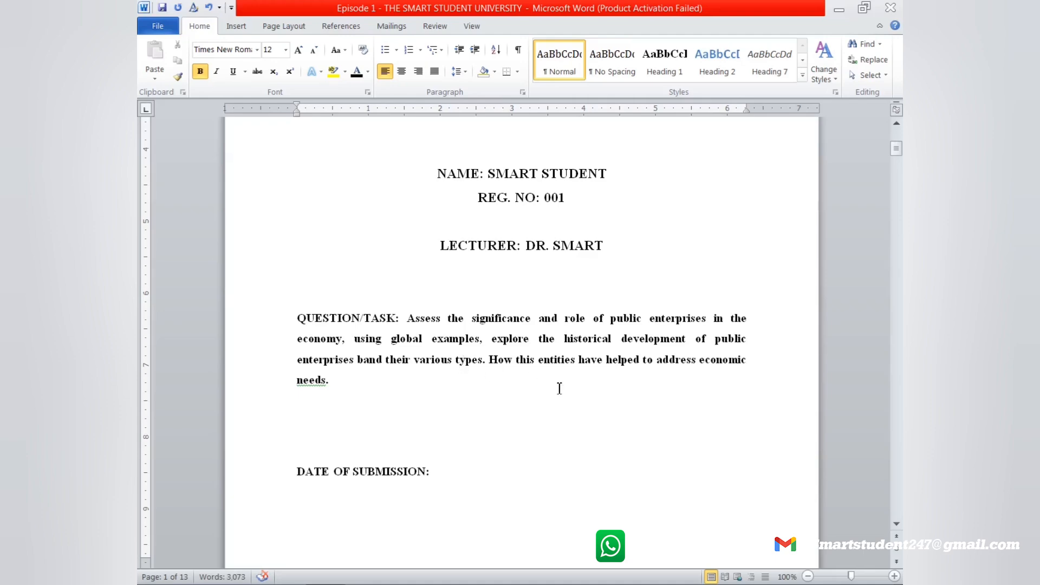
Remove the space before the paragraph from the "INTRODUCTION" heading on the first body page.
{"action": "scroll", "coordinate": [596, 379], "scroll_direction": "down", "scroll_amount": 20}
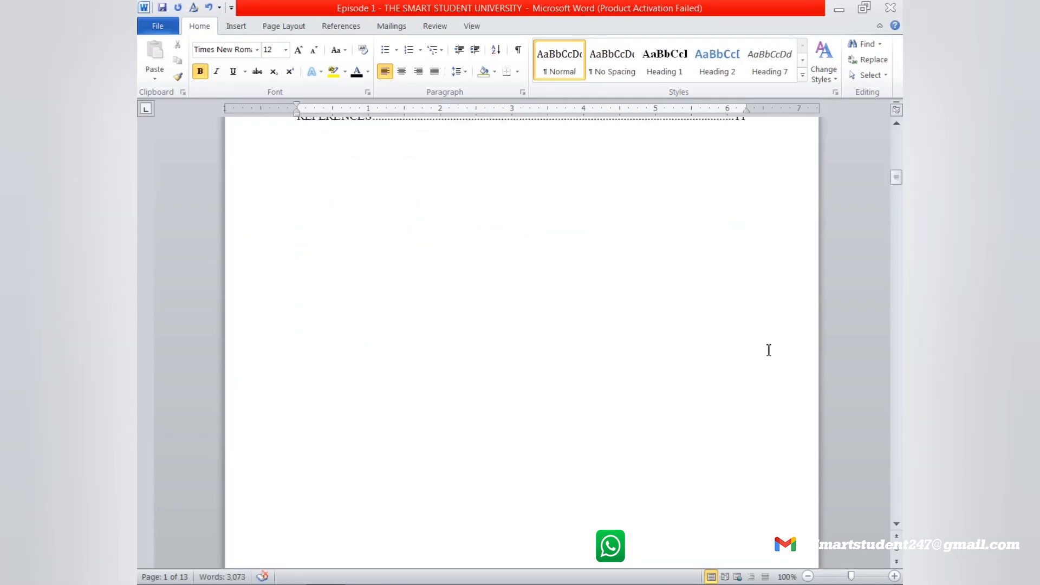
{"action": "scroll", "coordinate": [769, 349], "scroll_direction": "down", "scroll_amount": 10}
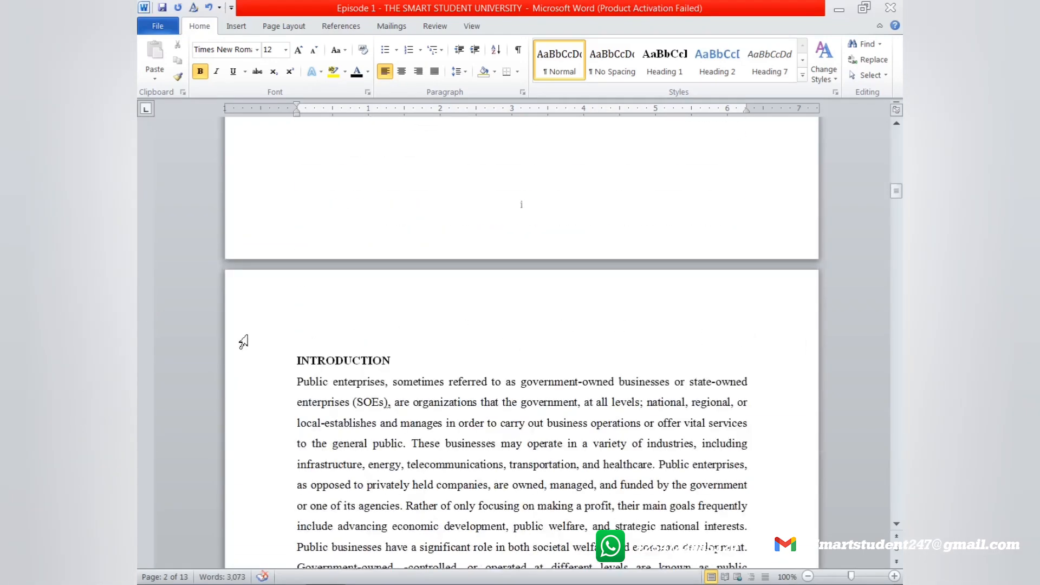
{"action": "left_click", "coordinate": [243, 341]}
{"action": "left_click", "coordinate": [457, 71]}
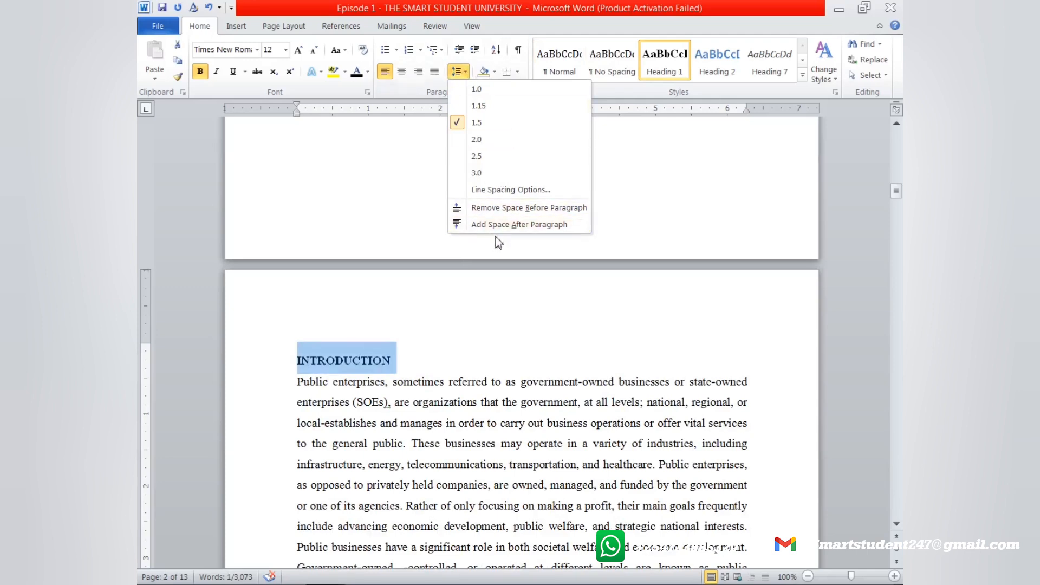
{"action": "left_click", "coordinate": [495, 209]}
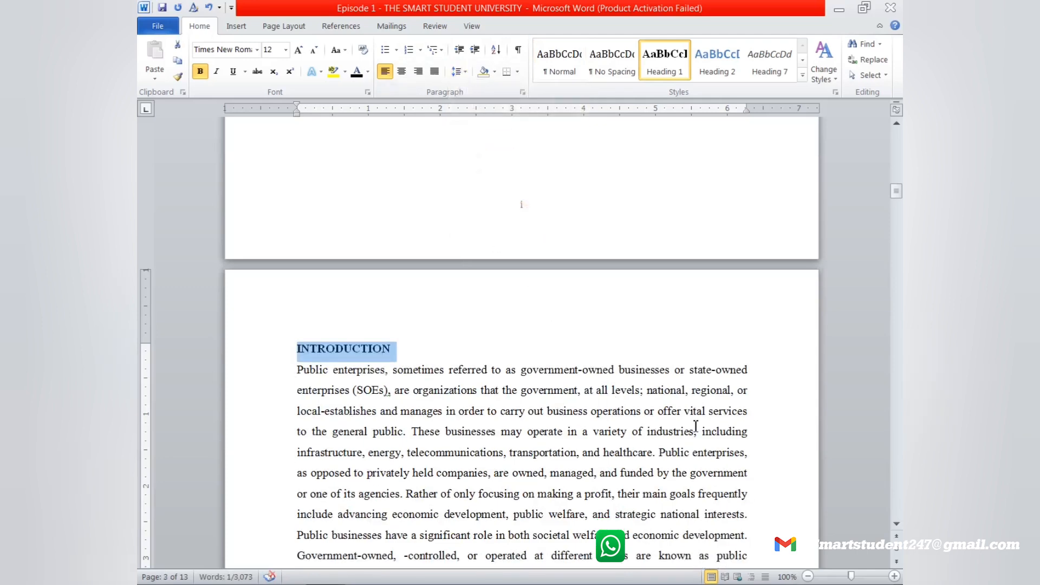
Review the body pages after the introduction, checking the headings, their spacing and the page numbers.
{"action": "scroll", "coordinate": [609, 369], "scroll_direction": "down", "scroll_amount": 12}
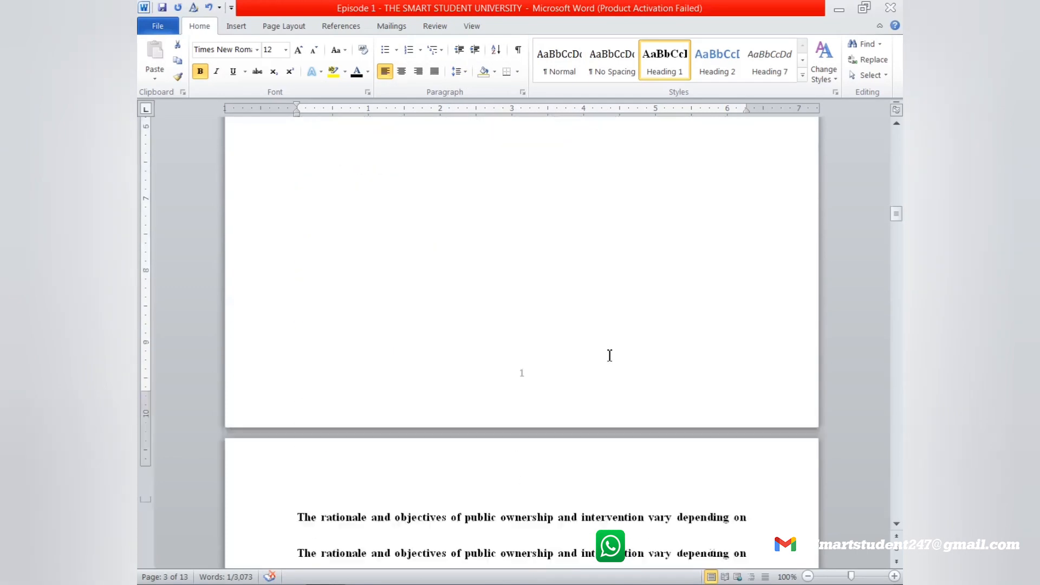
{"action": "scroll", "coordinate": [609, 355], "scroll_direction": "down", "scroll_amount": 8}
{"action": "scroll", "coordinate": [550, 304], "scroll_direction": "down", "scroll_amount": 7}
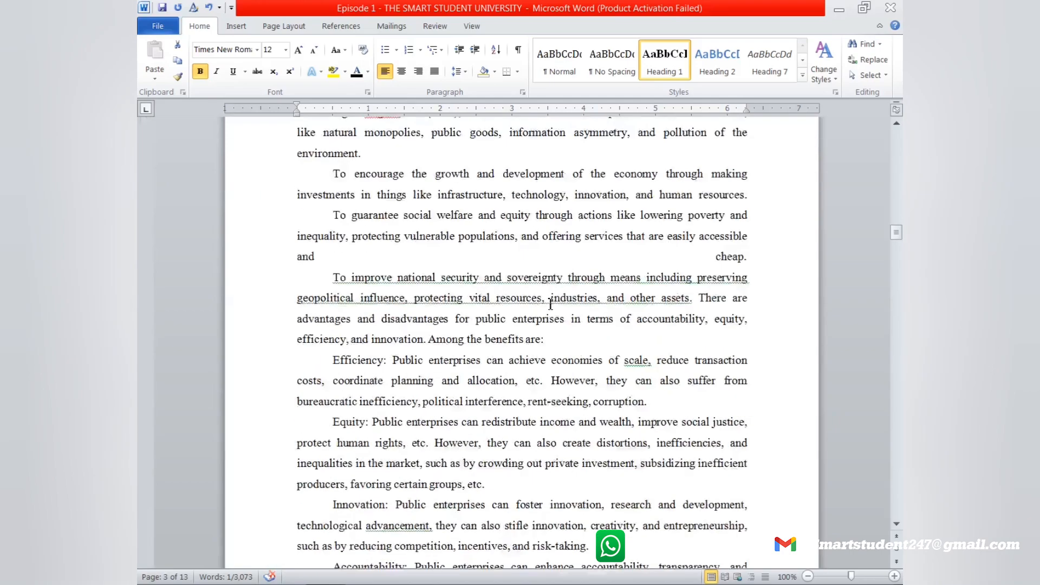
{"action": "scroll", "coordinate": [550, 305], "scroll_direction": "down", "scroll_amount": 6}
{"action": "scroll", "coordinate": [558, 301], "scroll_direction": "down", "scroll_amount": 4}
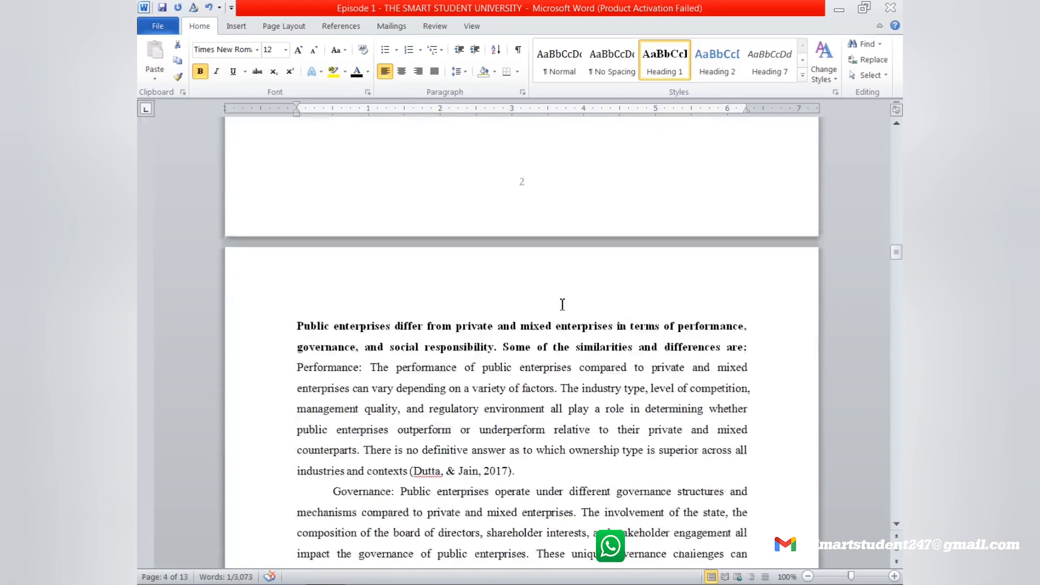
{"action": "scroll", "coordinate": [563, 303], "scroll_direction": "down", "scroll_amount": 12}
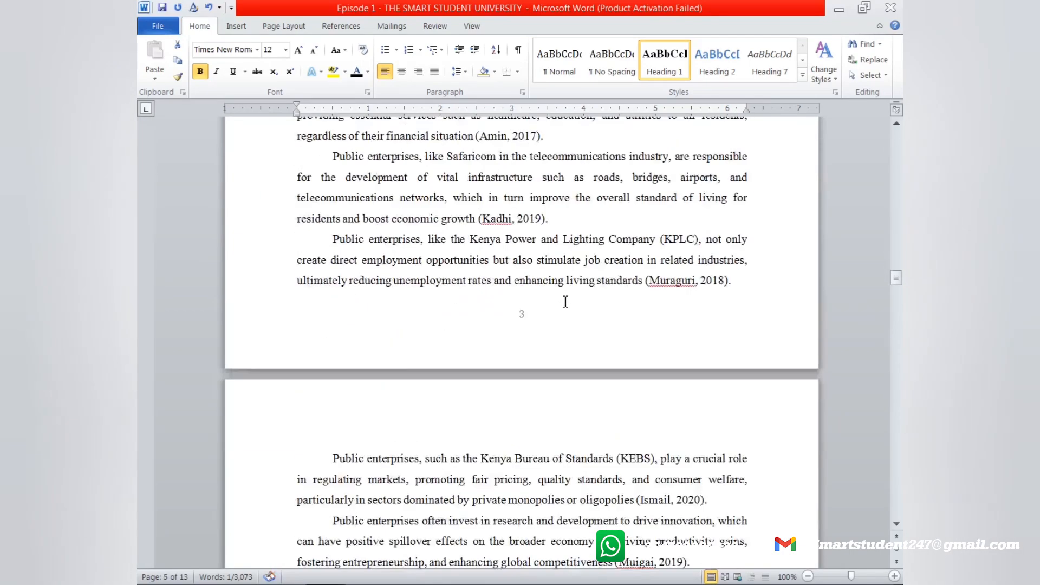
{"action": "scroll", "coordinate": [566, 302], "scroll_direction": "down", "scroll_amount": 6}
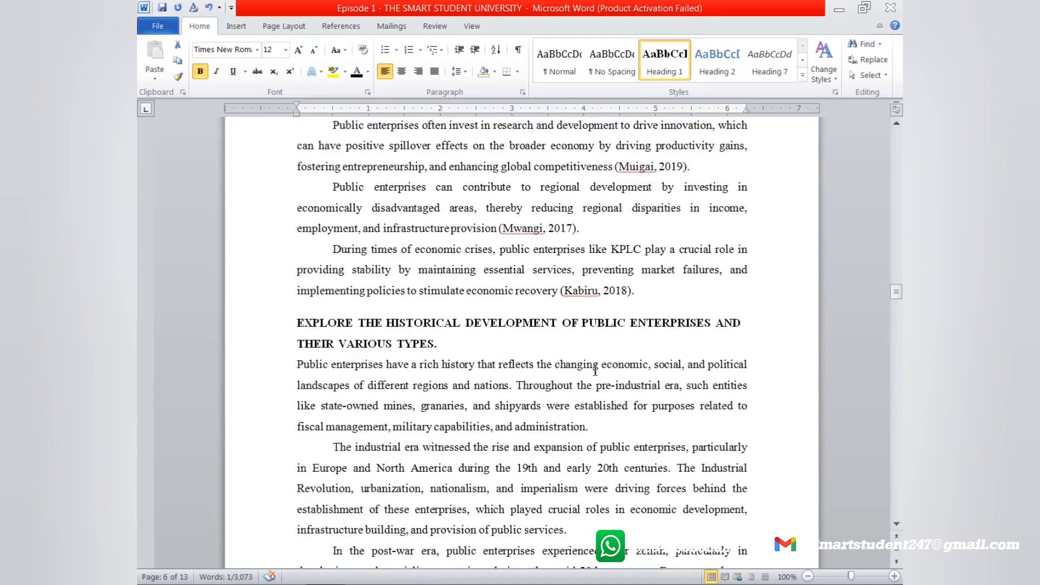
{"action": "scroll", "coordinate": [591, 365], "scroll_direction": "down", "scroll_amount": 8}
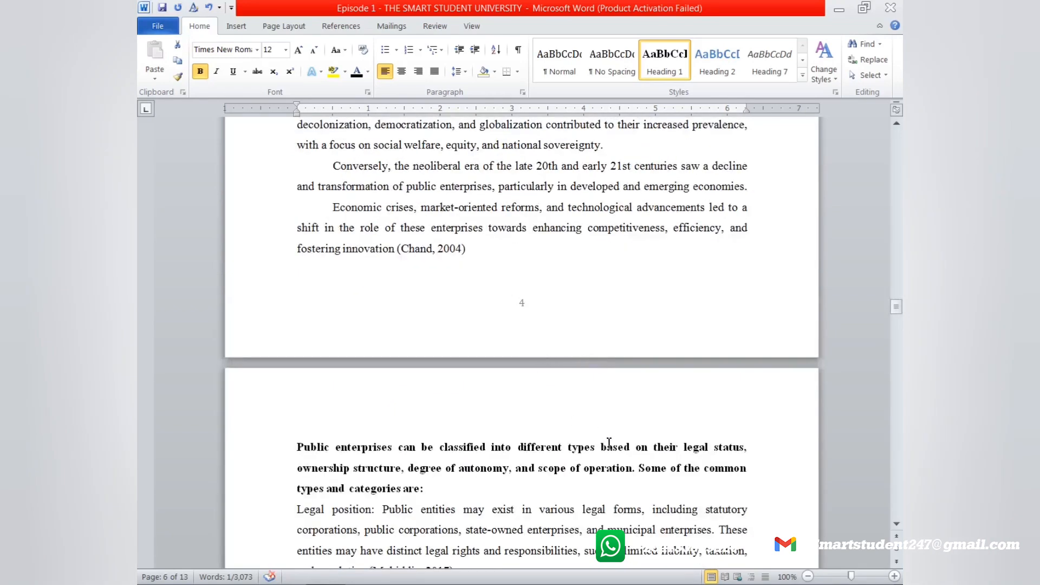
{"action": "scroll", "coordinate": [660, 442], "scroll_direction": "down", "scroll_amount": 8}
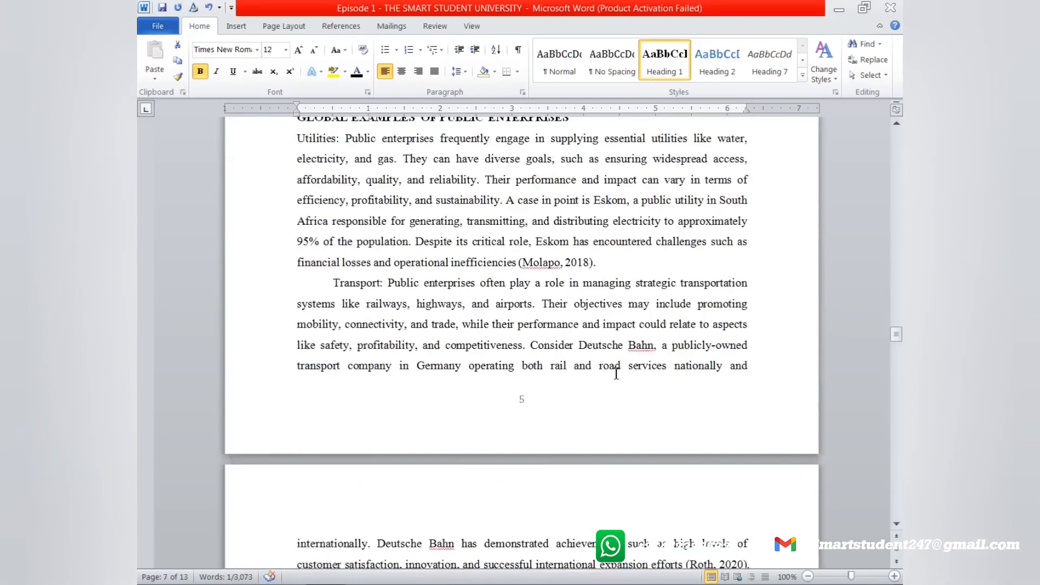
{"action": "scroll", "coordinate": [616, 373], "scroll_direction": "down", "scroll_amount": 12}
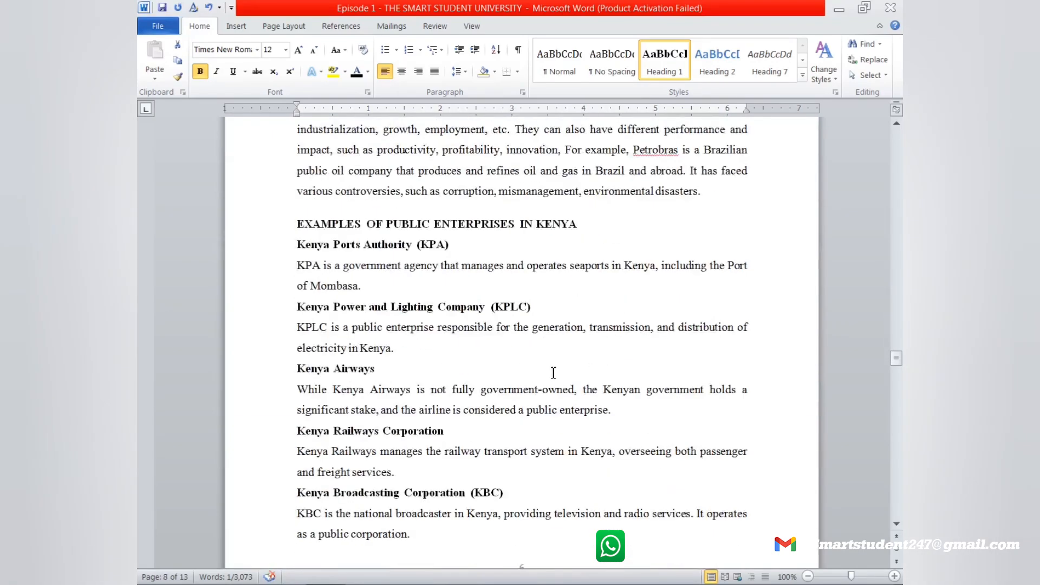
{"action": "scroll", "coordinate": [552, 371], "scroll_direction": "down", "scroll_amount": 4}
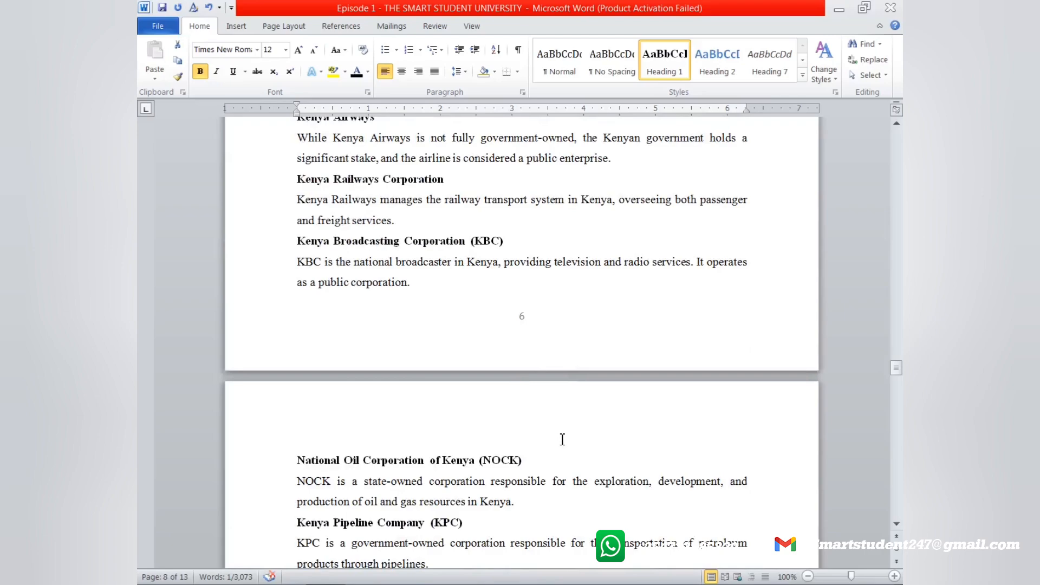
{"action": "scroll", "coordinate": [561, 432], "scroll_direction": "down", "scroll_amount": 6}
{"action": "scroll", "coordinate": [563, 400], "scroll_direction": "down", "scroll_amount": 4}
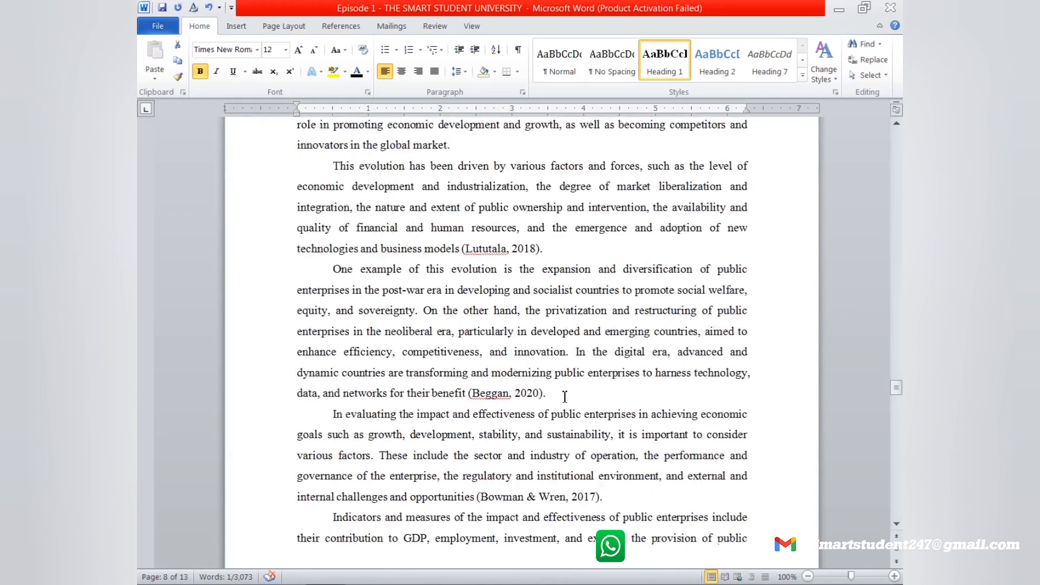